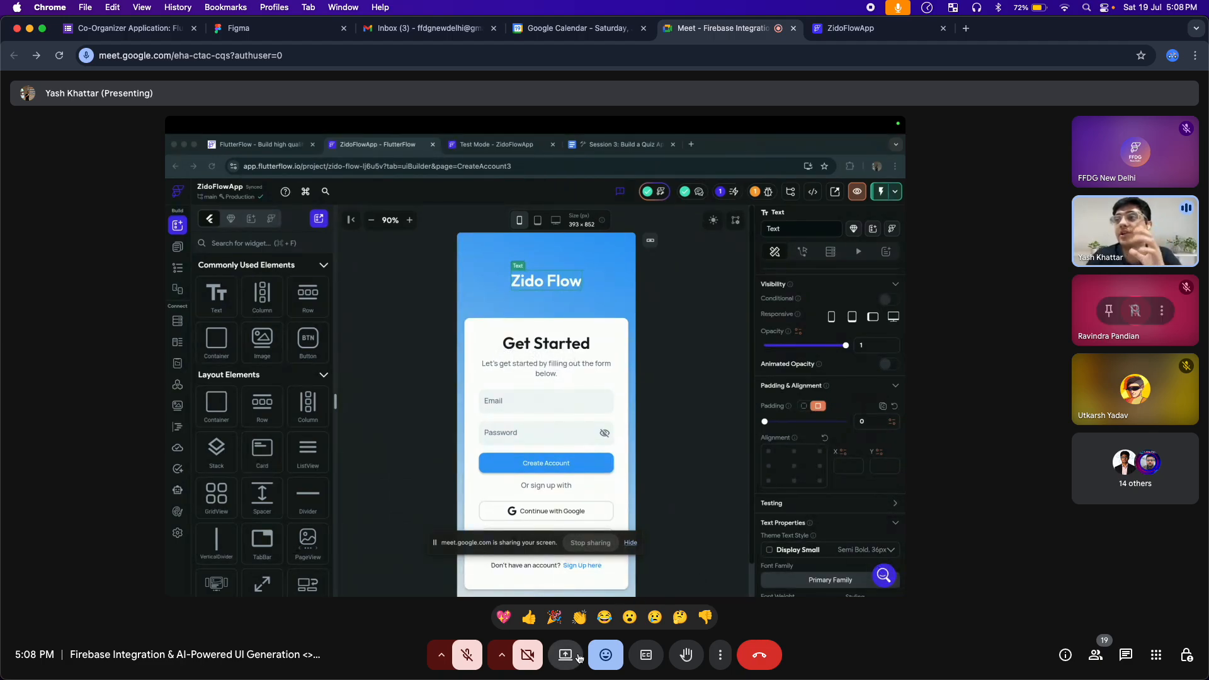
Hide the reactions bar and admit all the waiting participants to the call, closing the participant list when done
left_click(606, 655)
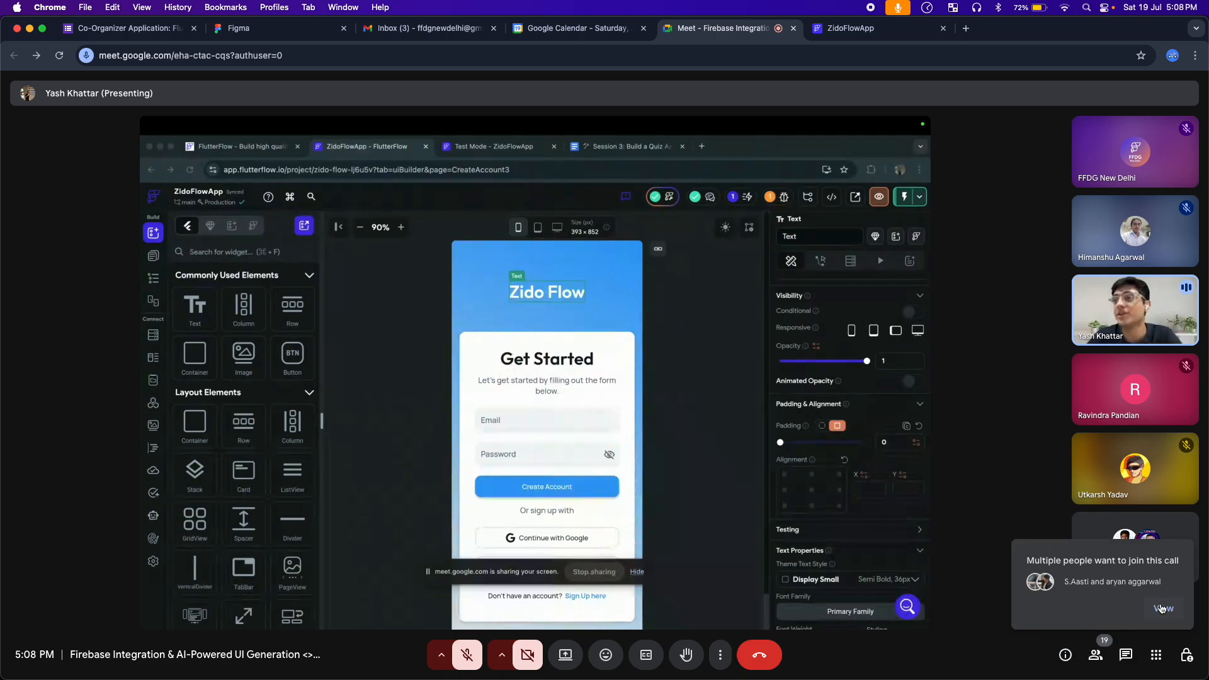
left_click(1165, 609)
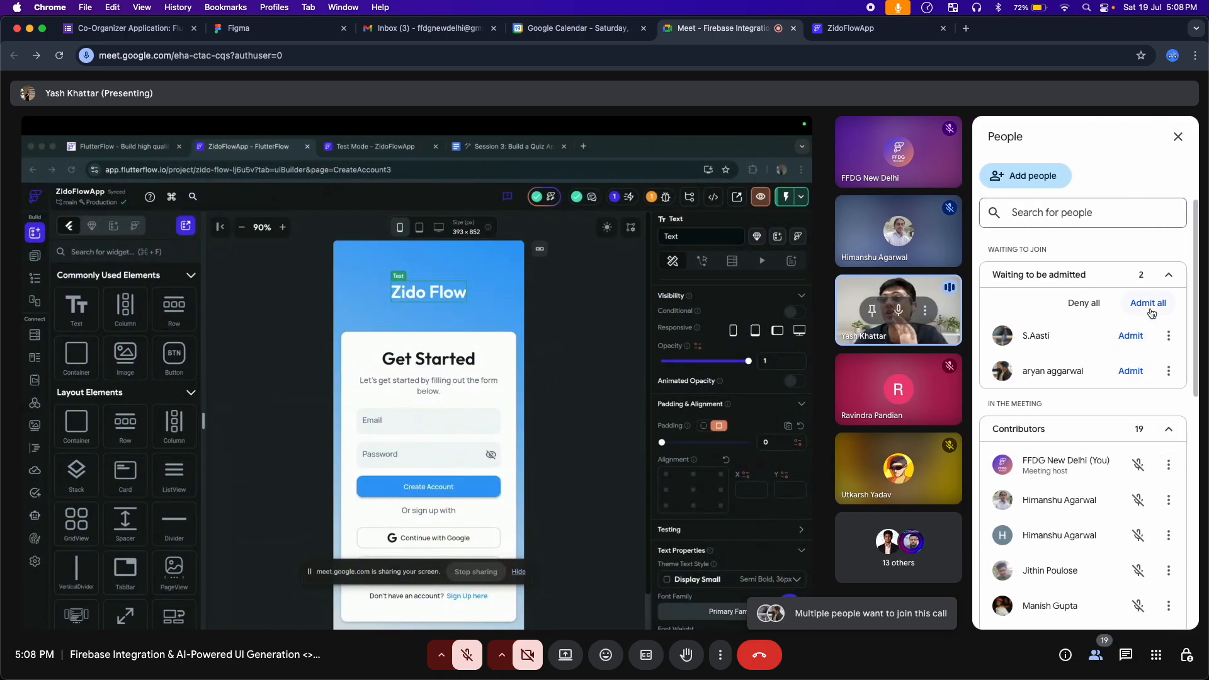
left_click(1147, 303)
left_click(656, 407)
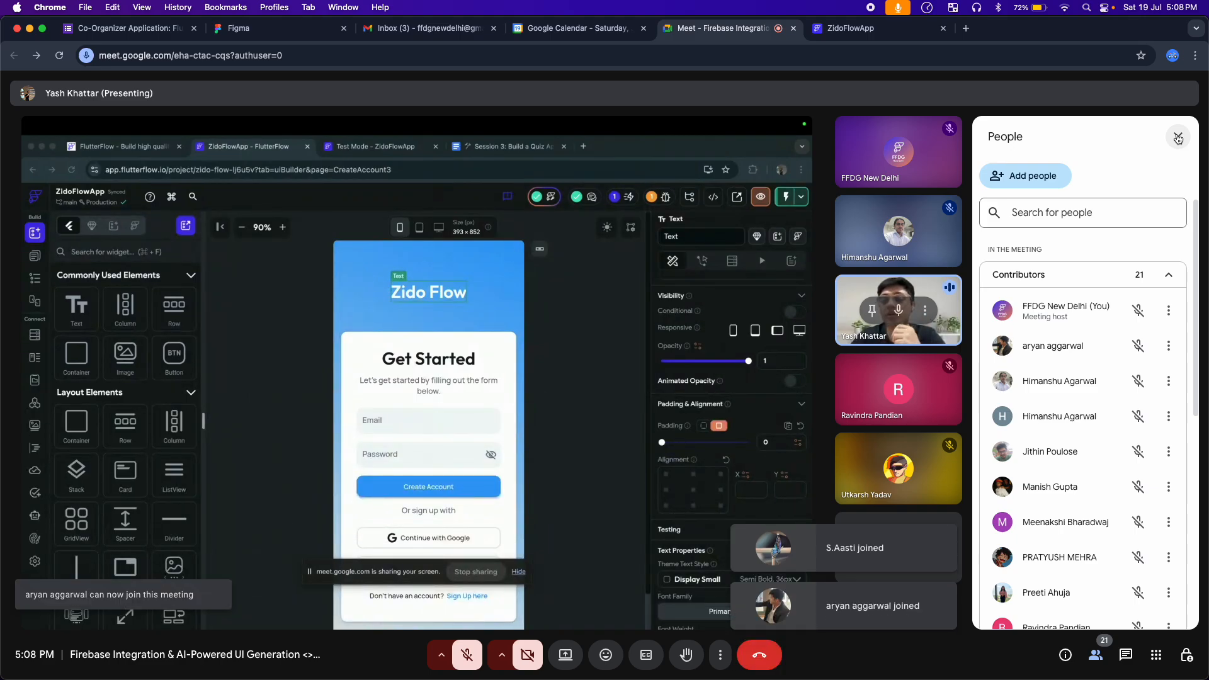
left_click(1177, 138)
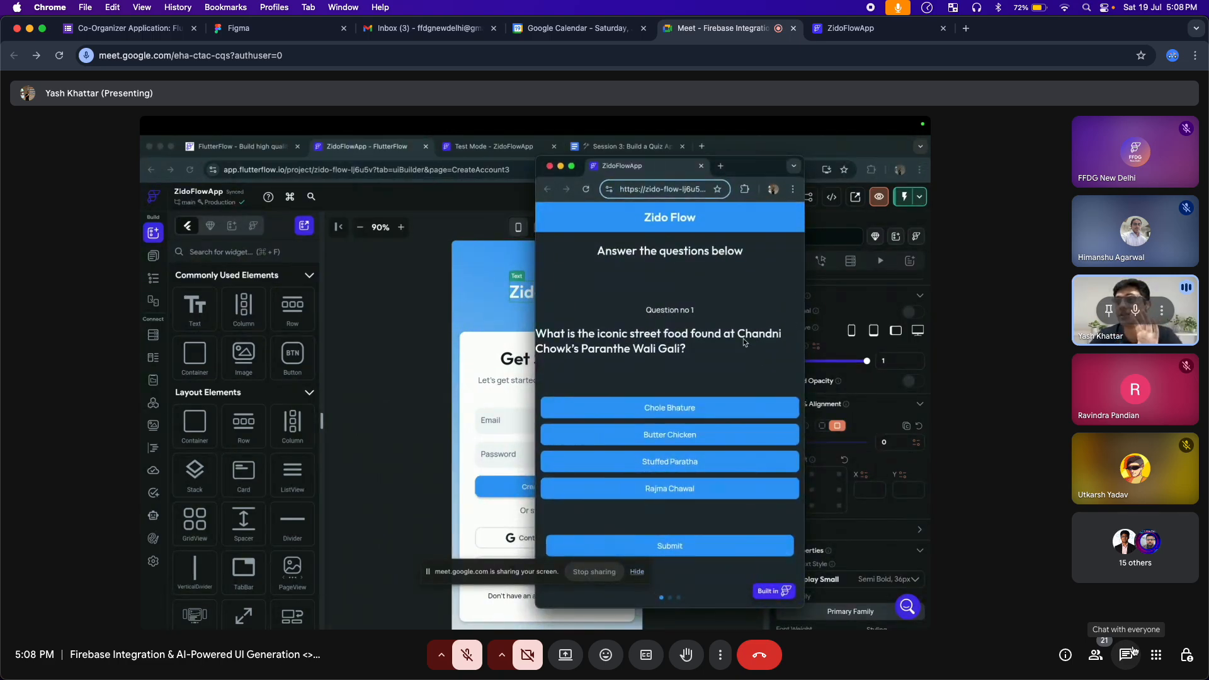
Send a tears-of-joy reaction to the call and briefly unmute the microphone to speak
left_click(606, 655)
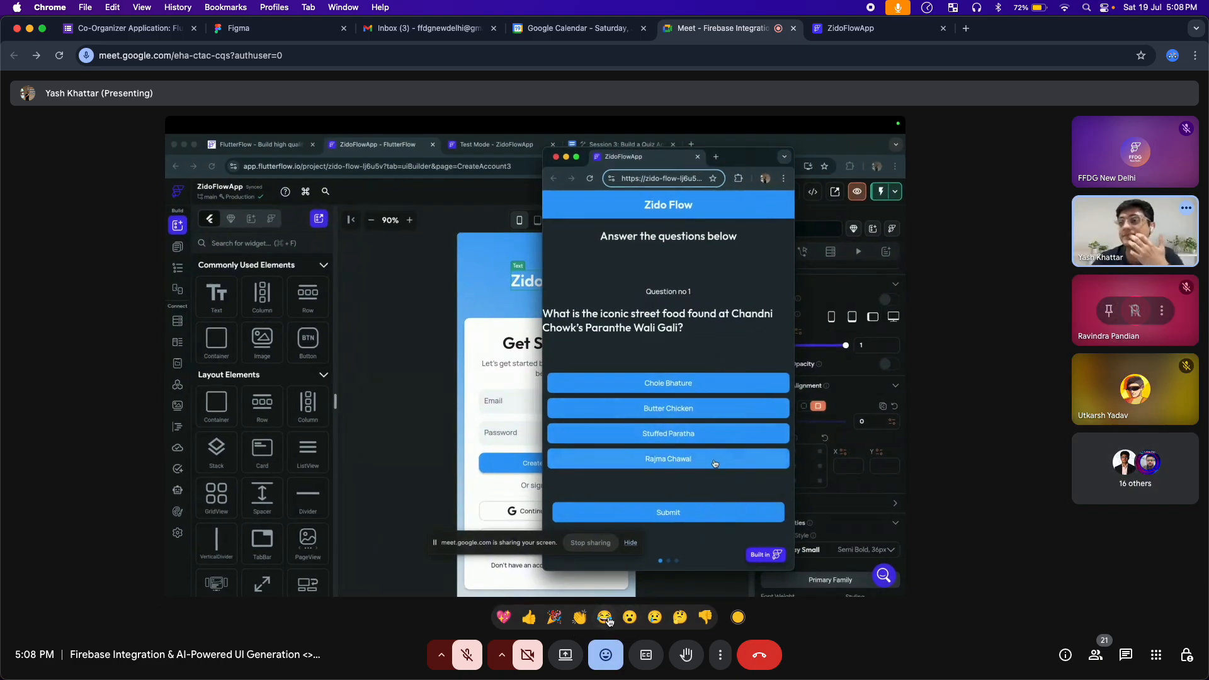
left_click(605, 628)
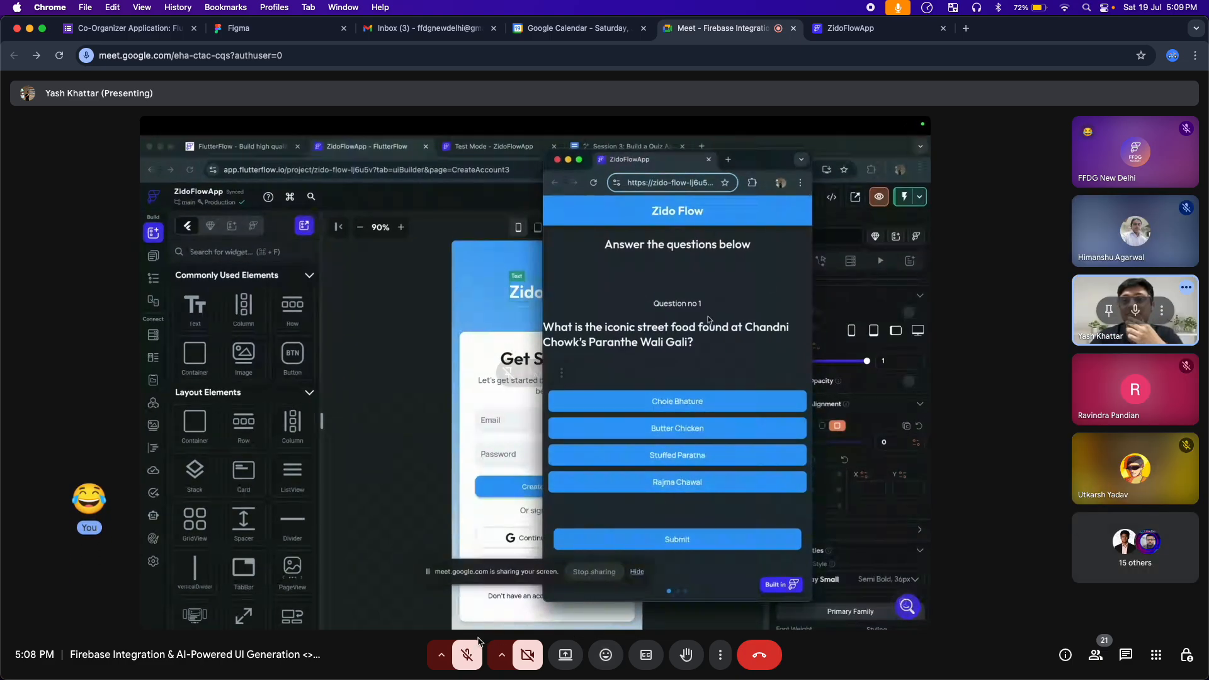
left_click(466, 655)
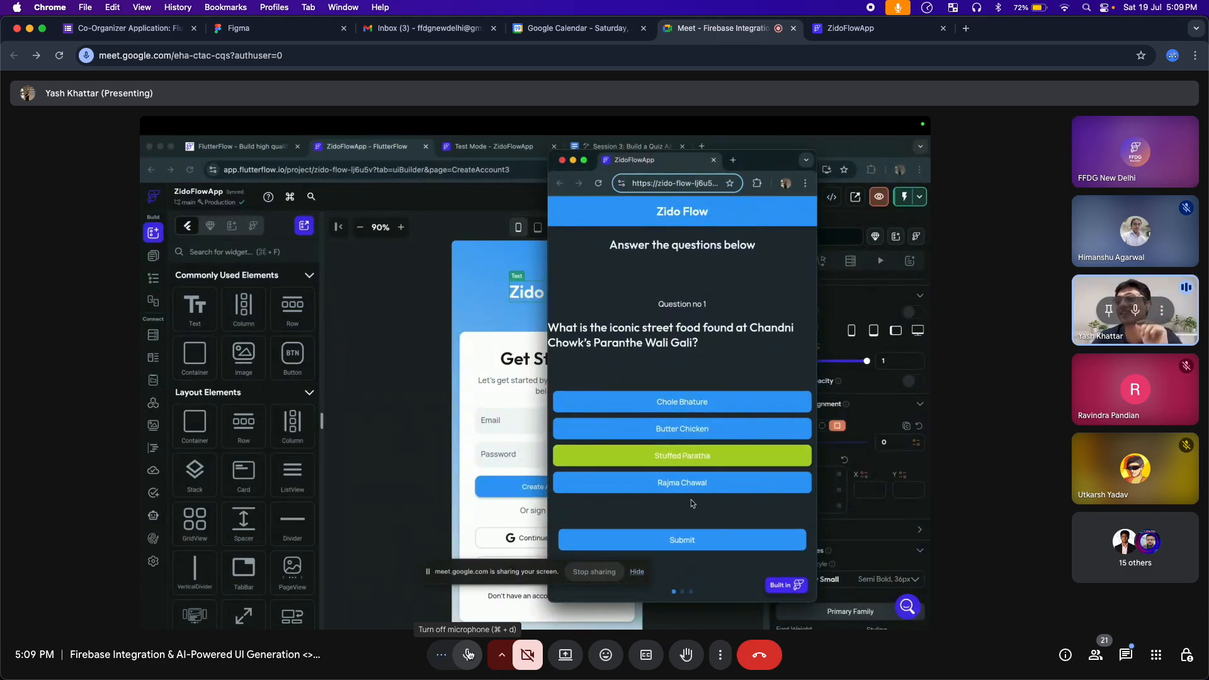
left_click(468, 655)
Read the in-call chat for the participants' quiz answers and close it again
left_click(1126, 655)
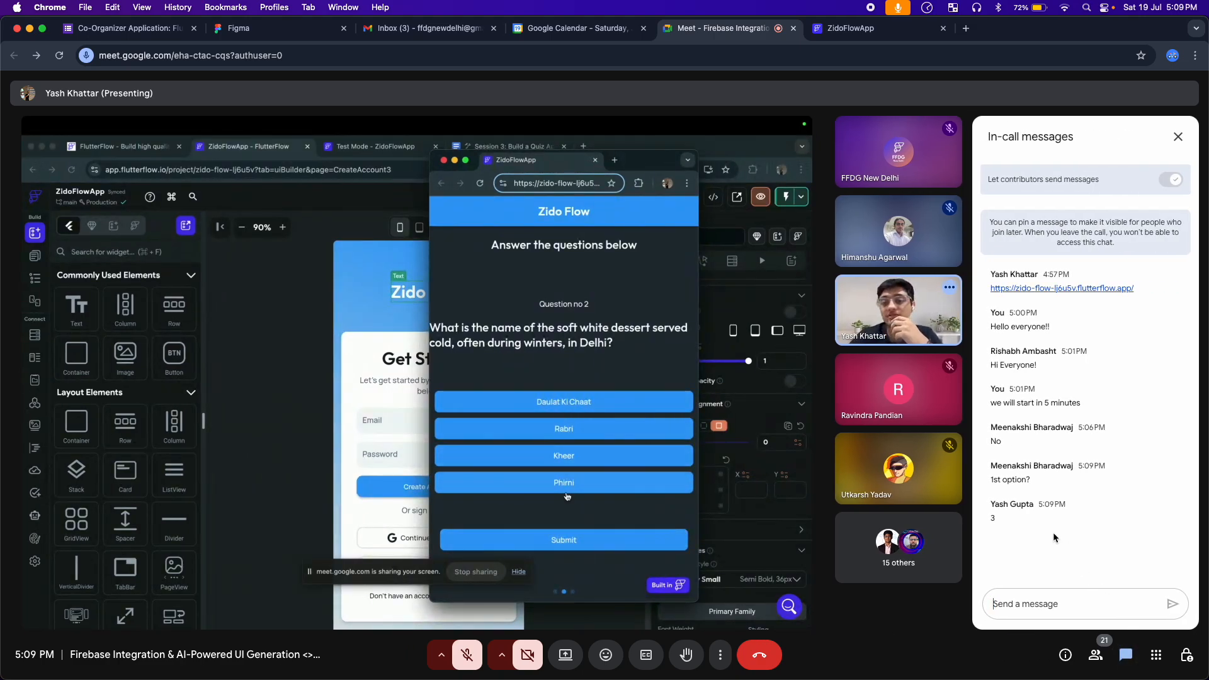
left_click(599, 665)
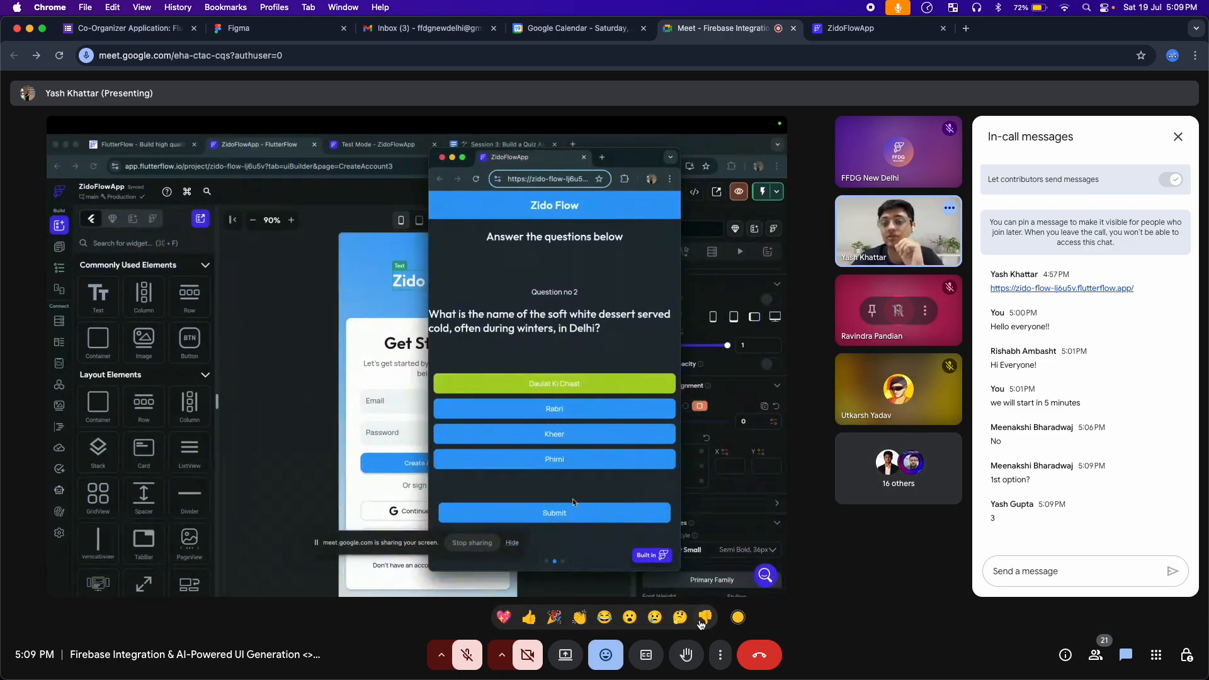
left_click(602, 653)
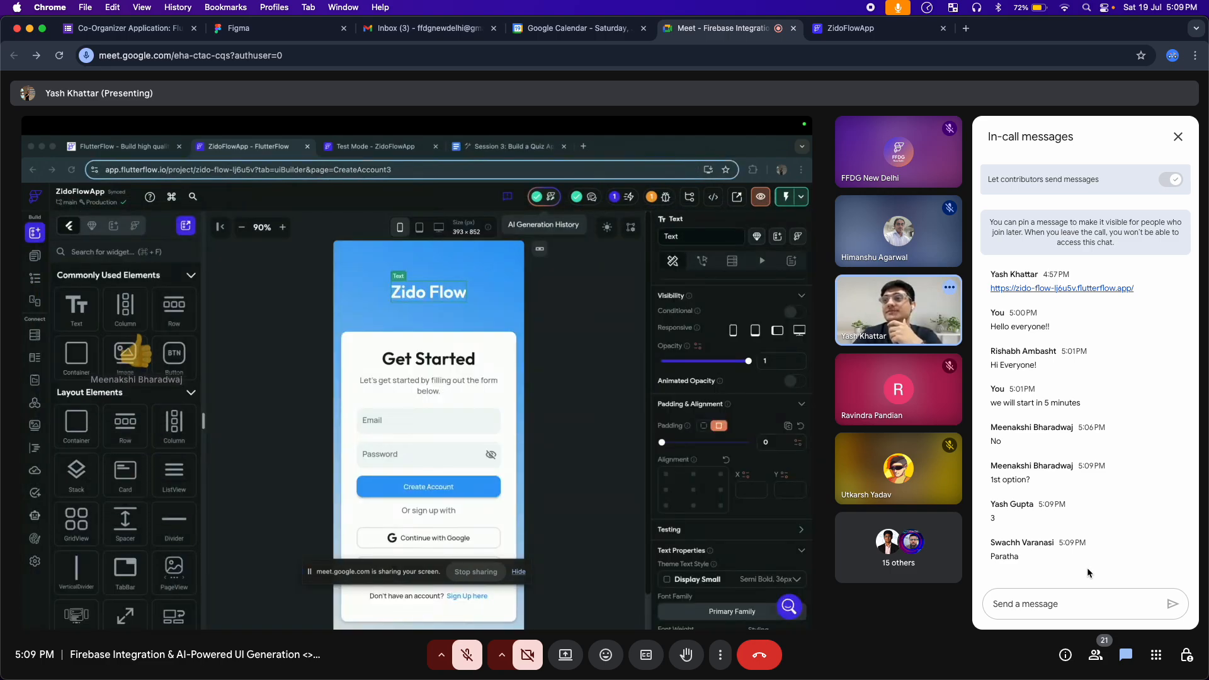
left_click(1177, 137)
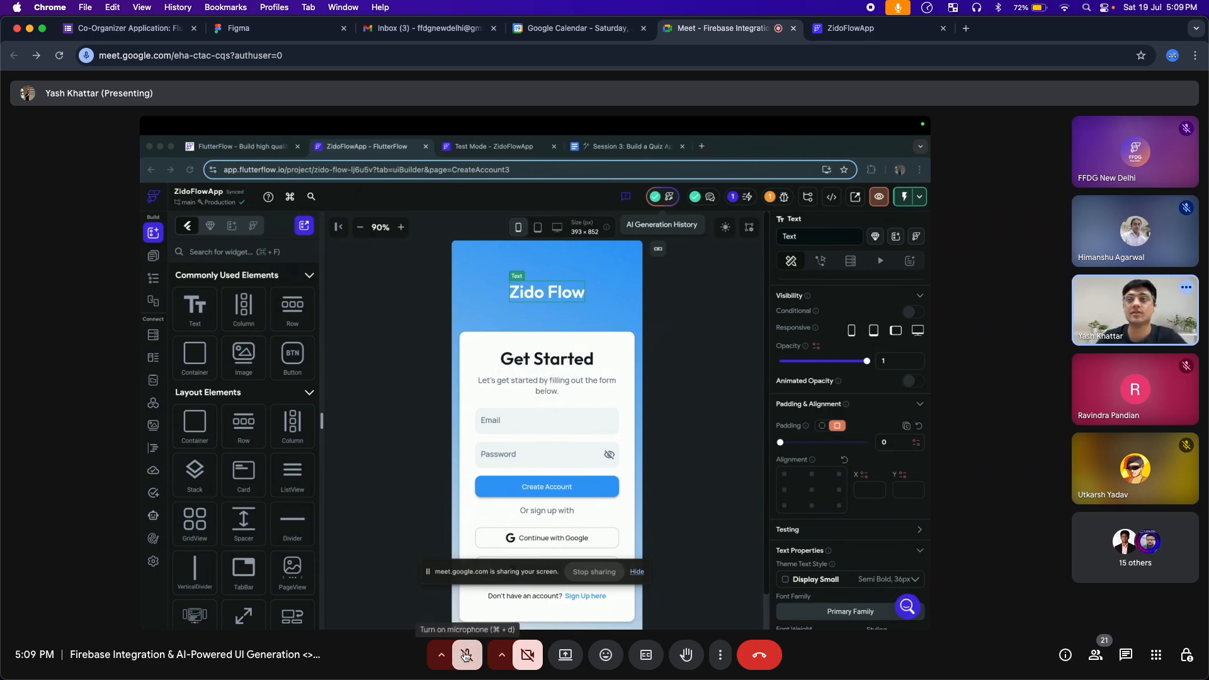
Unmute the microphone to speak and admit the waiting participant with the in-call chat open, muting again at the end
left_click(466, 655)
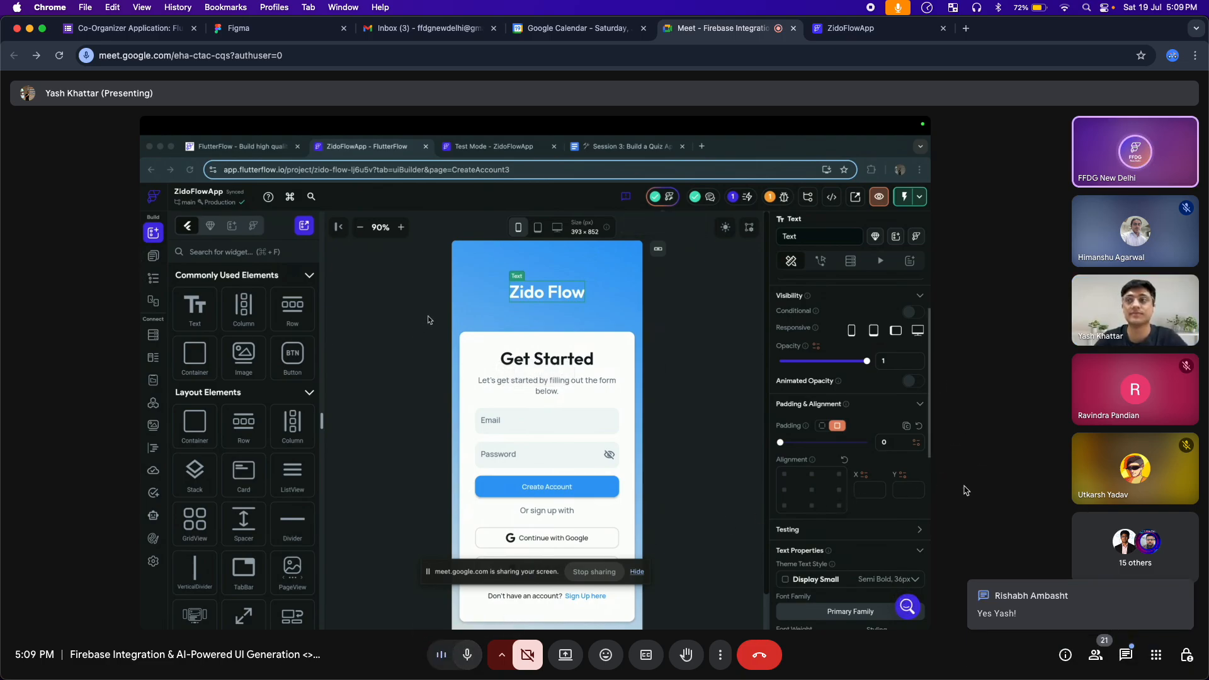
left_click(1126, 655)
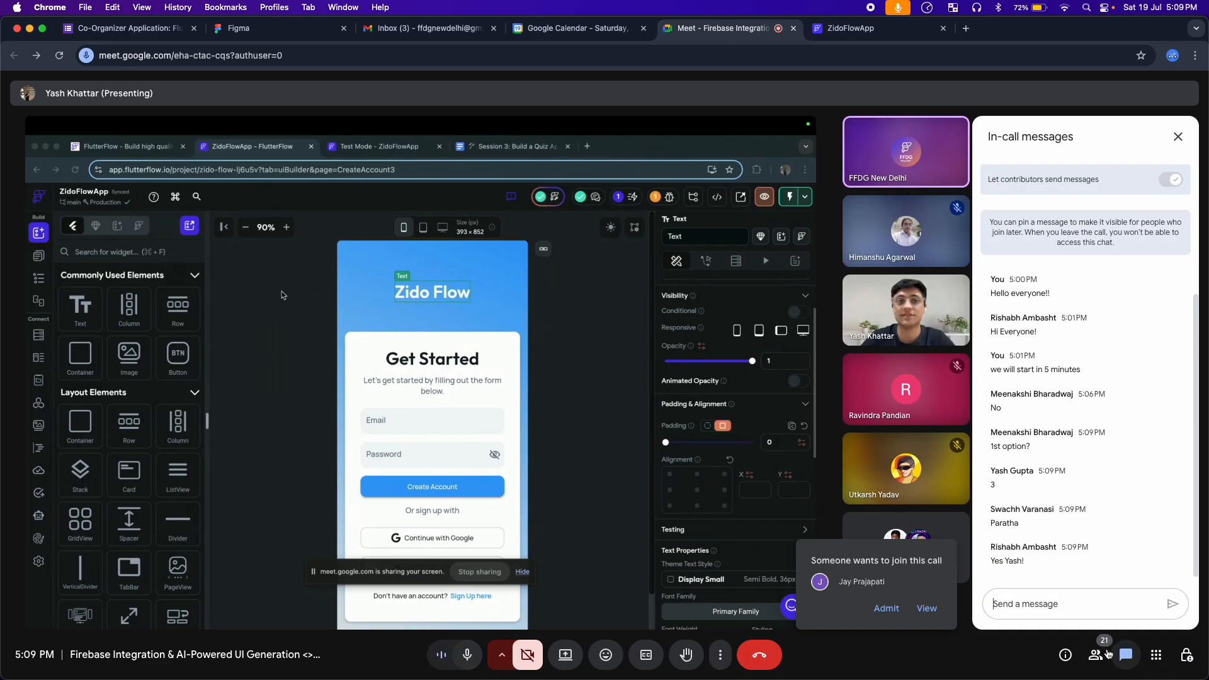
left_click(886, 608)
left_click(467, 655)
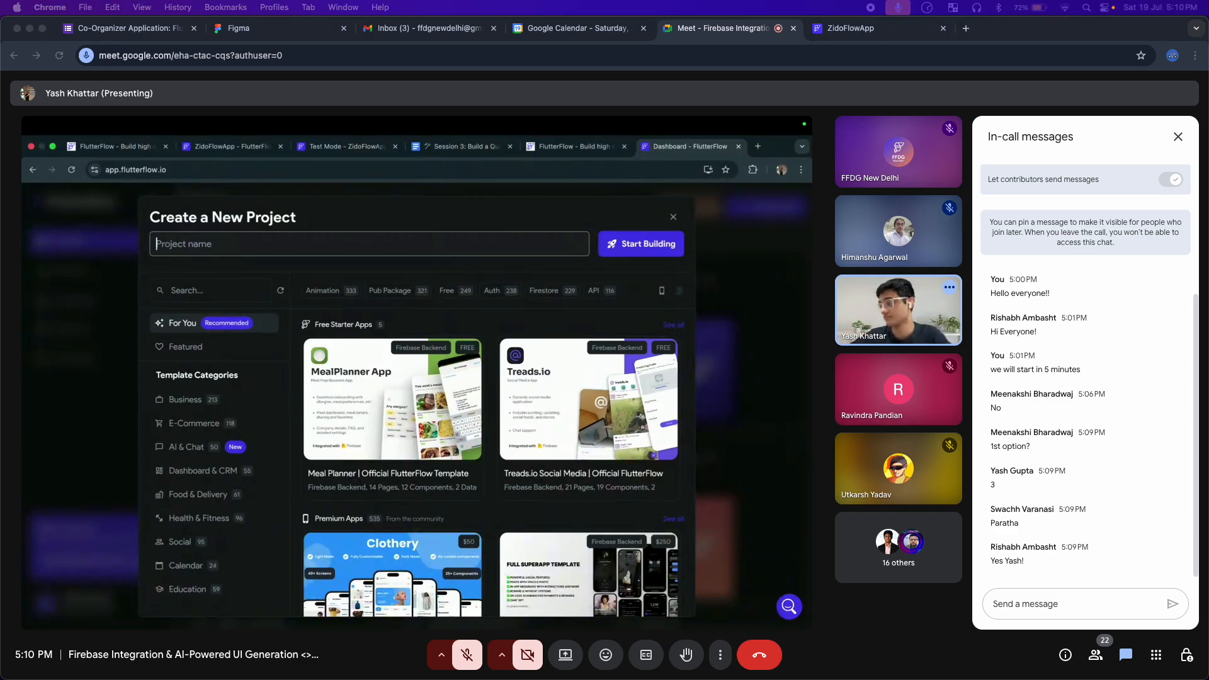
left_click(1025, 604)
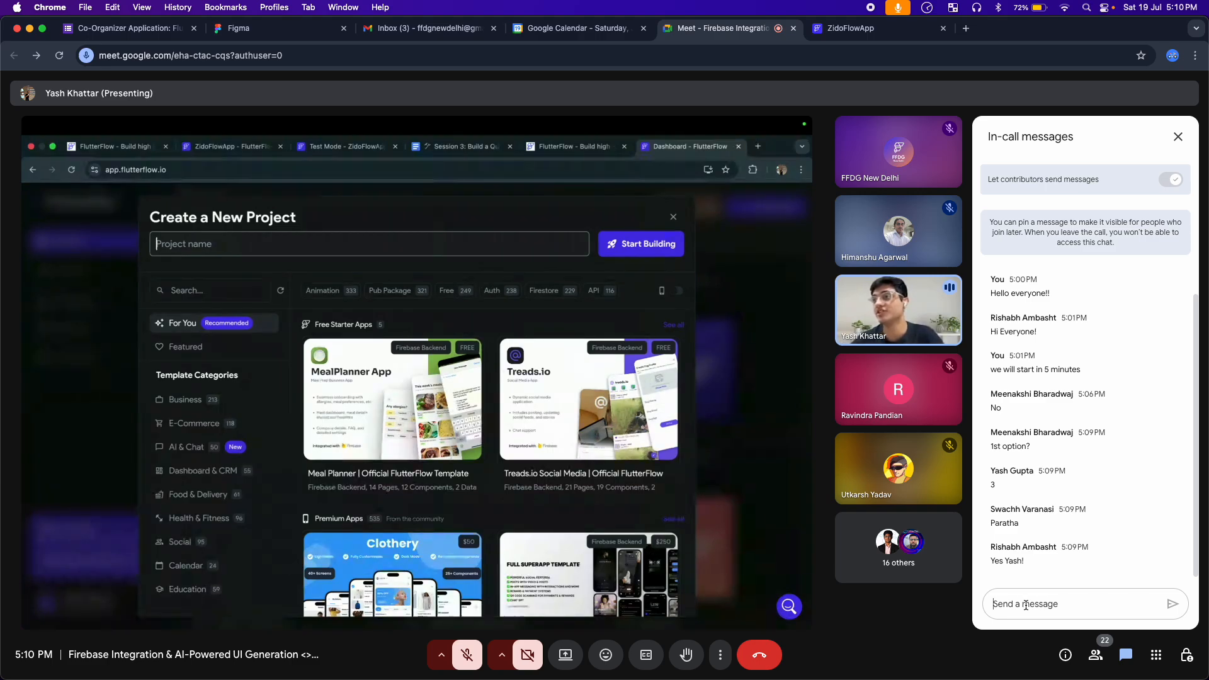
type("https://www.flutterflow.io/")
key("Return")
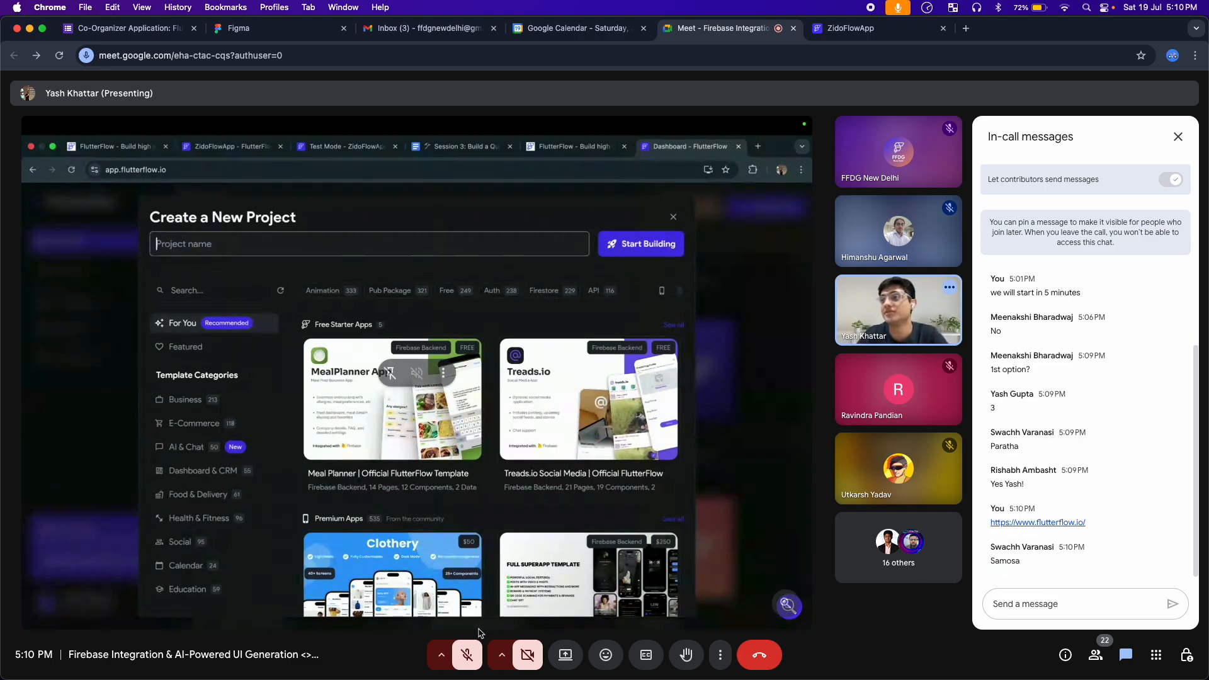
React to the presenter with the tears-of-joy emoji and hide the reactions bar
left_click(606, 655)
left_click(610, 622)
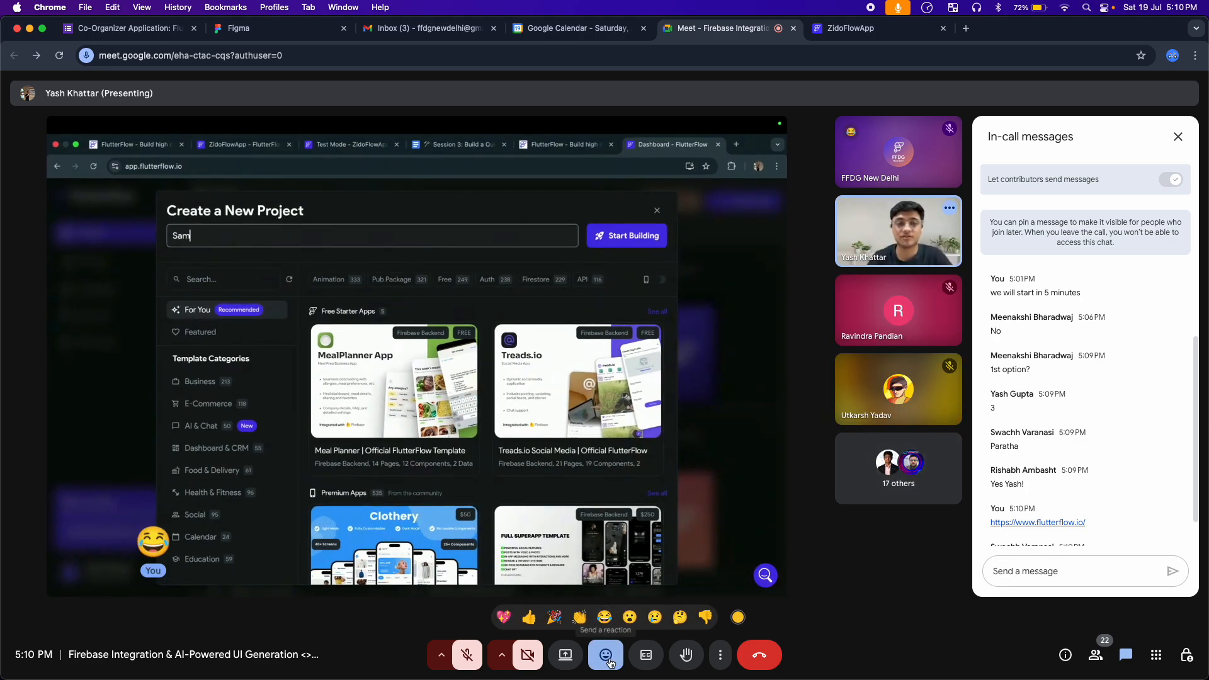
left_click(609, 658)
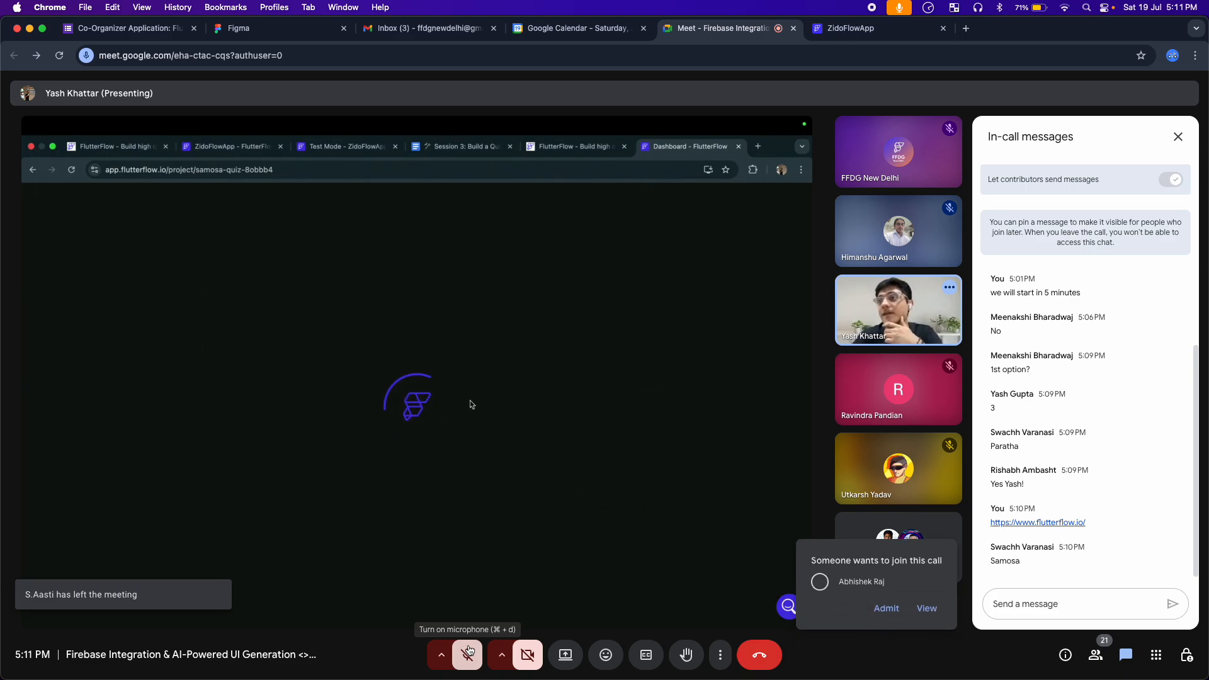
Admit the newly waiting participant and unmute the microphone to talk to the presenter, muting it again at the end
left_click(886, 608)
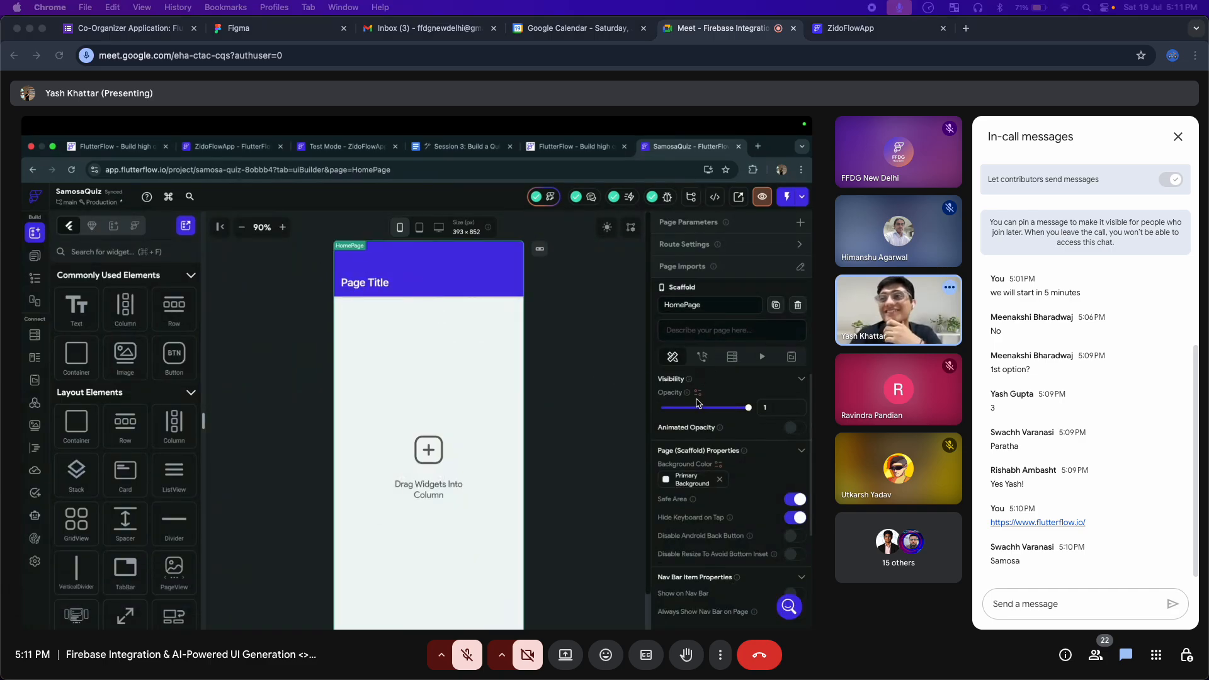
left_click(605, 653)
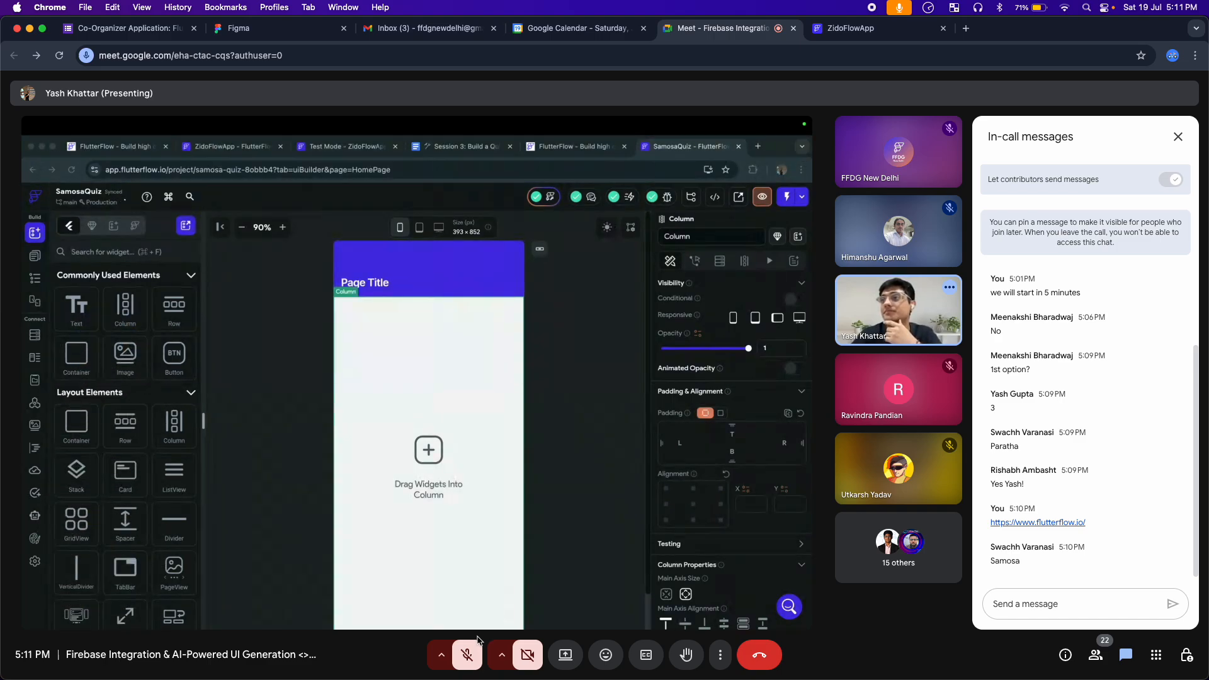
left_click(471, 652)
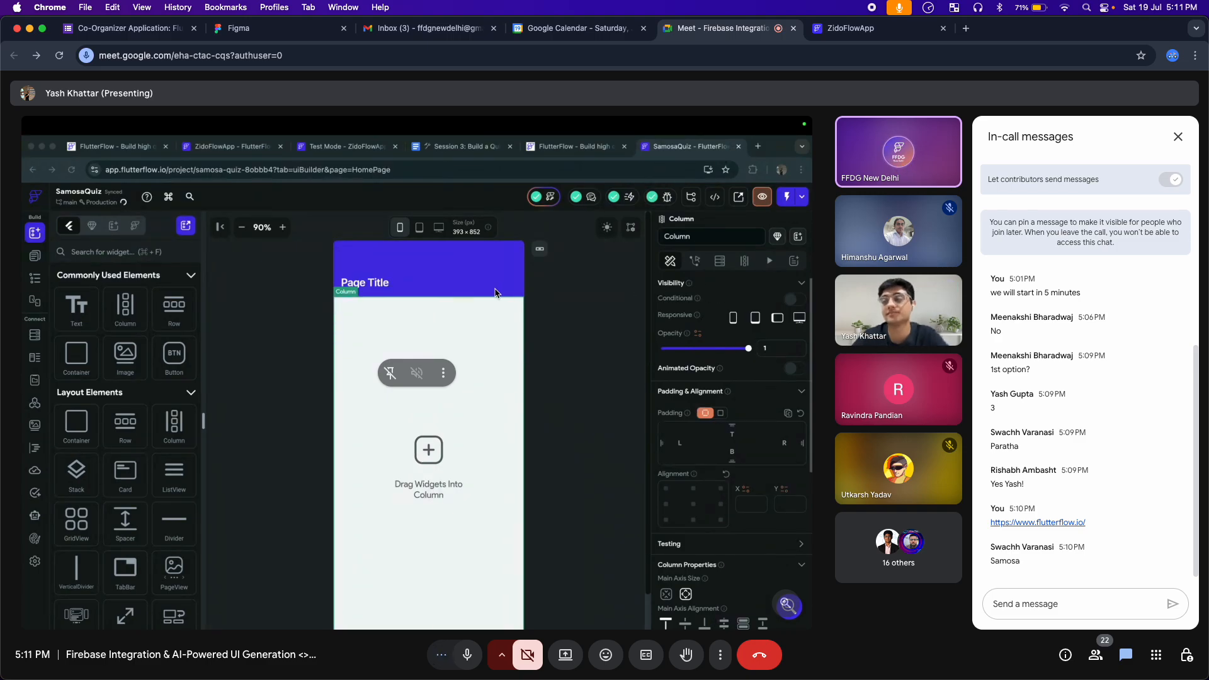
left_click(472, 658)
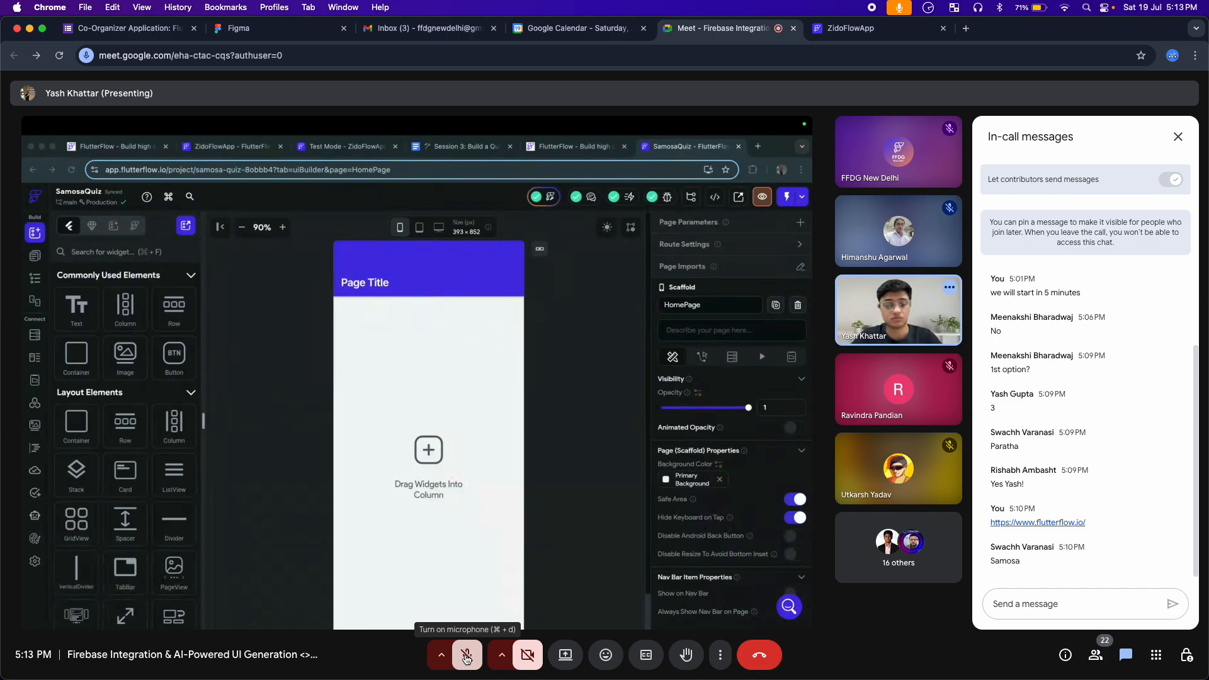
Briefly unmute the microphone to reply about the shared session document, and mute it again
left_click(1012, 597)
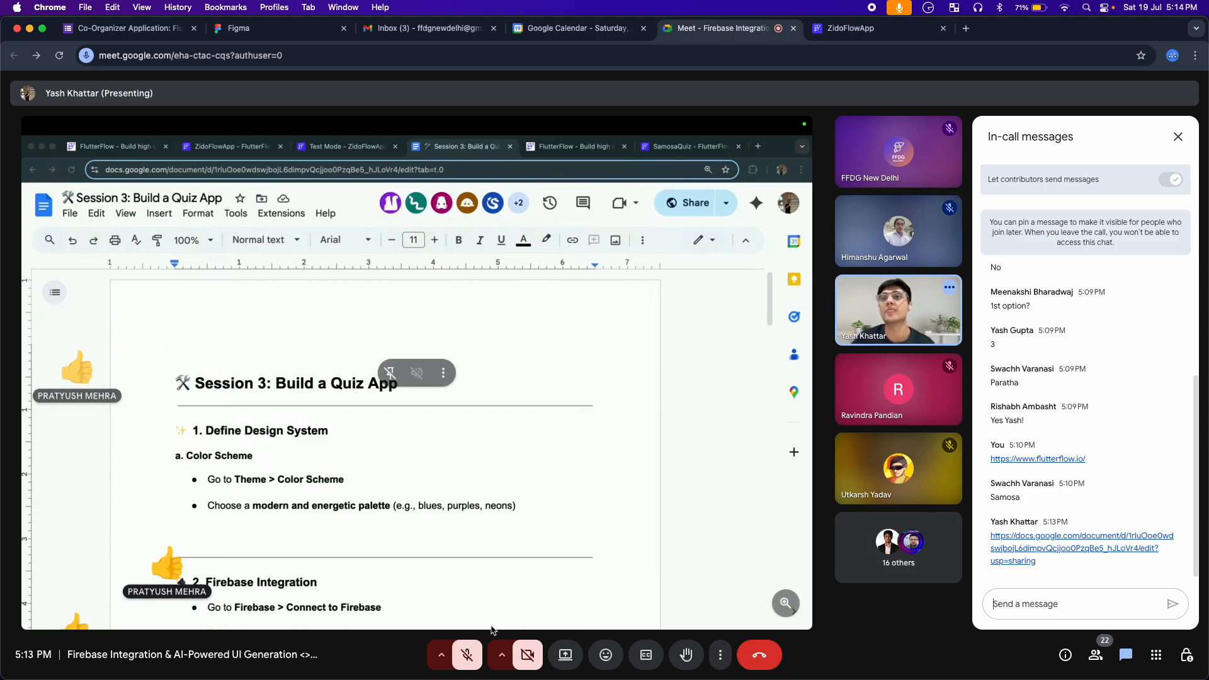
left_click(467, 654)
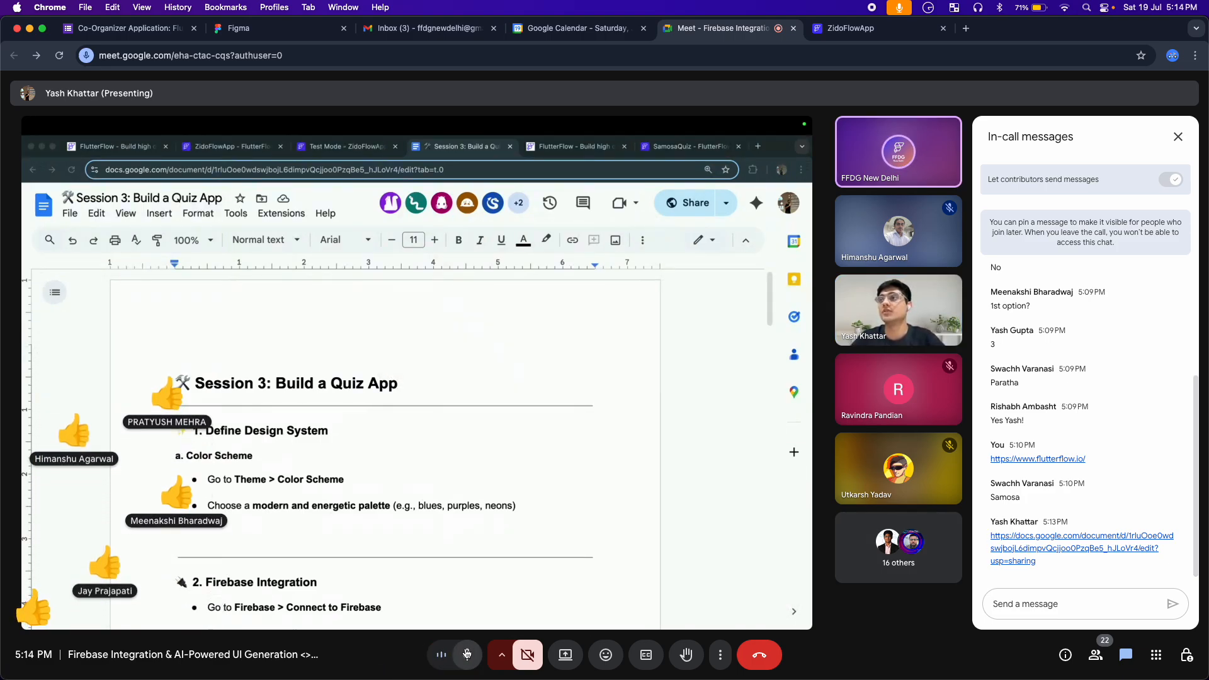
left_click(466, 654)
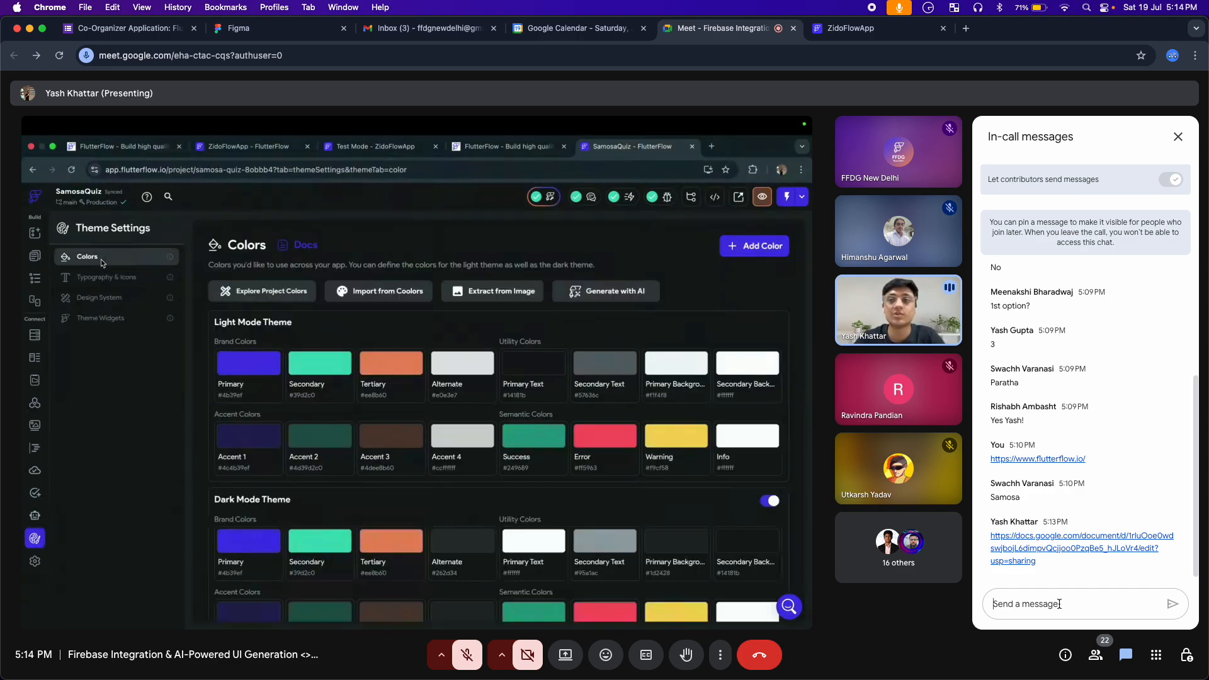
Post "This session is not recorded so please follow along or ask questions! Thank you." in the in-call chat, admitting the waiting participant while composing it
left_click(1059, 604)
type("Th")
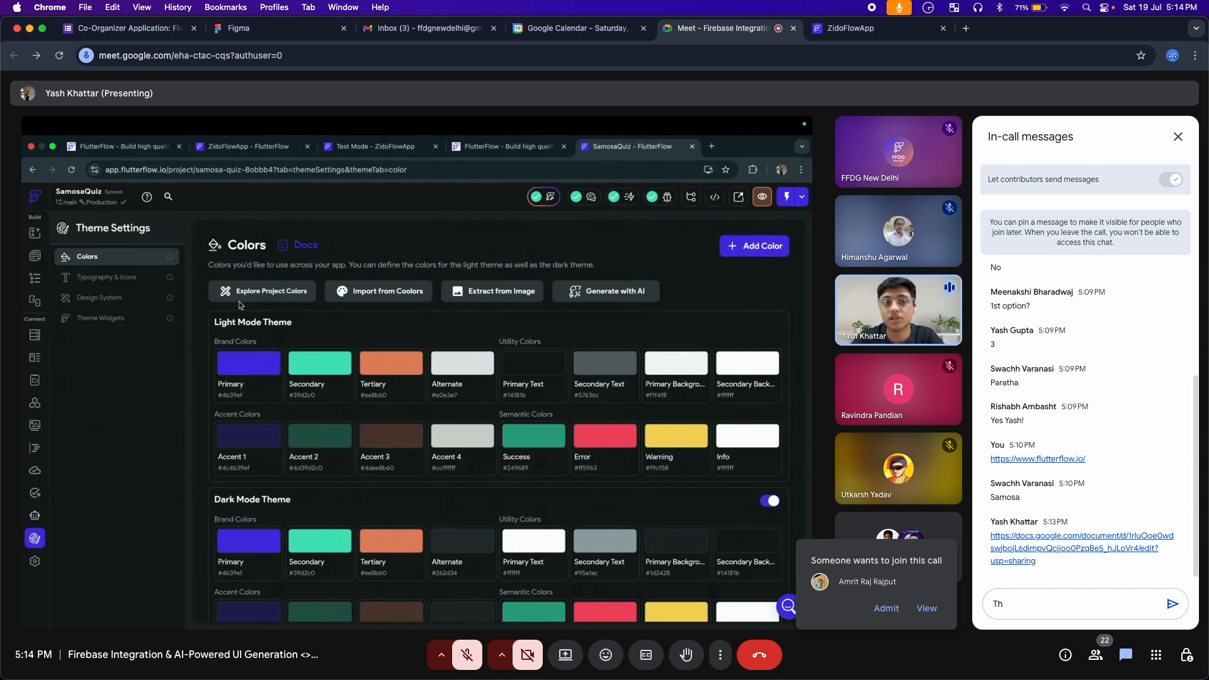
left_click(886, 608)
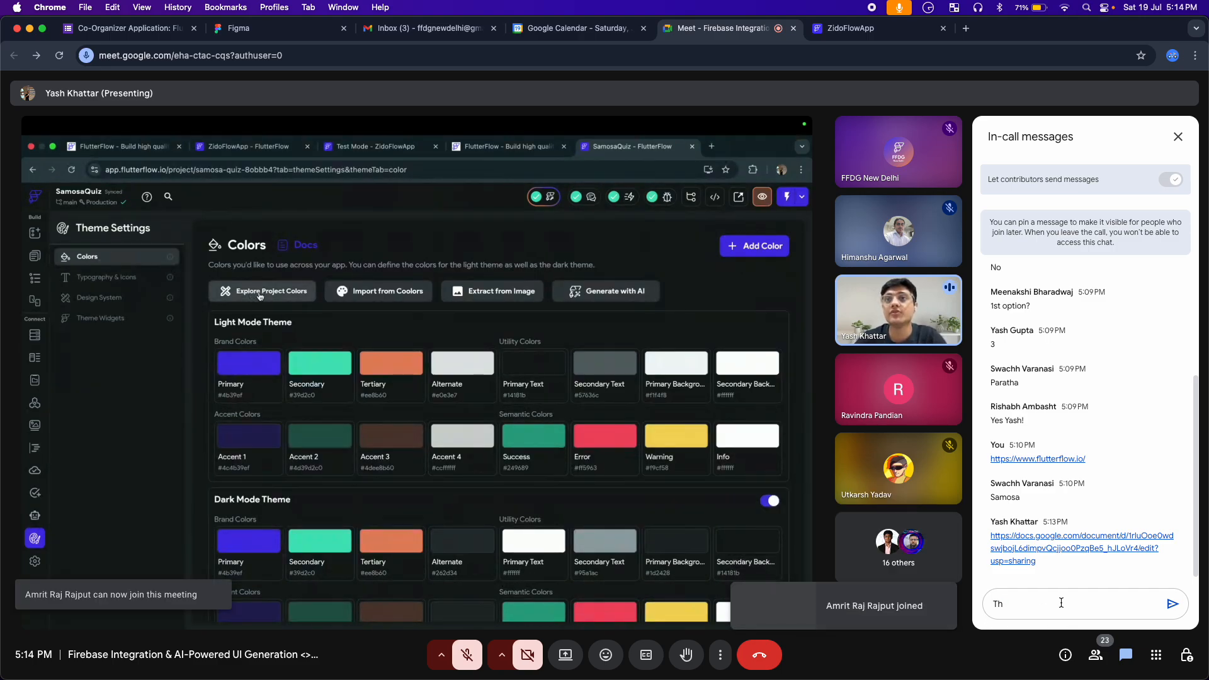
type("is ses")
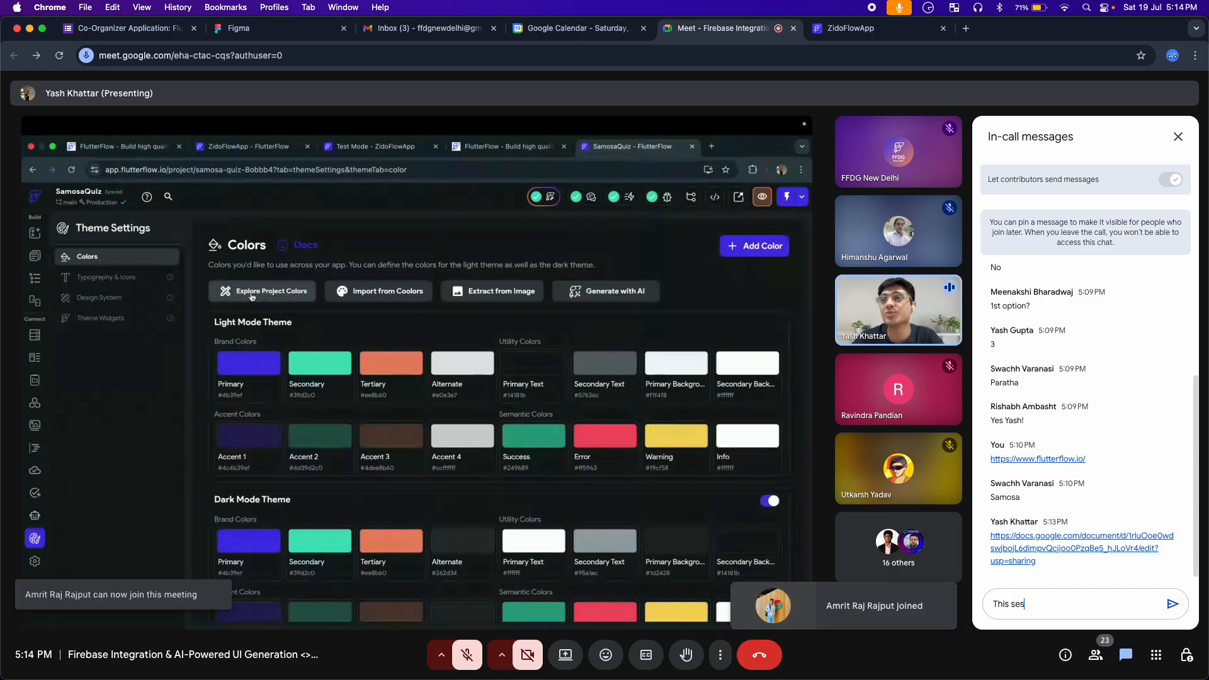
type("sion is not")
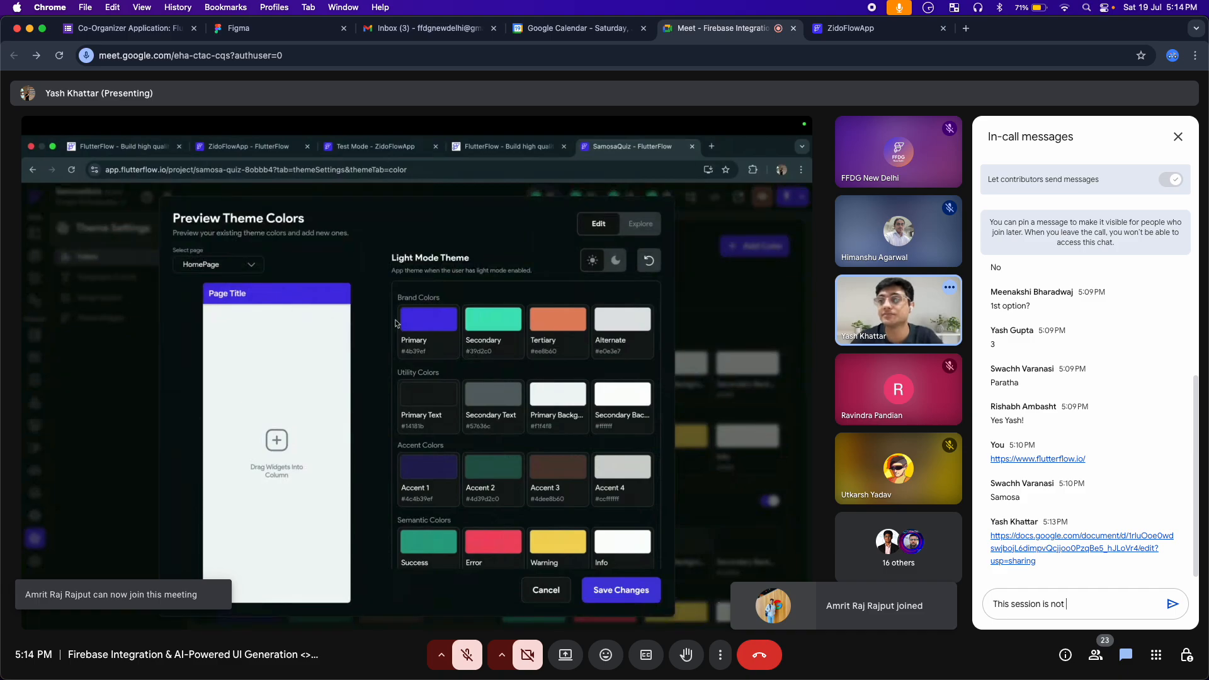
type("recorded so")
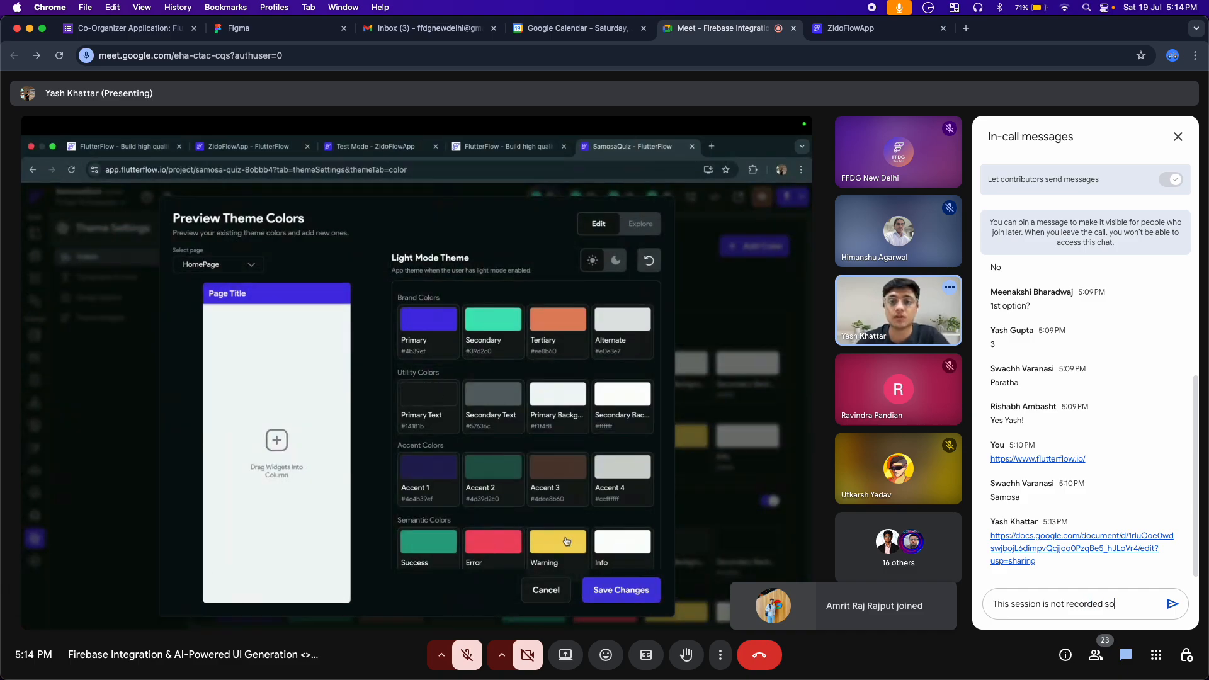
type(" please follow along")
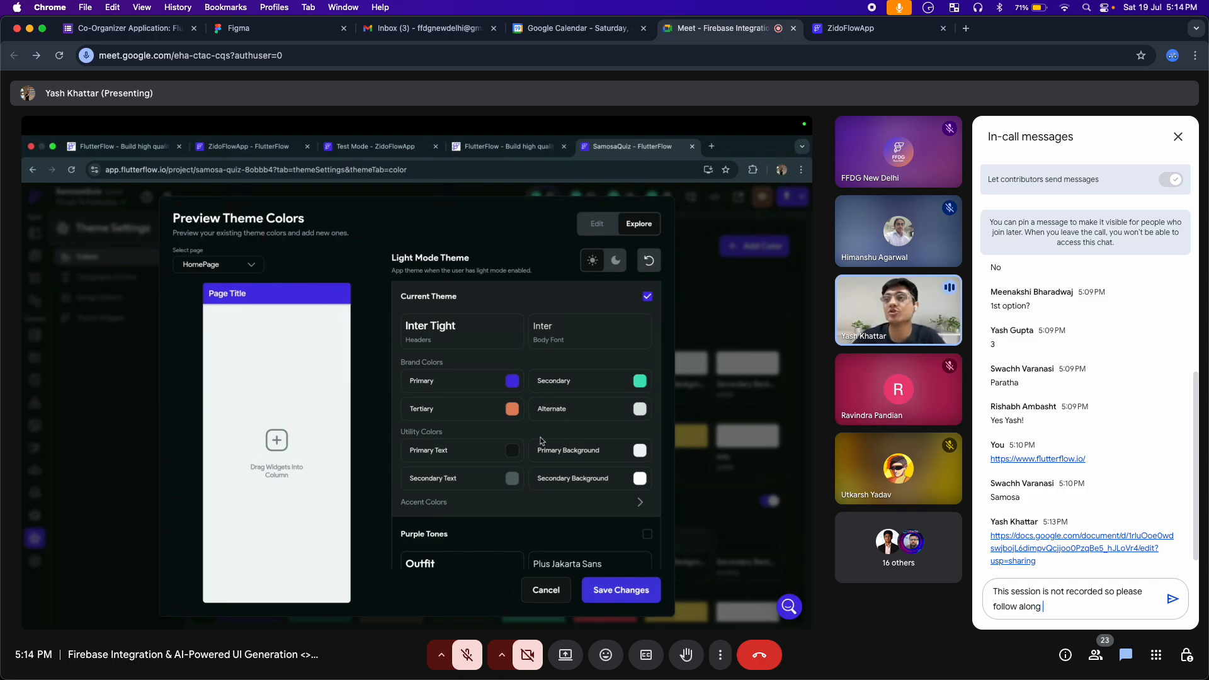
type("or ask ques")
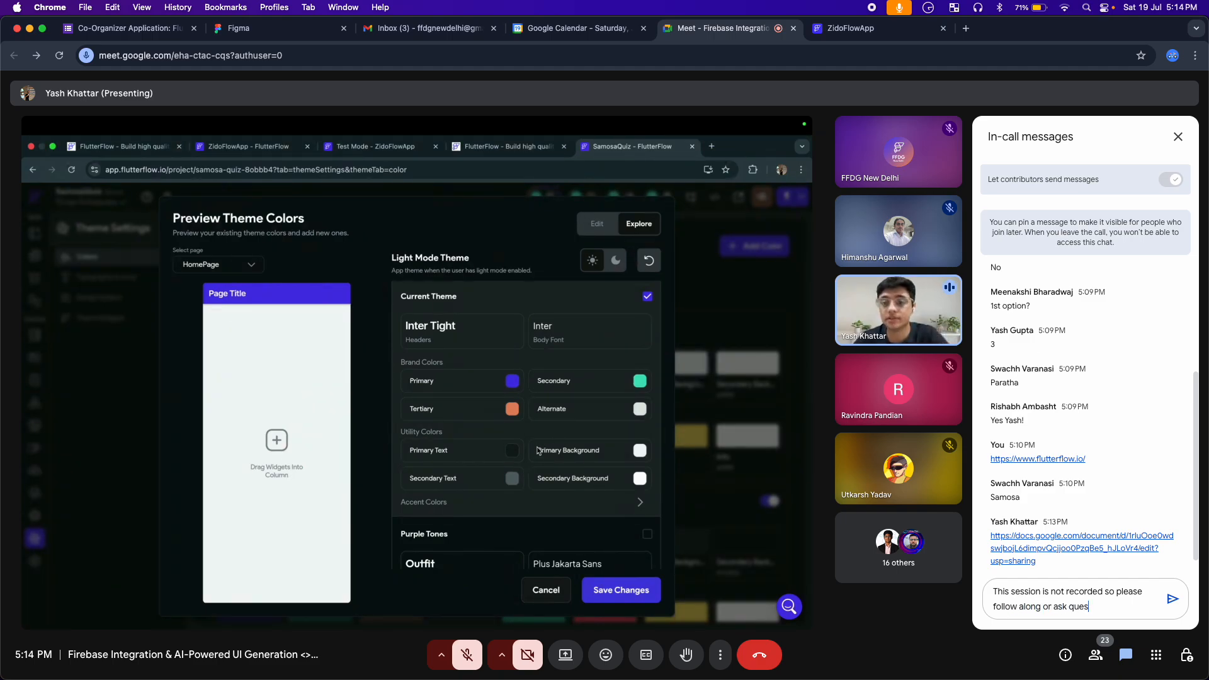
type("tions")
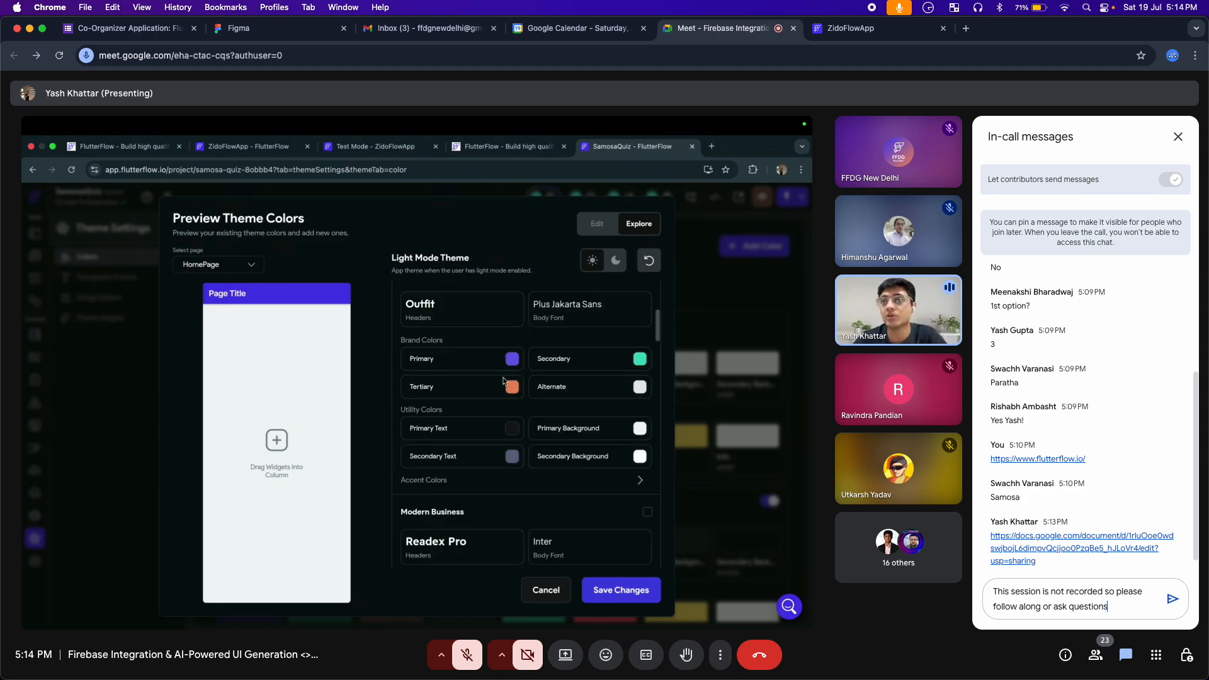
type("!")
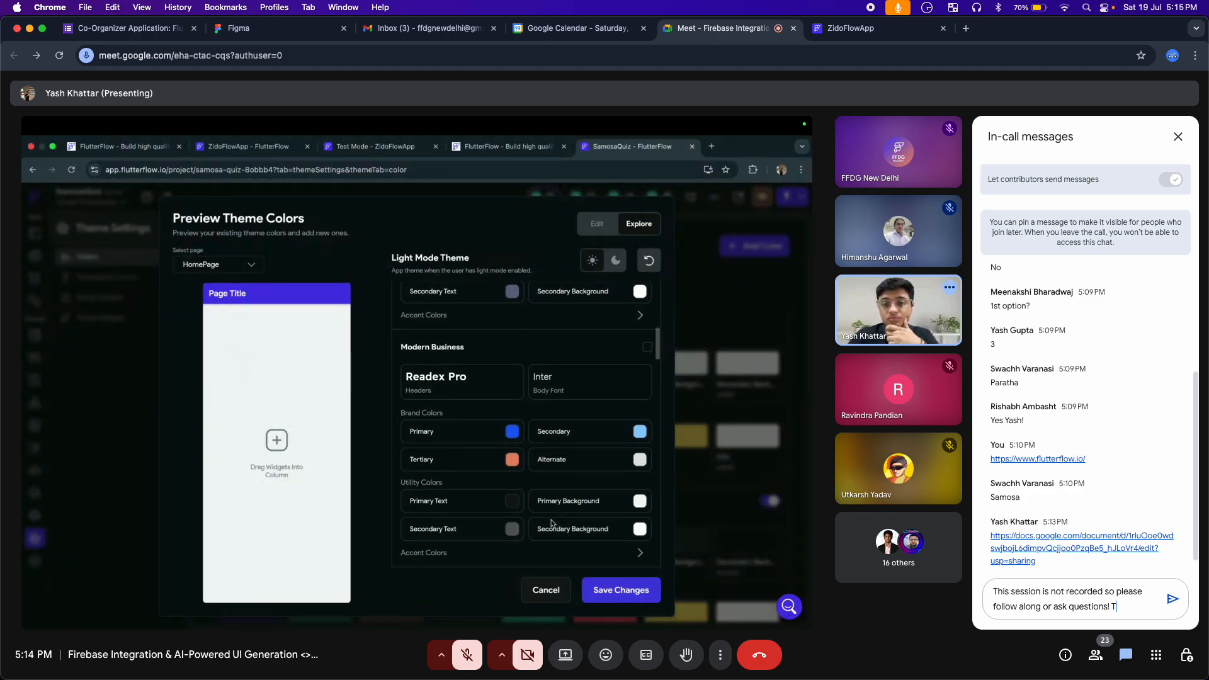
type(" Thank you")
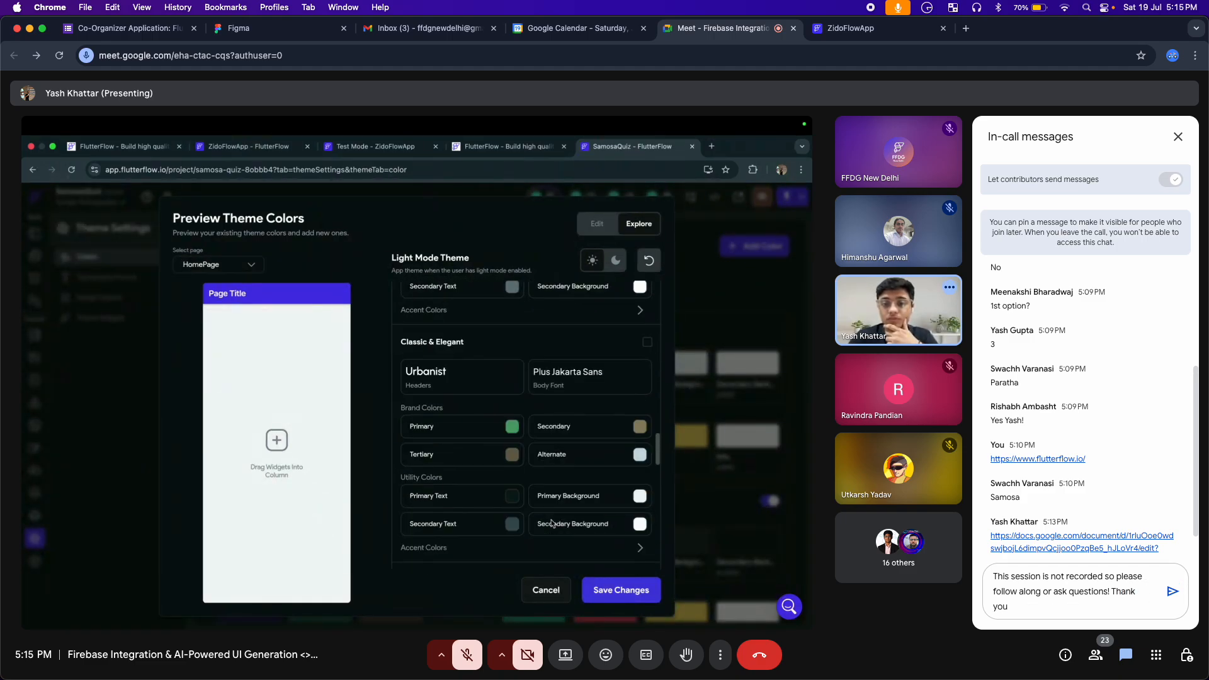
type(".")
key("Return")
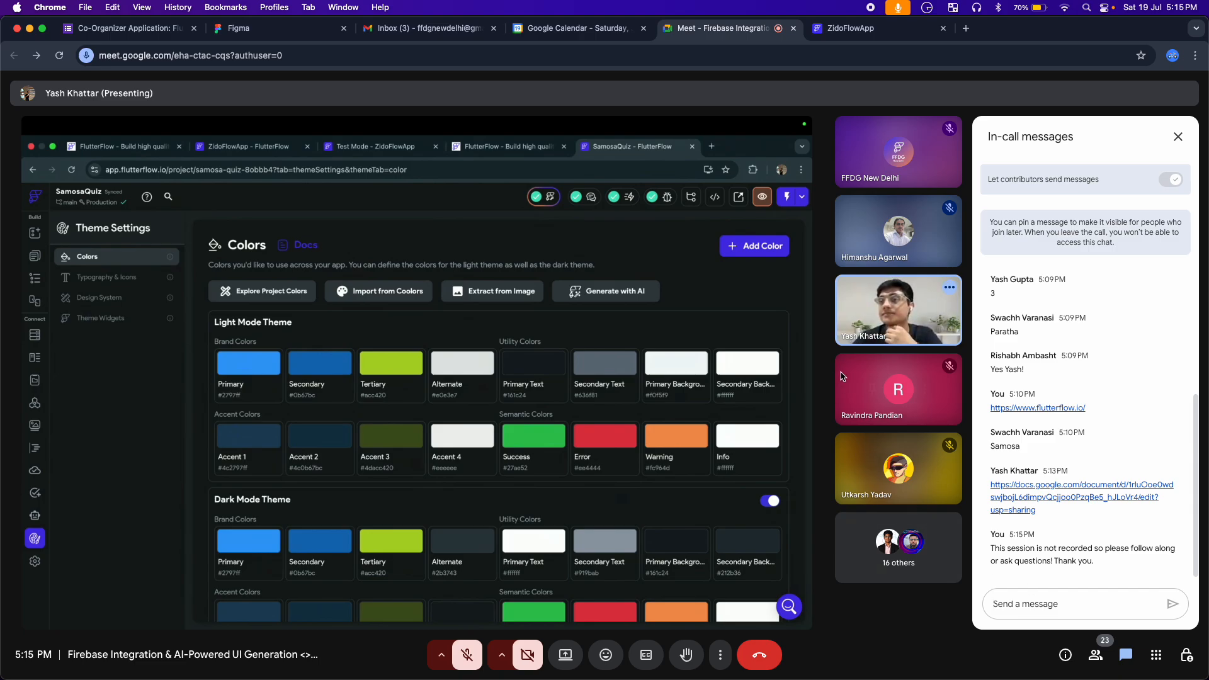
Close the Co-Organizer Application form's browser tab
left_click(193, 28)
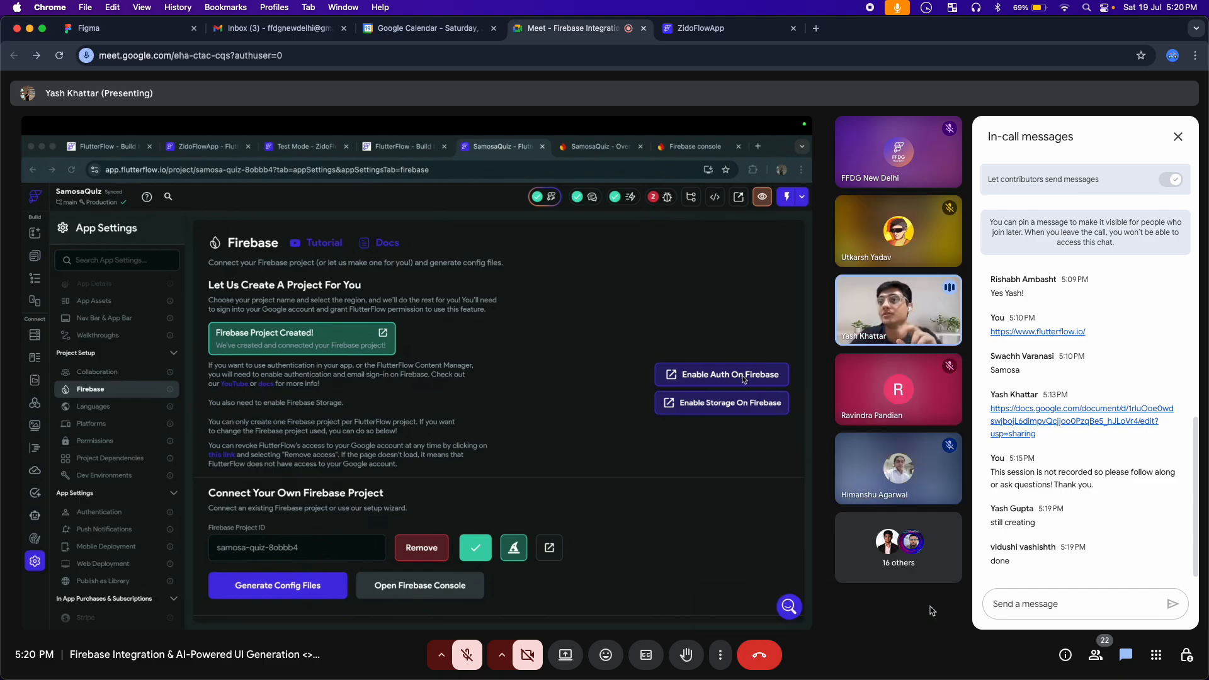
left_click(931, 611)
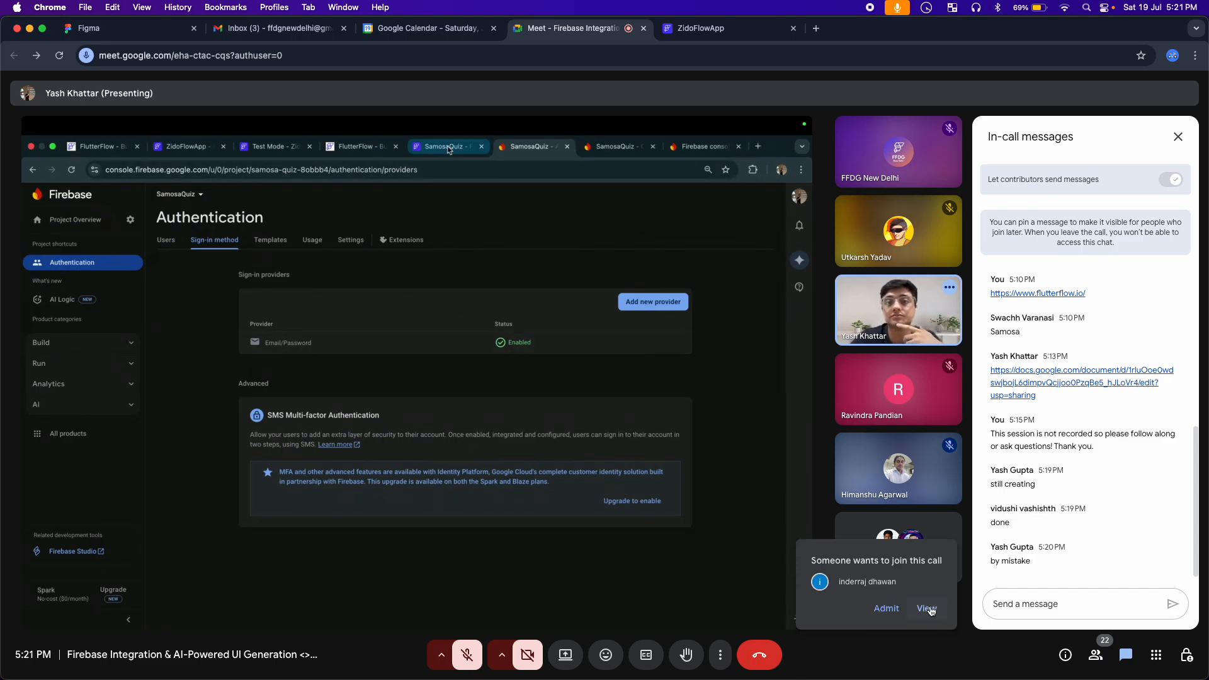
Admit three more participants to the call as each one asks to join
left_click(886, 608)
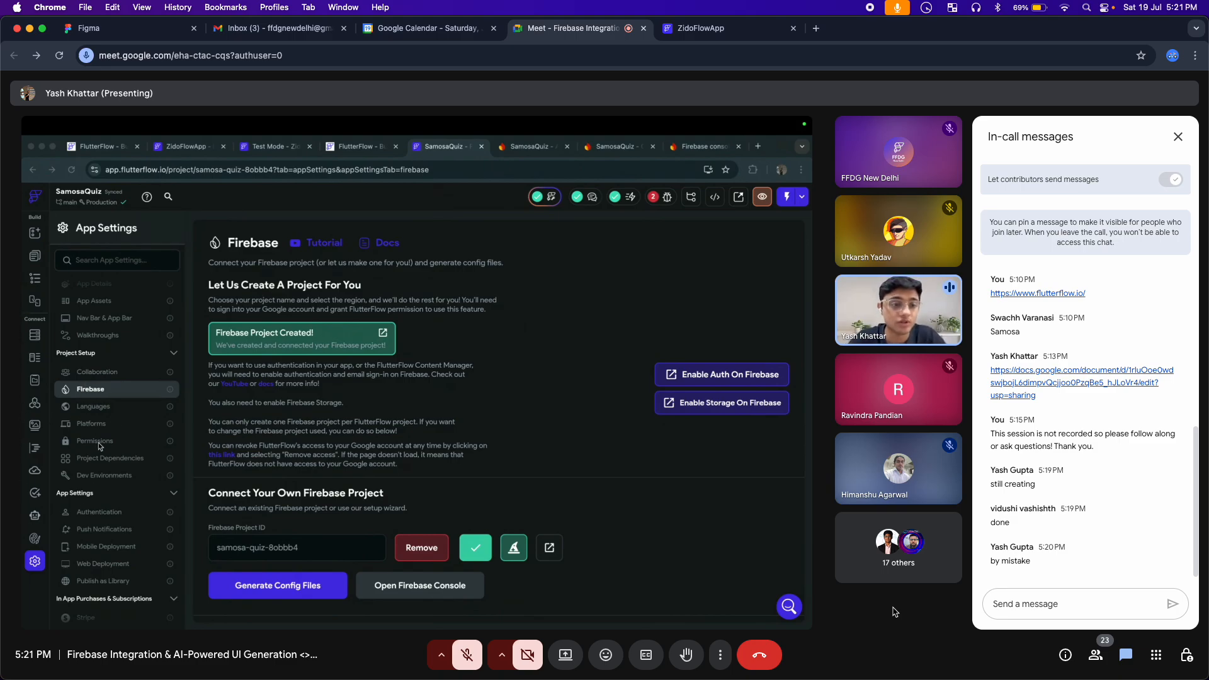
left_click(102, 514)
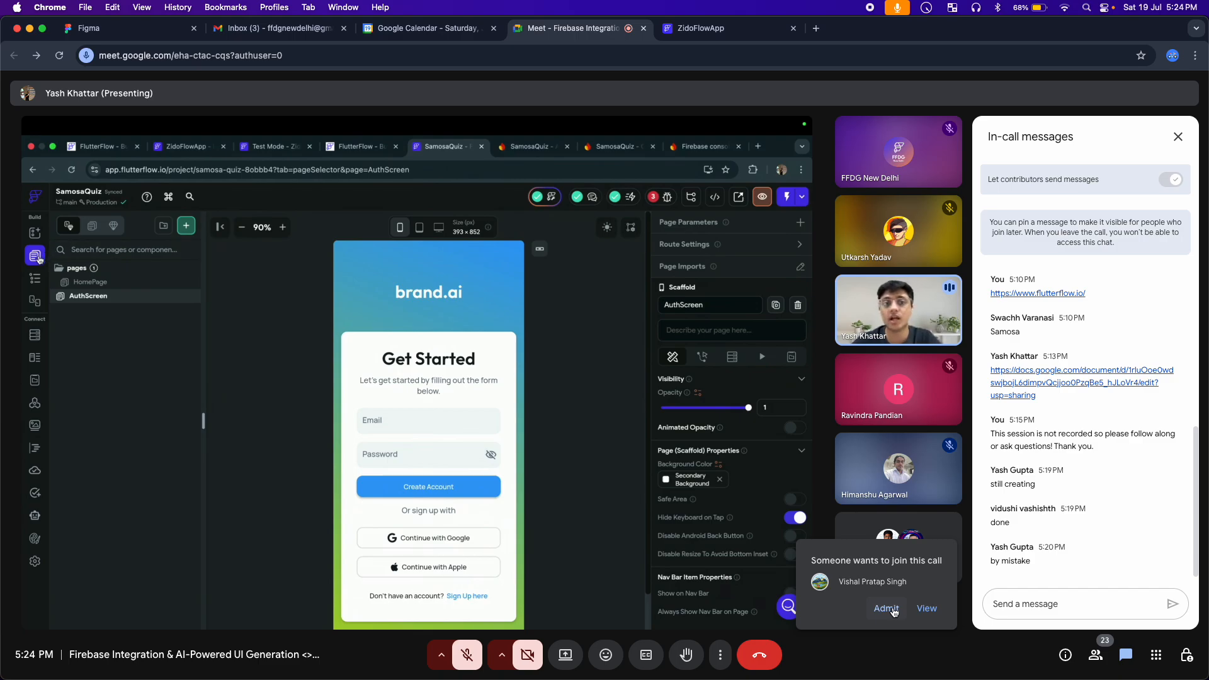
left_click(894, 610)
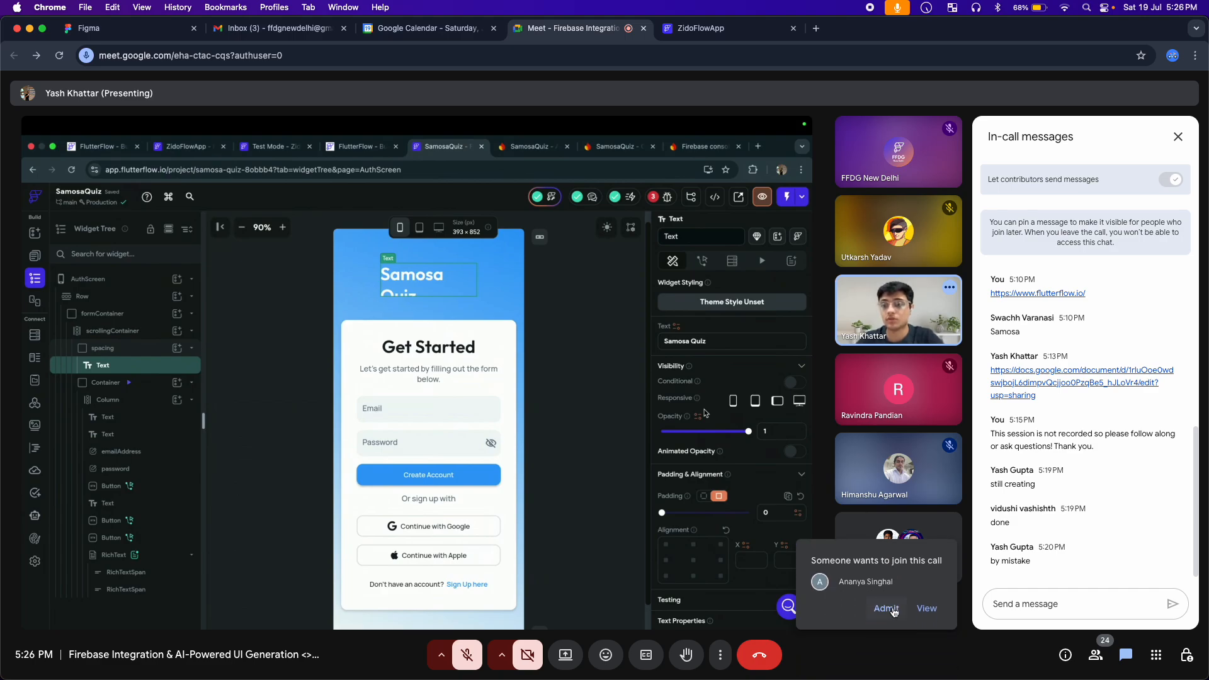
left_click(886, 608)
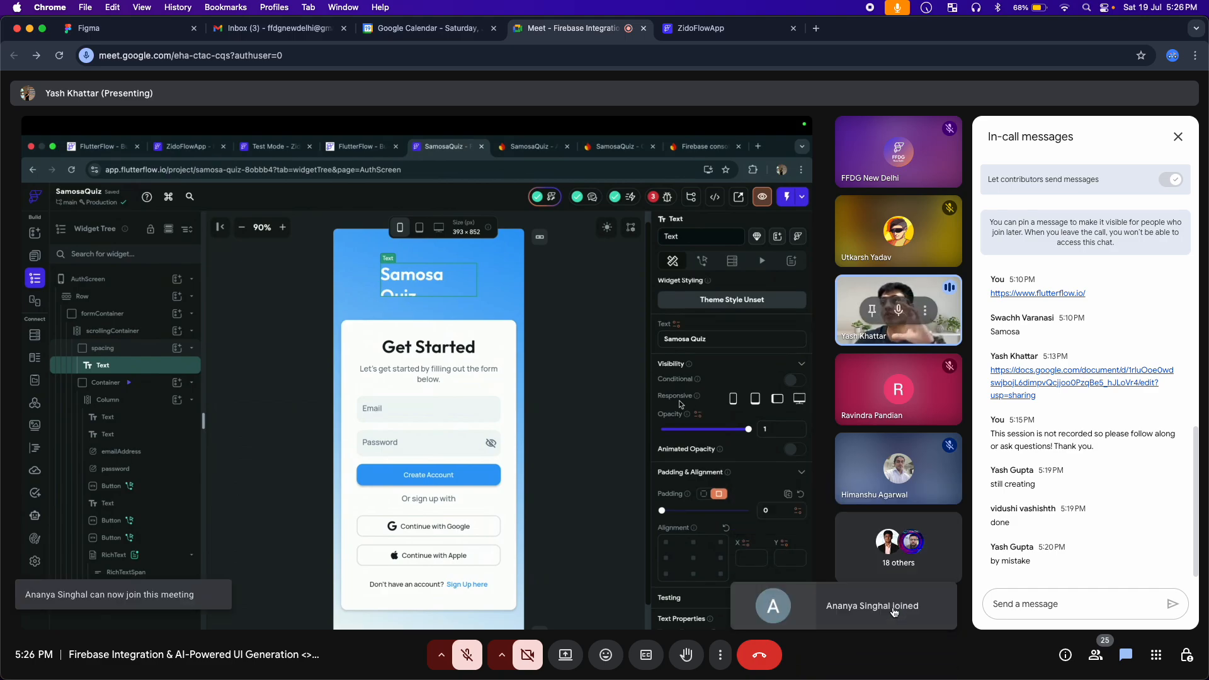
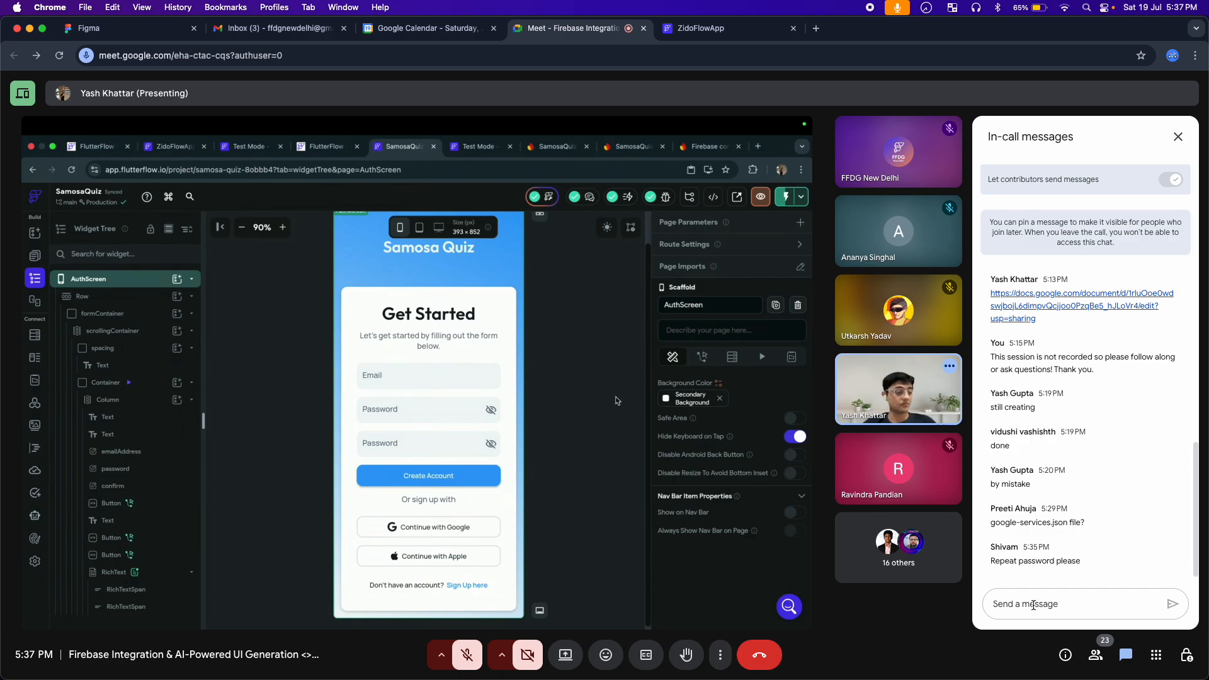
Post "feel free to ask questions" in the in-call chat
type("fee")
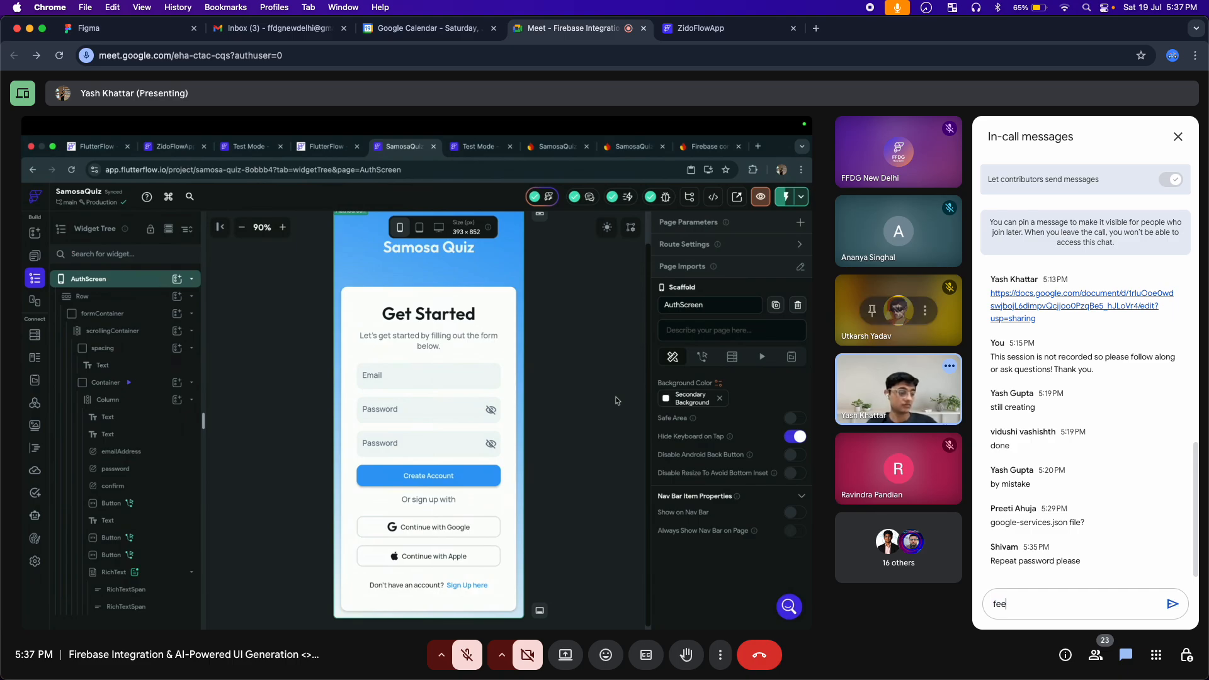
type("l free to a")
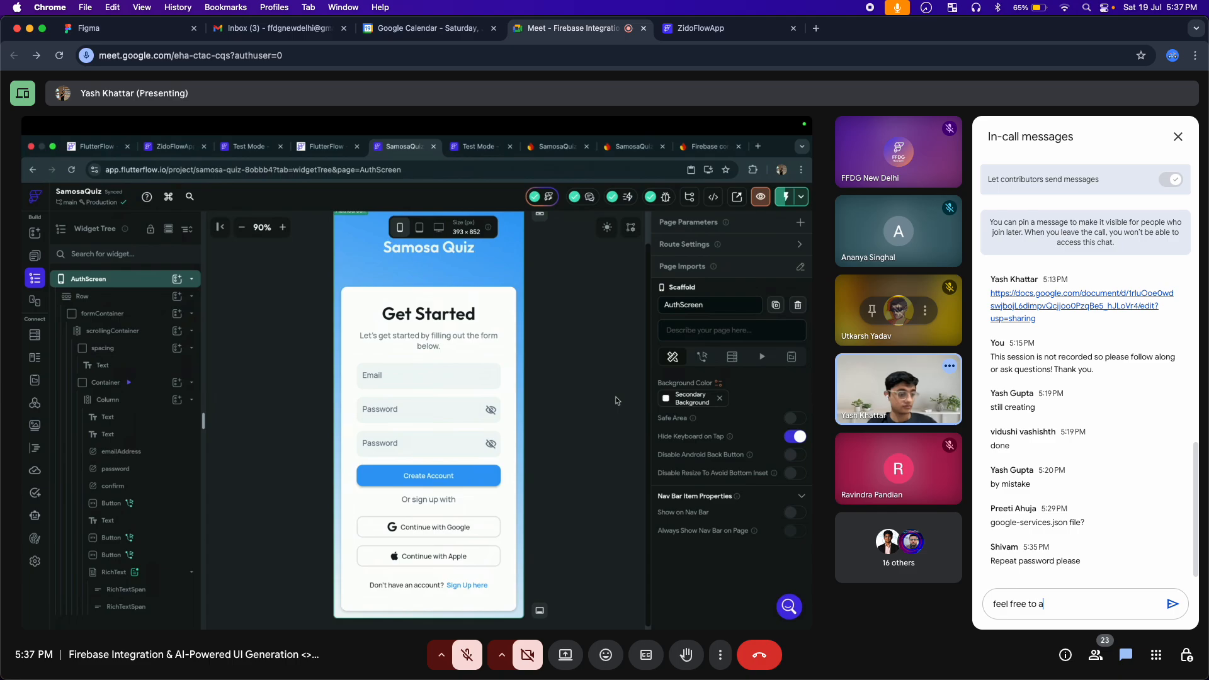
type("sk questions")
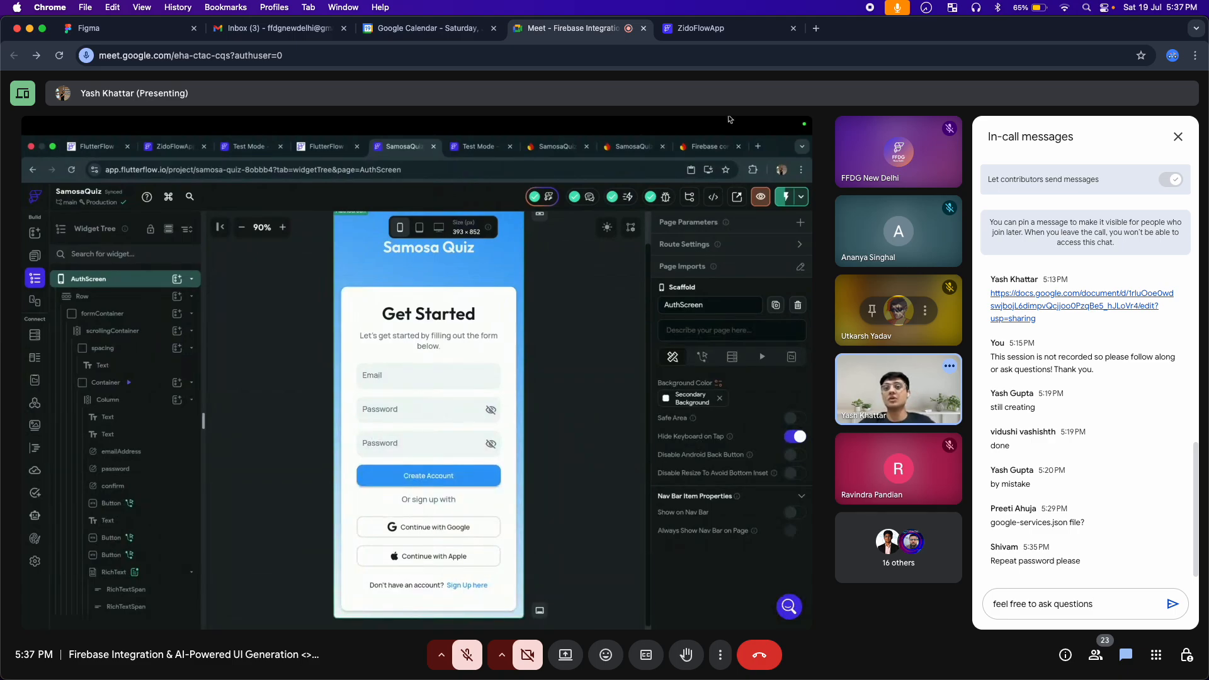
key("Return")
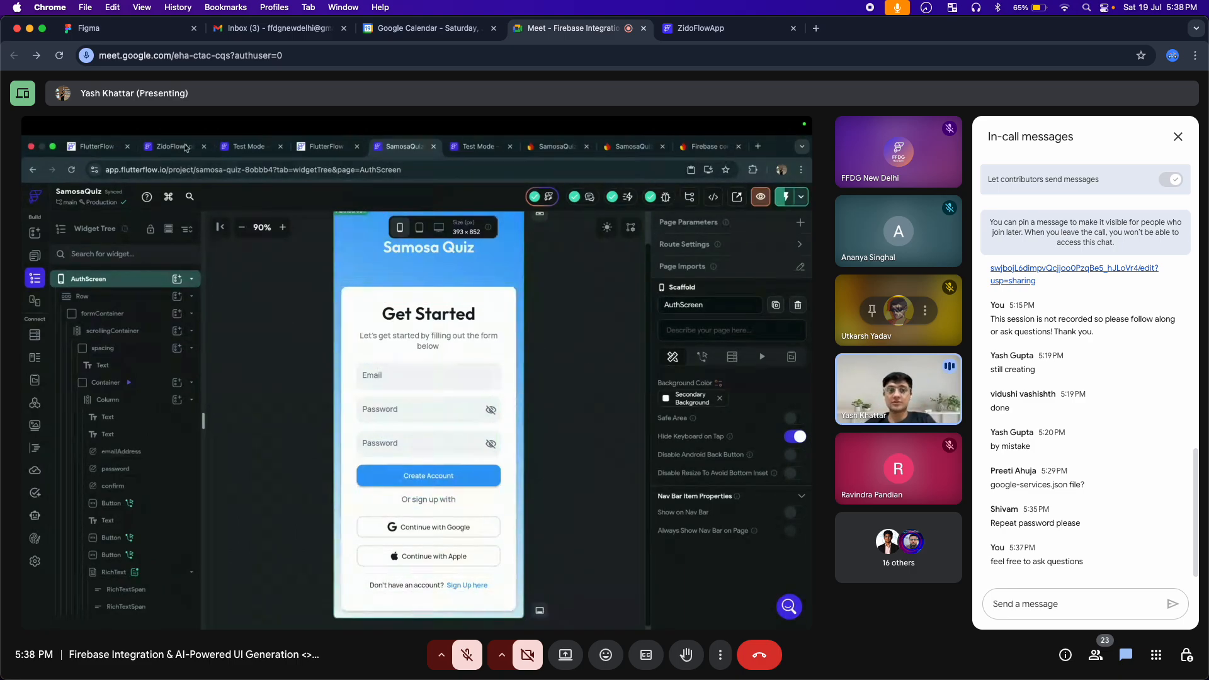
left_click(34, 257)
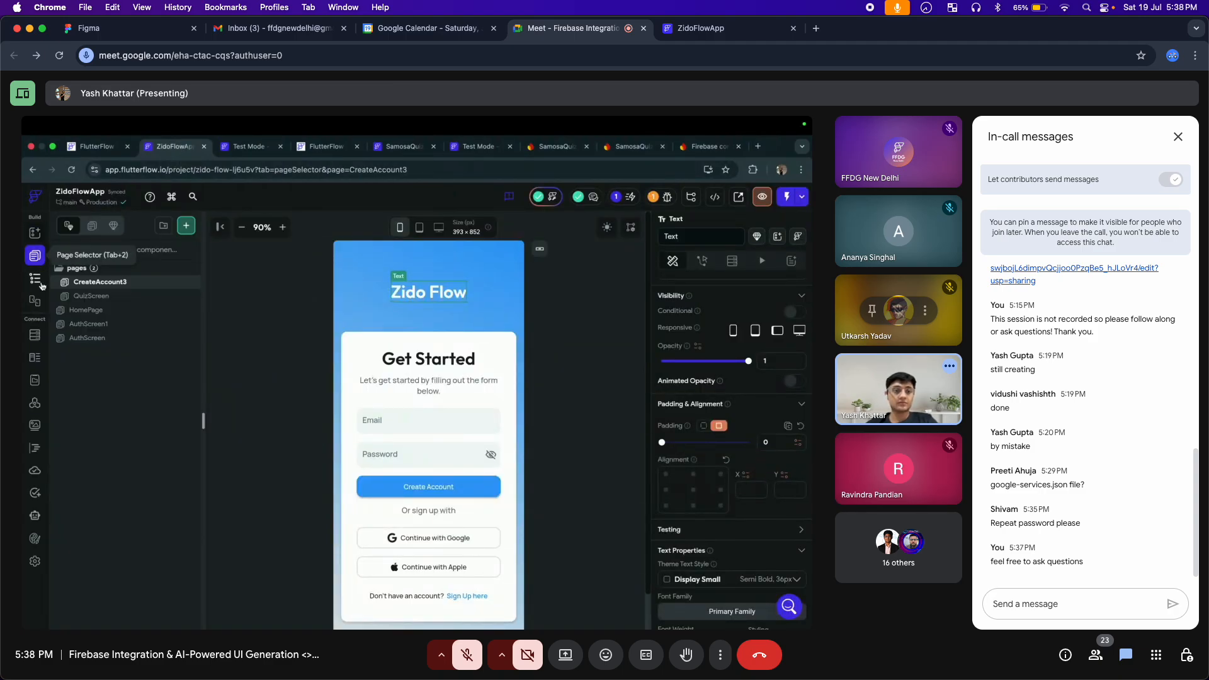
left_click(91, 297)
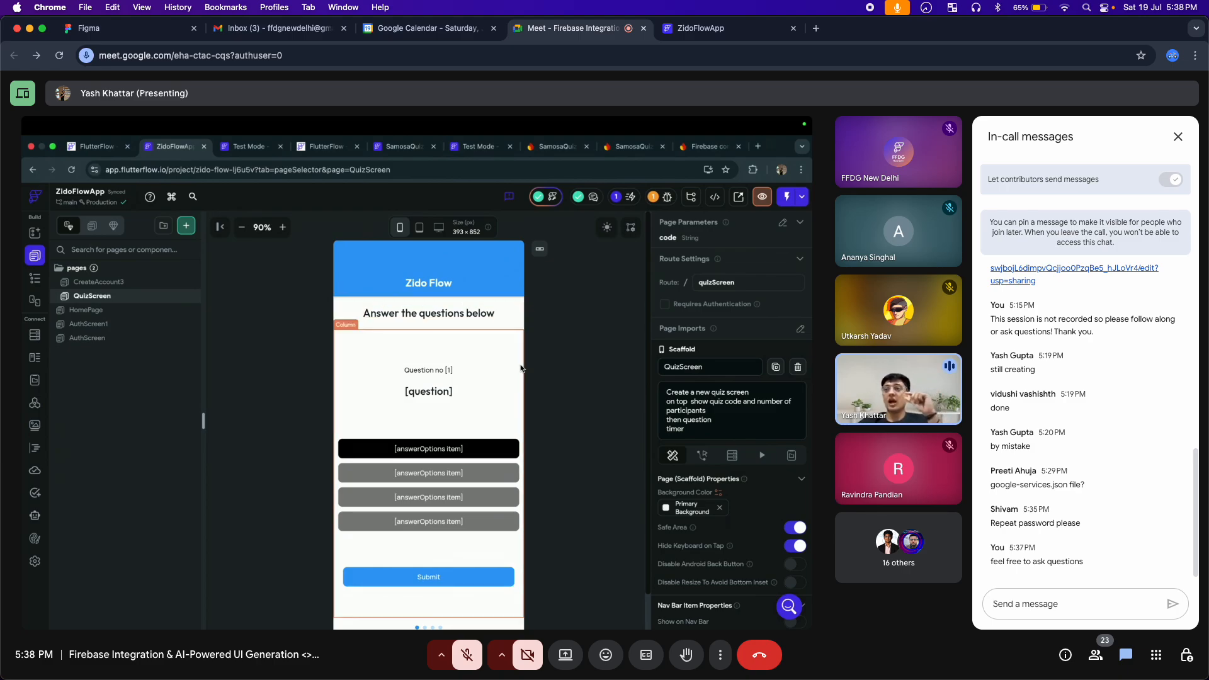
left_click(447, 313)
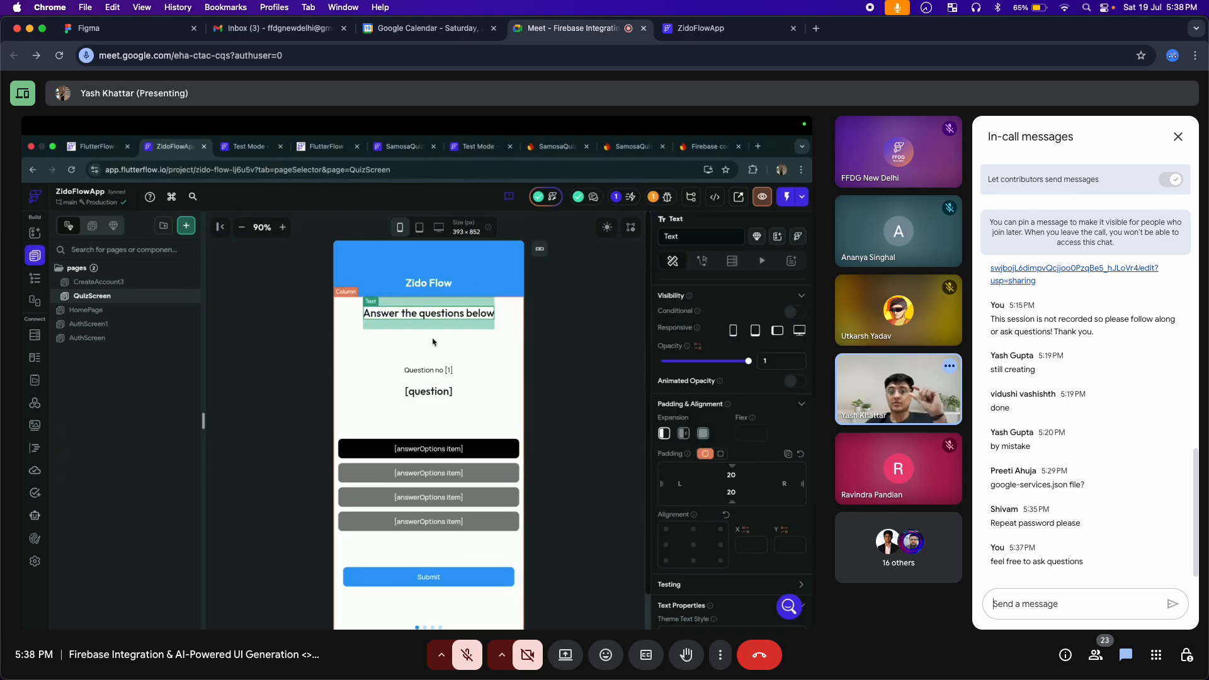
left_click(430, 371)
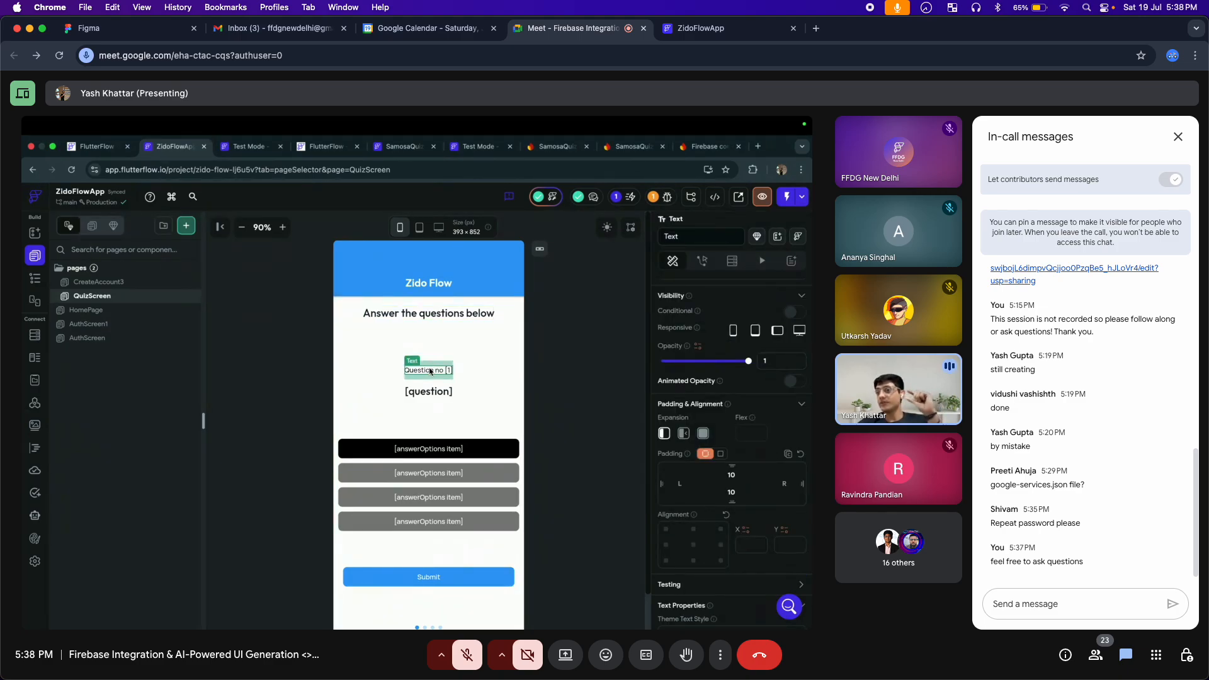
left_click(428, 392)
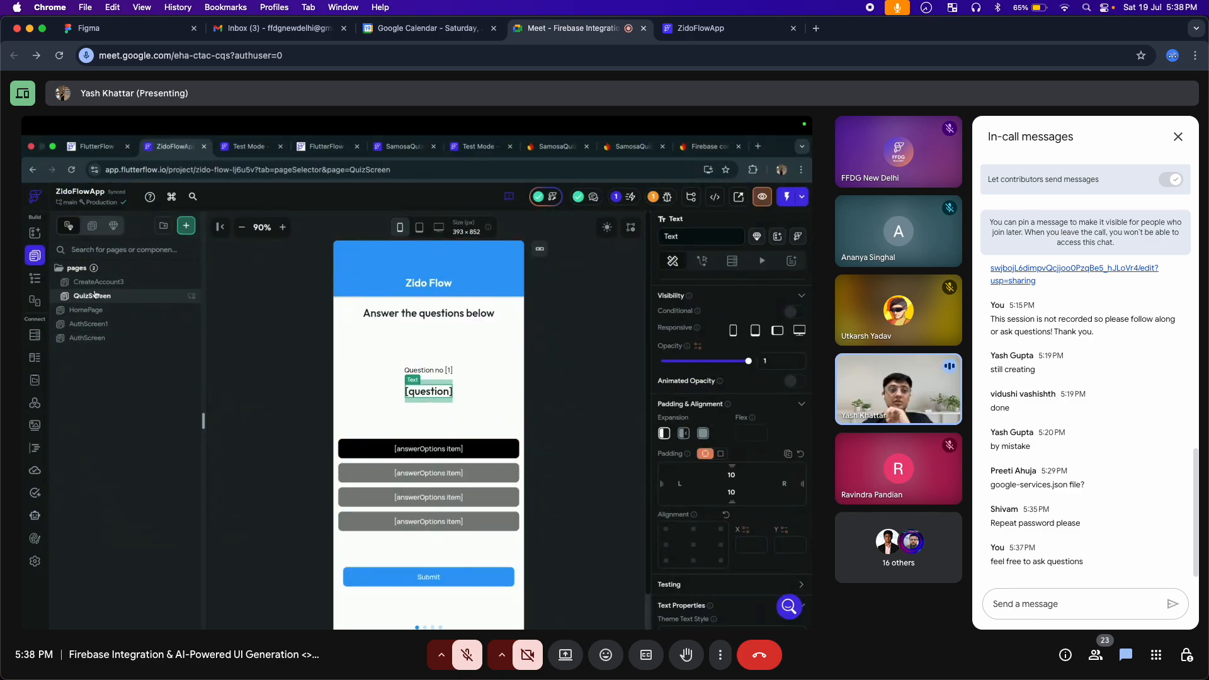
left_click(34, 277)
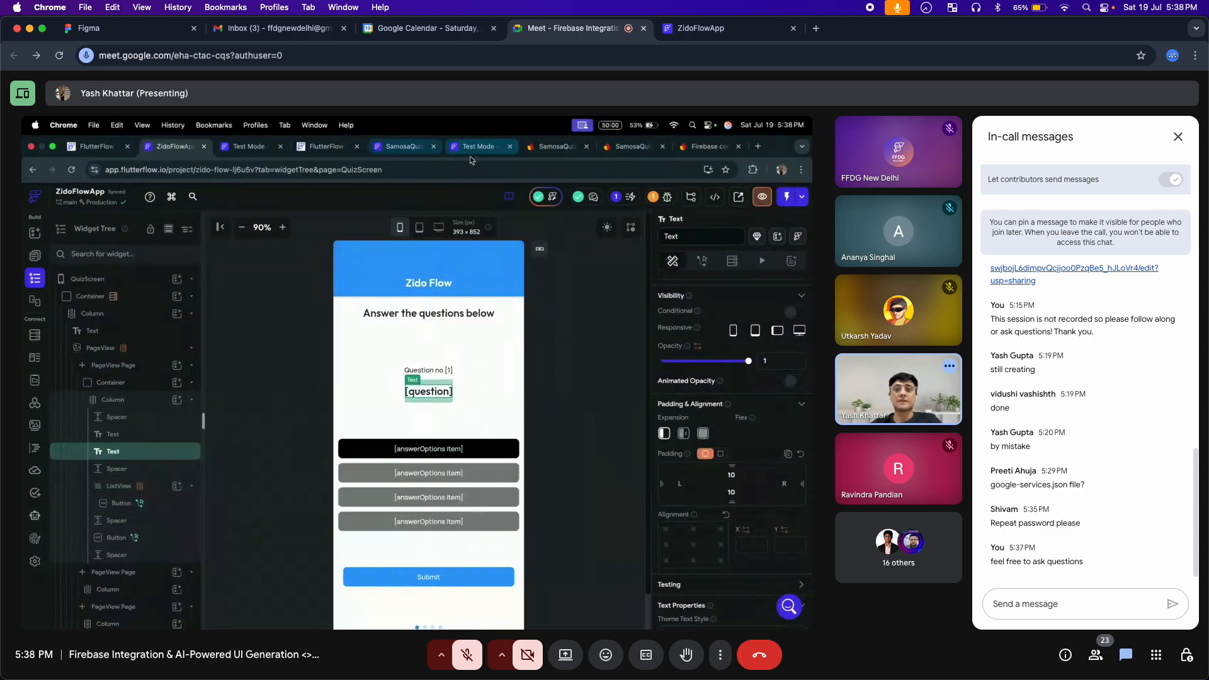
left_click(419, 147)
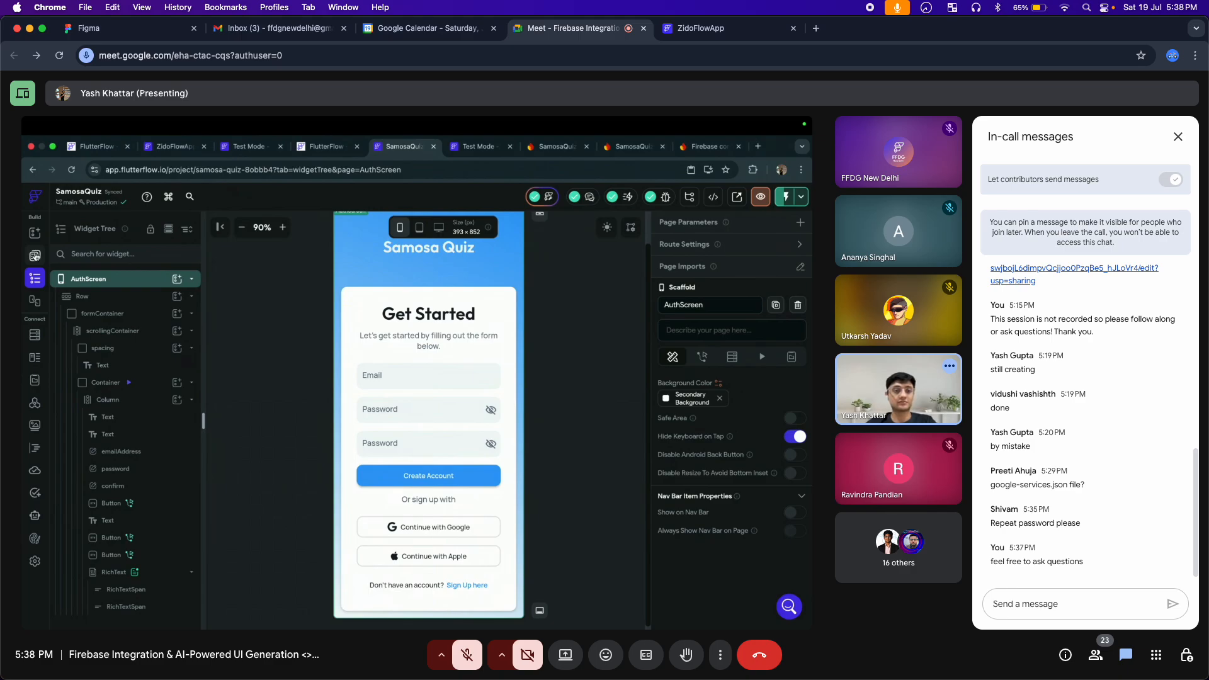
left_click(34, 256)
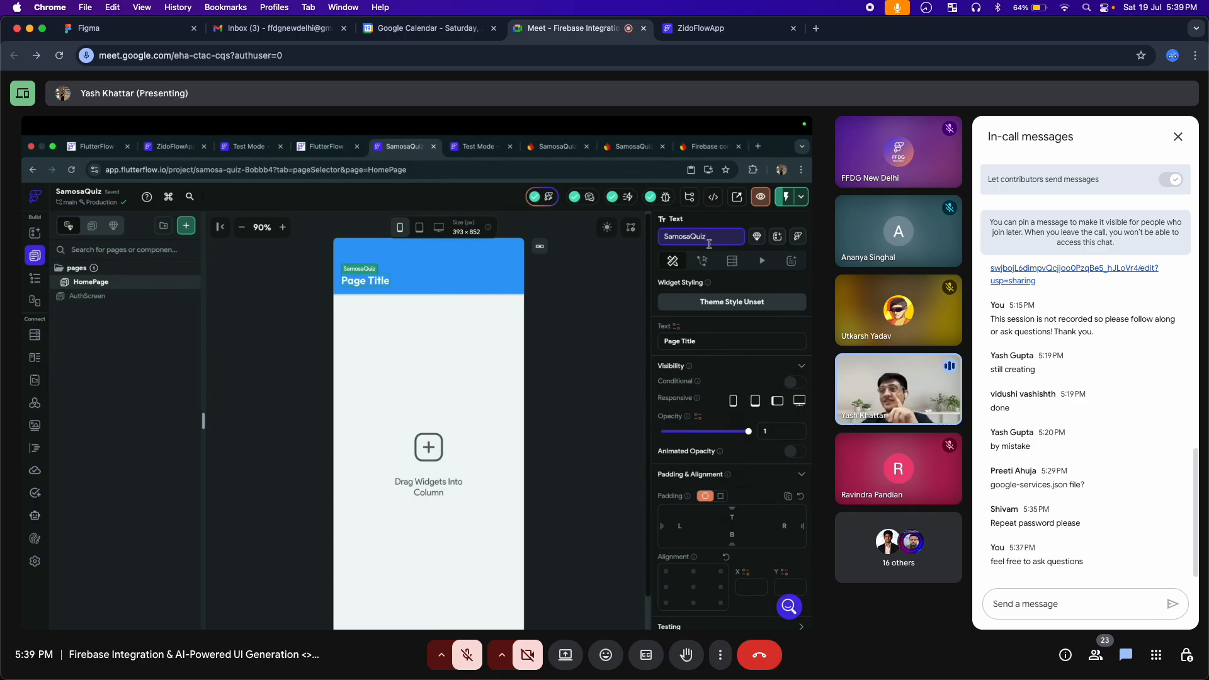
Send an emoji reaction to the presenter in the call
left_click(616, 648)
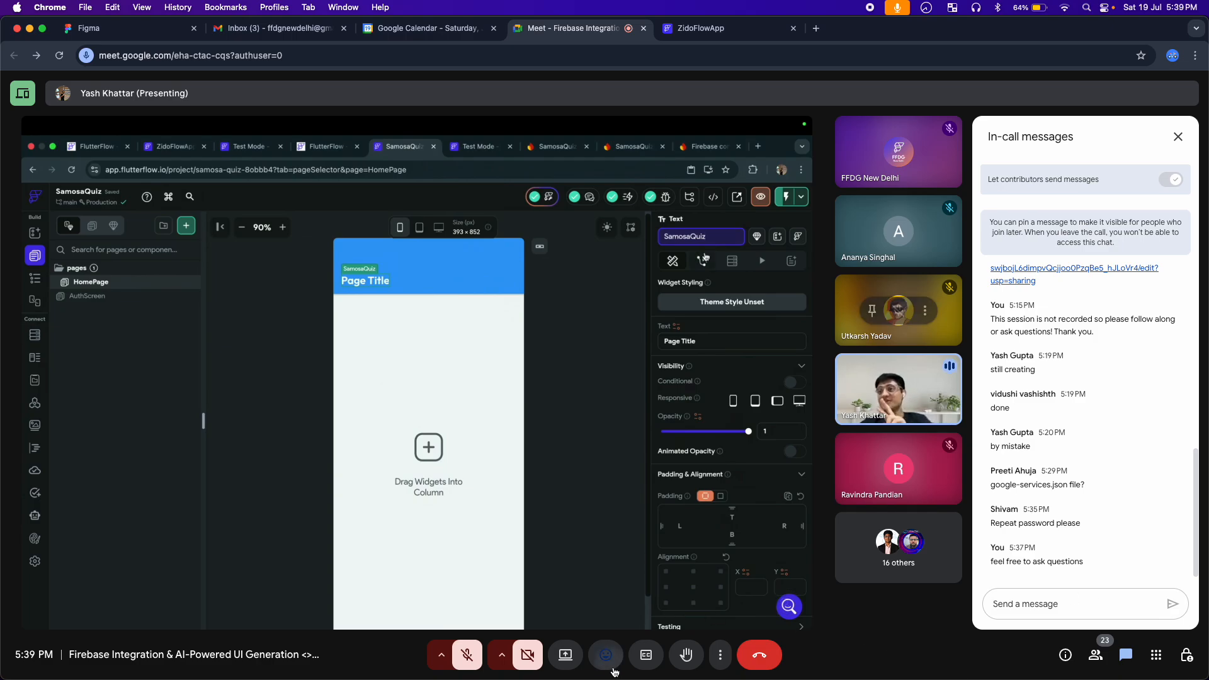
left_click(604, 618)
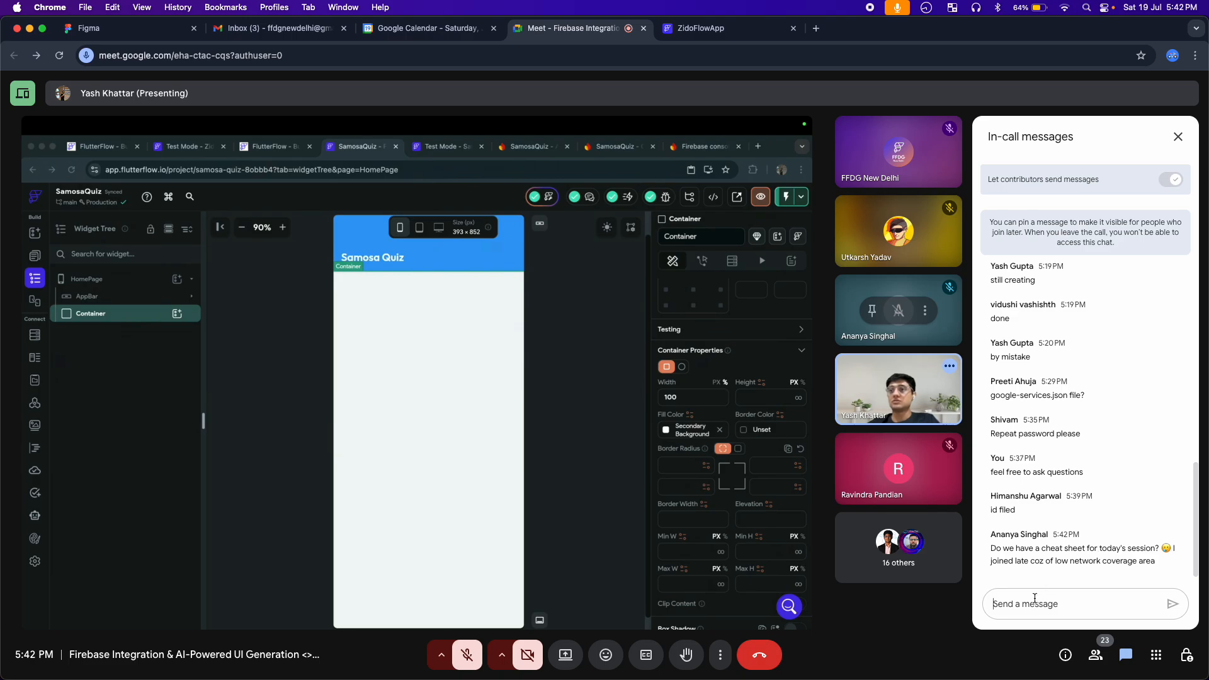
Post a chat message reading "low network coverage", the late-joining participant's first name, and "is back"
type("low n")
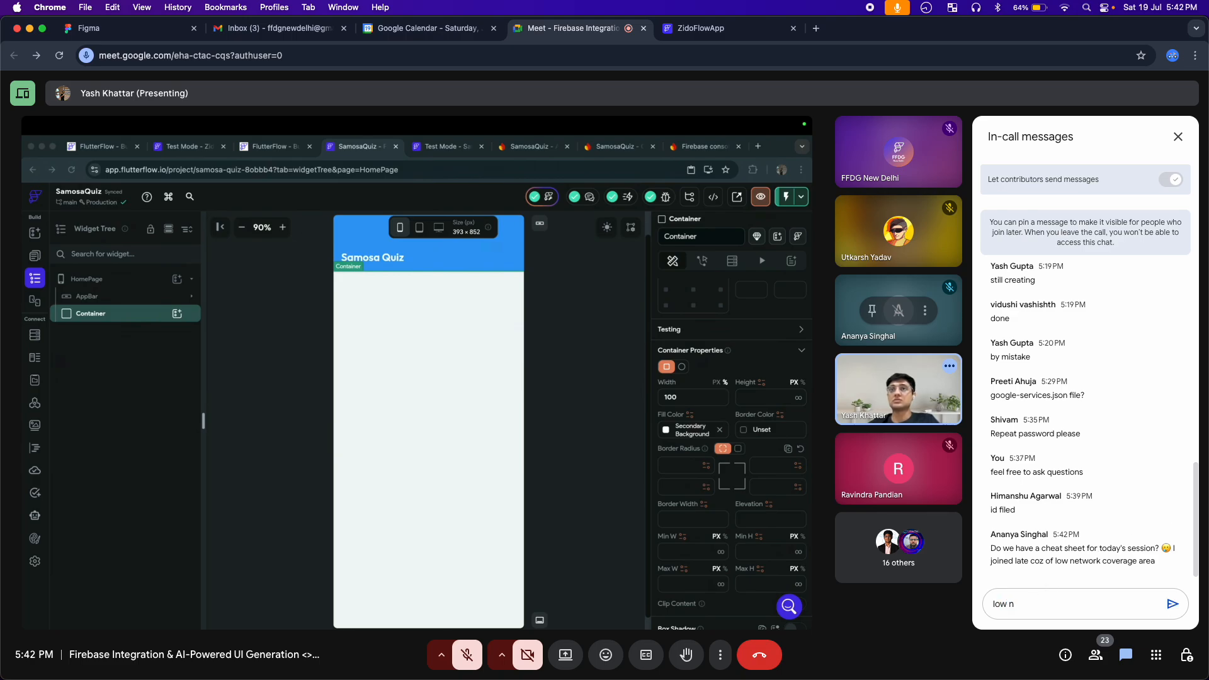
type("etwork")
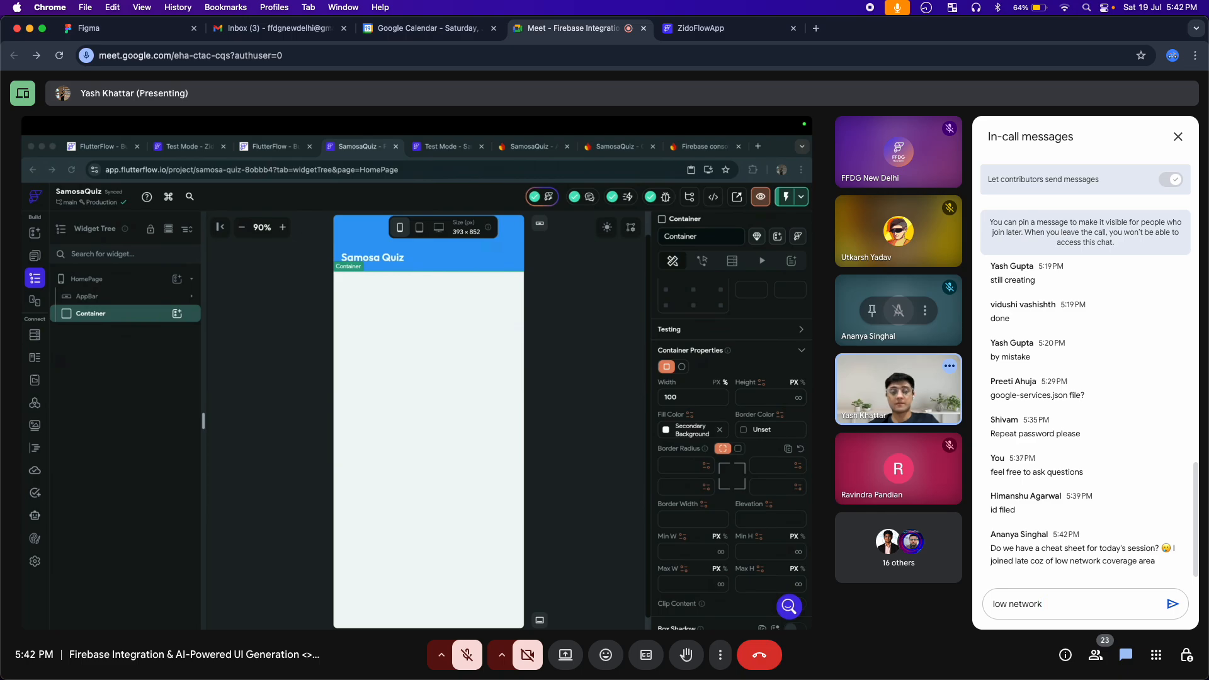
type(" cove")
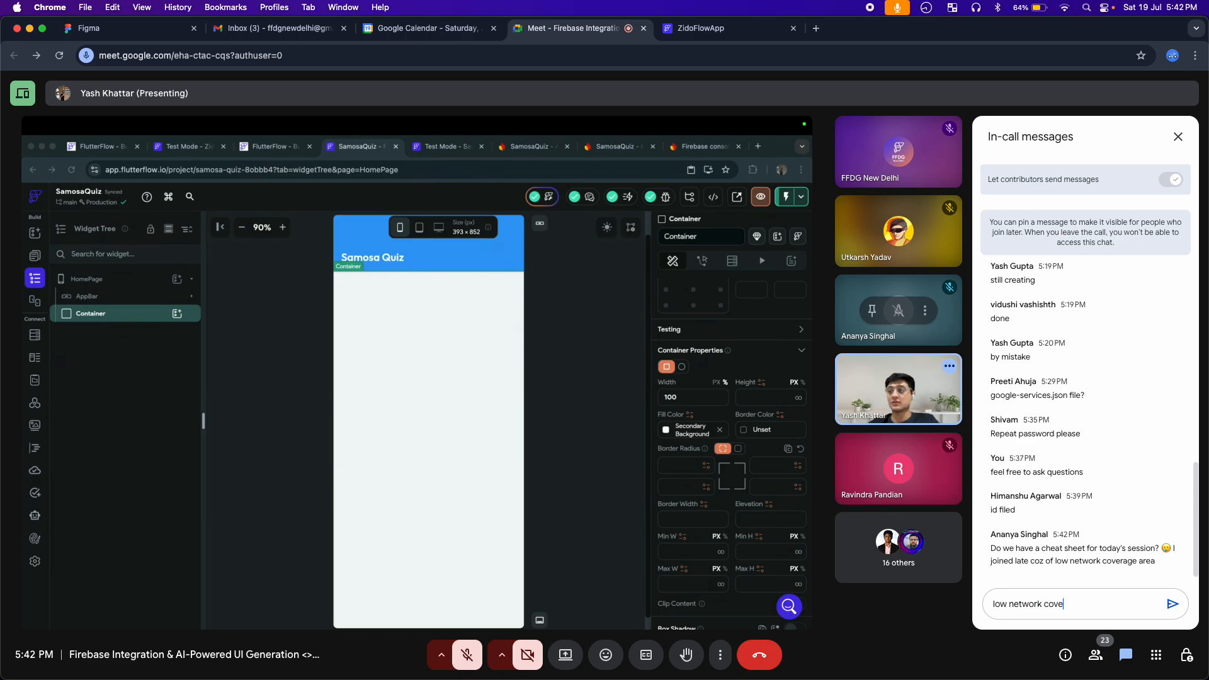
type("rage Ana")
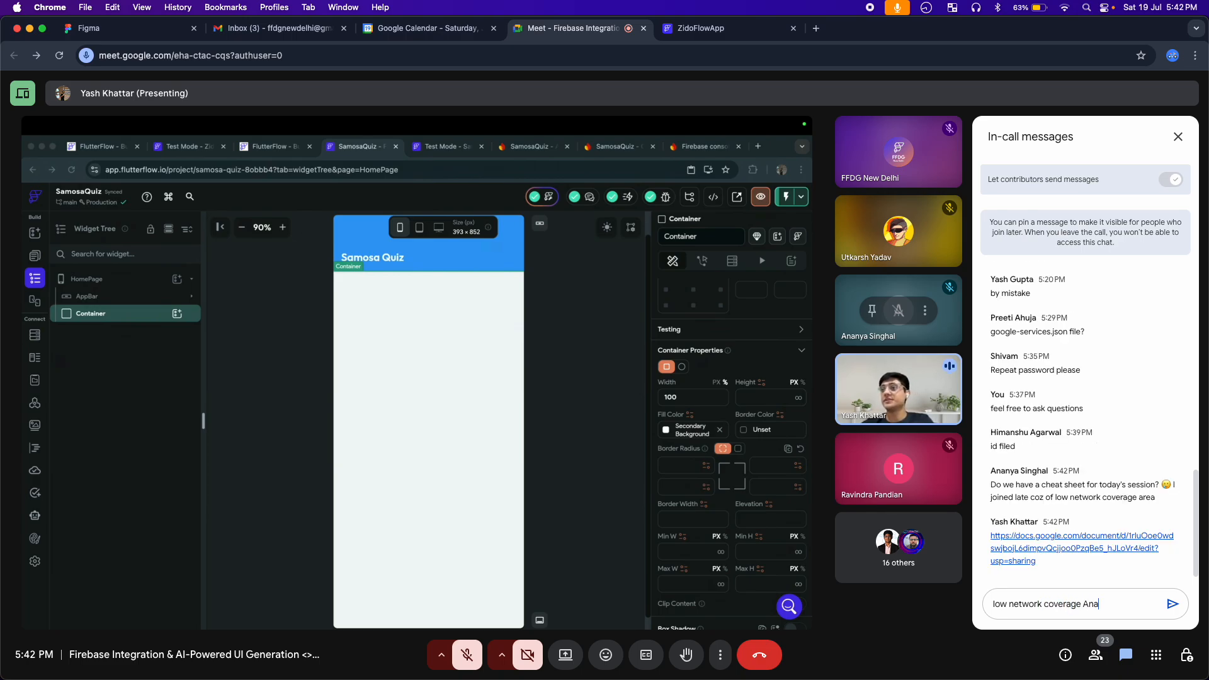
type("nya is back")
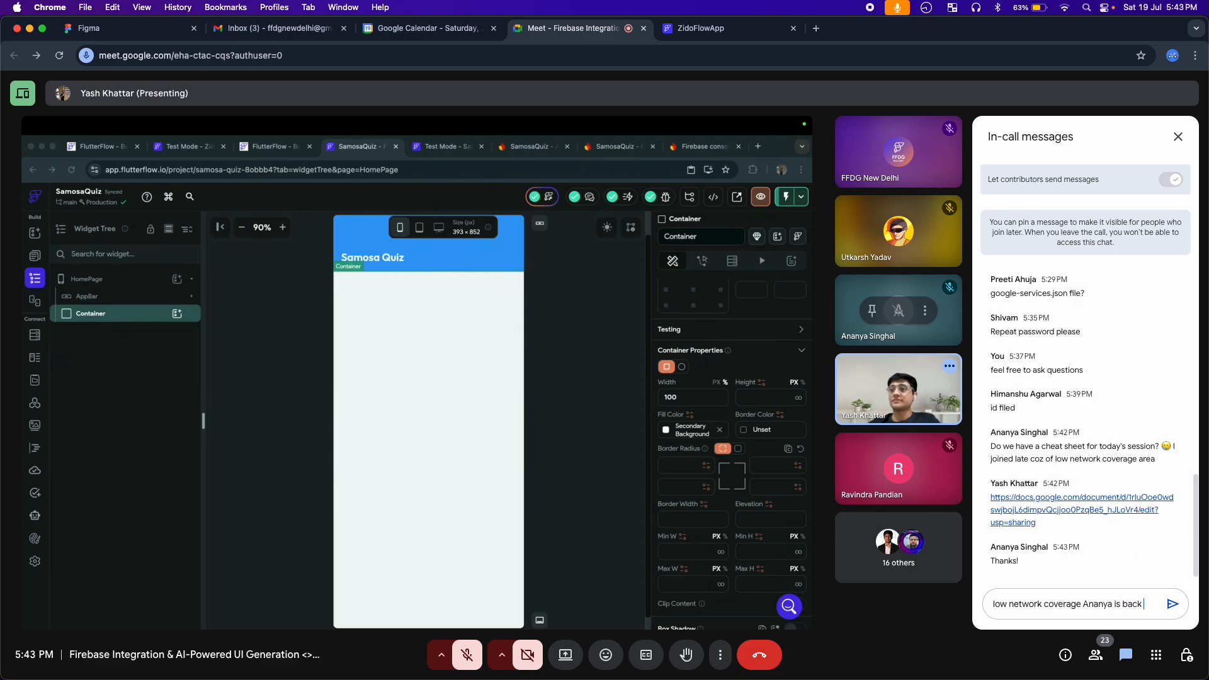
key("Return")
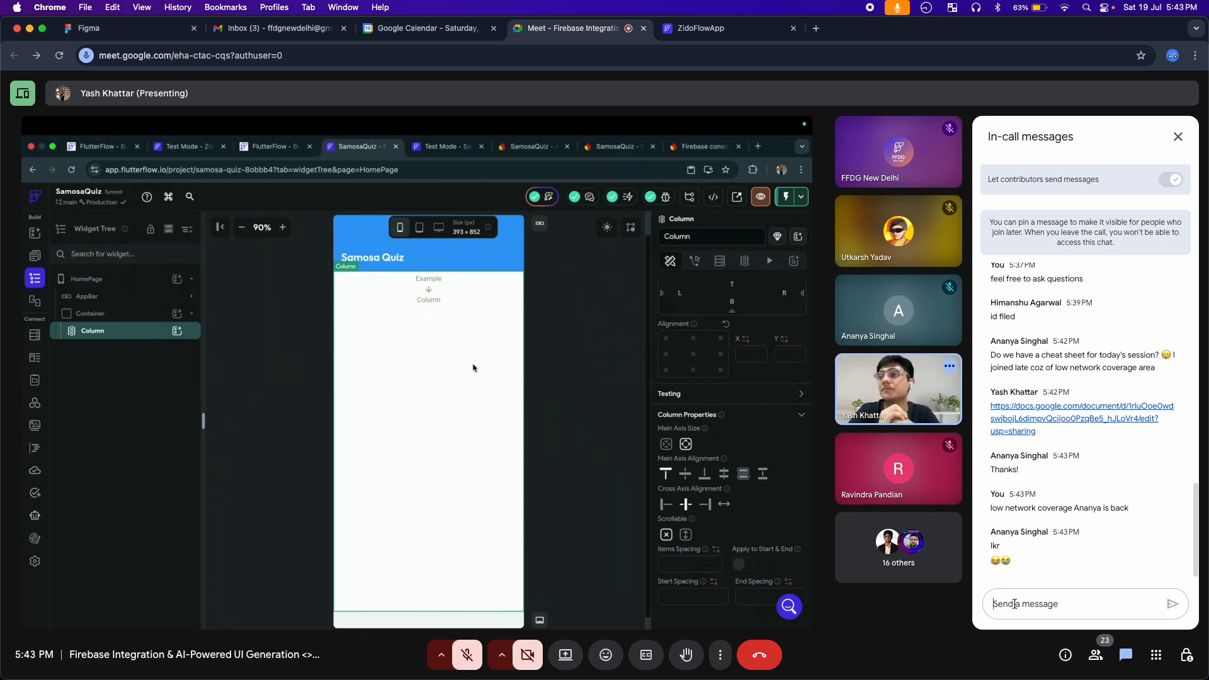
Post "UI banane ke liye lol" in the in-call chat
left_click(1015, 603)
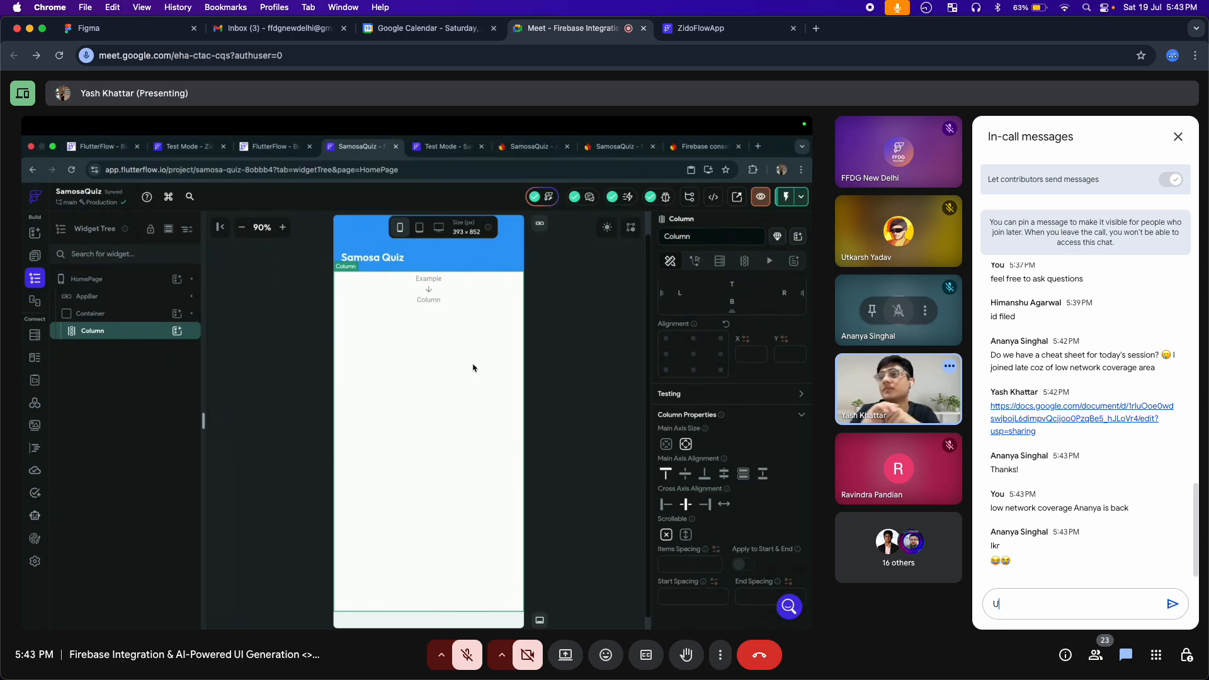
type("UI banane ke liye ")
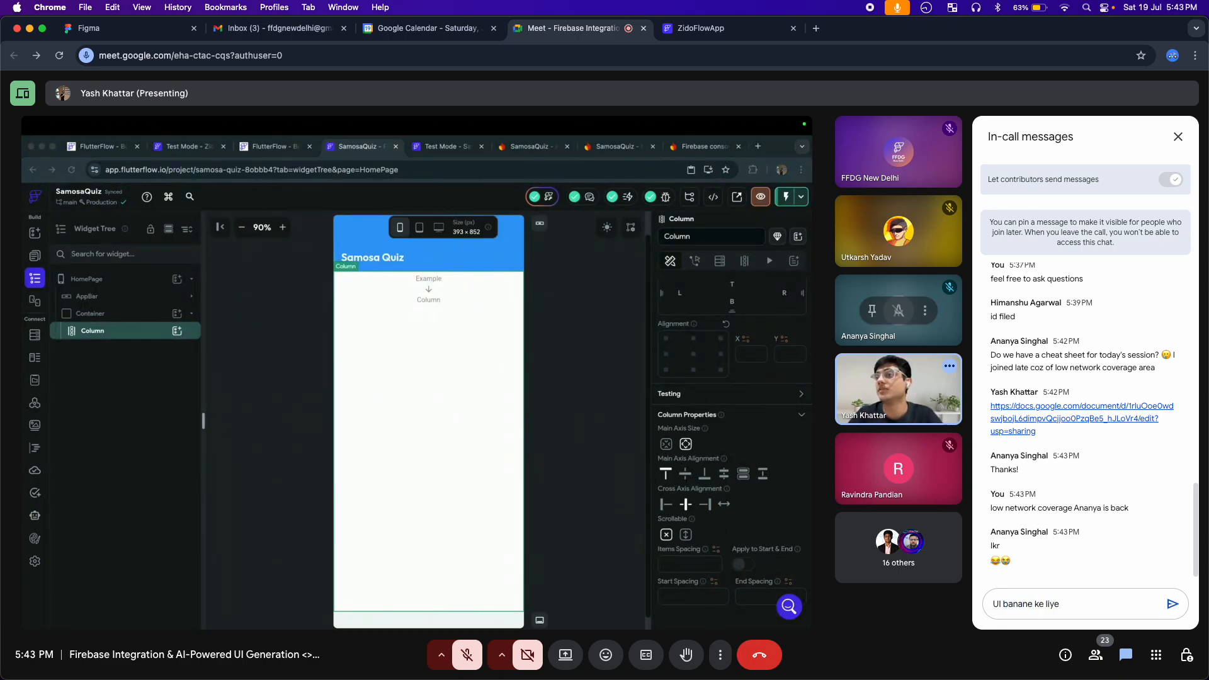
type("lol")
key("Return")
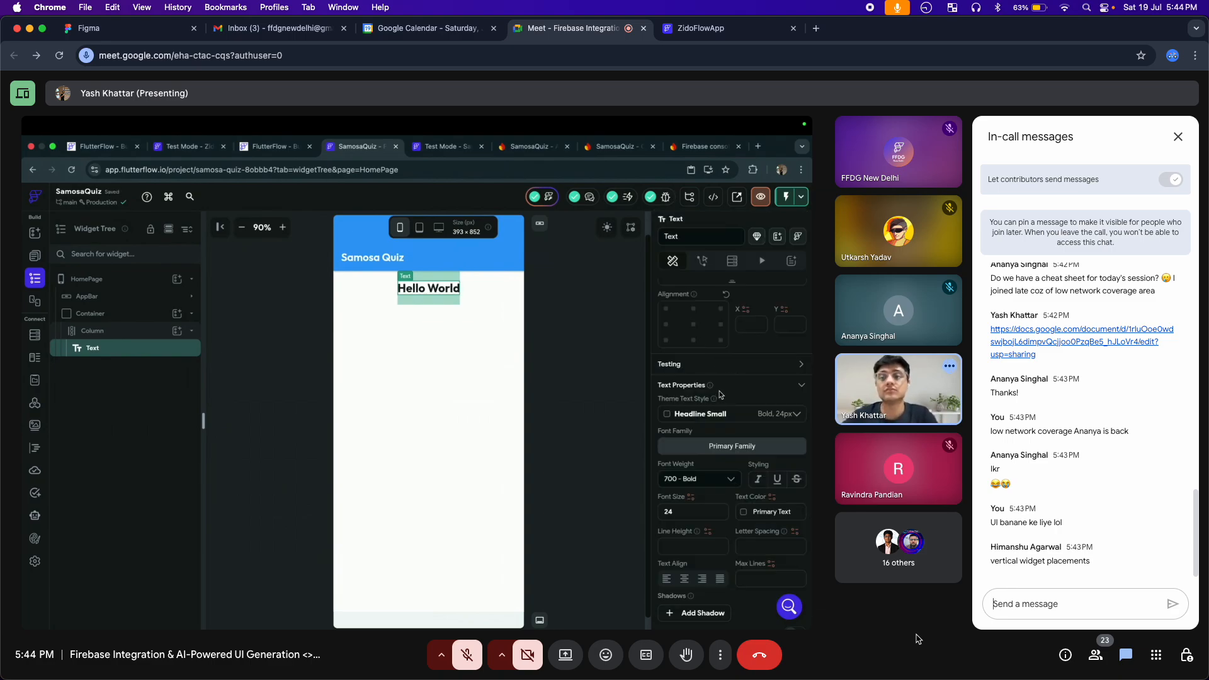
Post "are we getting samosa at the end bcoz it's a samosa quiz" with a laughing-with-tears emoji in the in-call chat
type("ar")
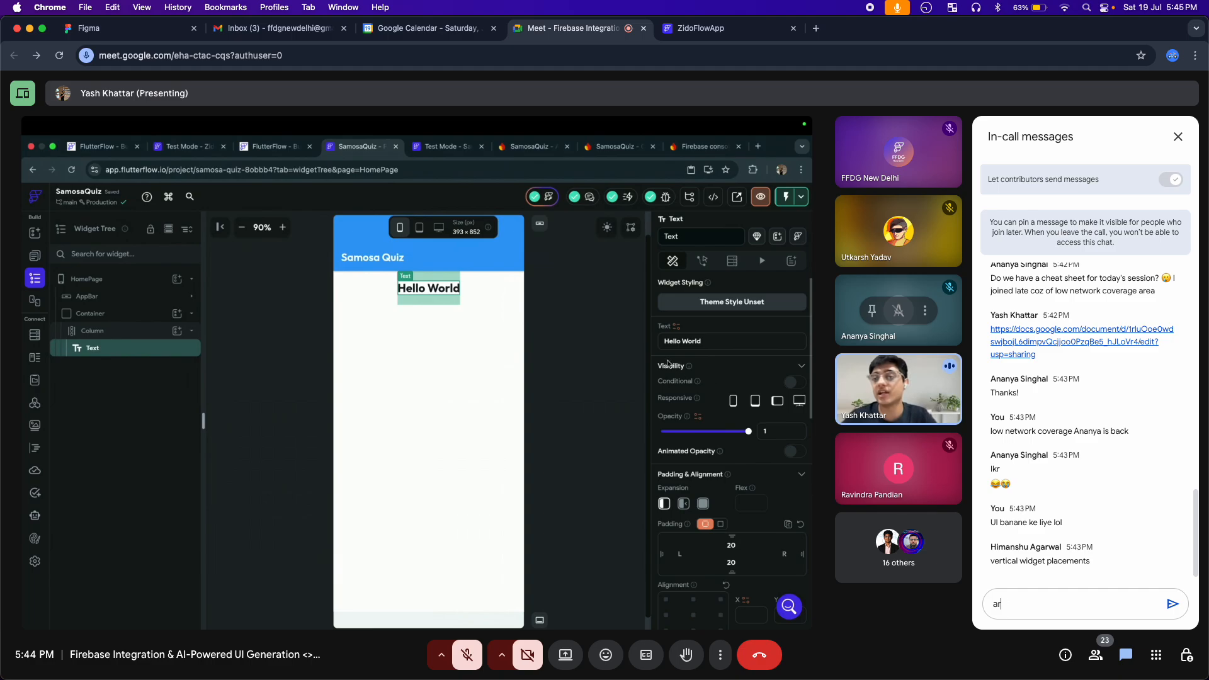
type("e we gettin")
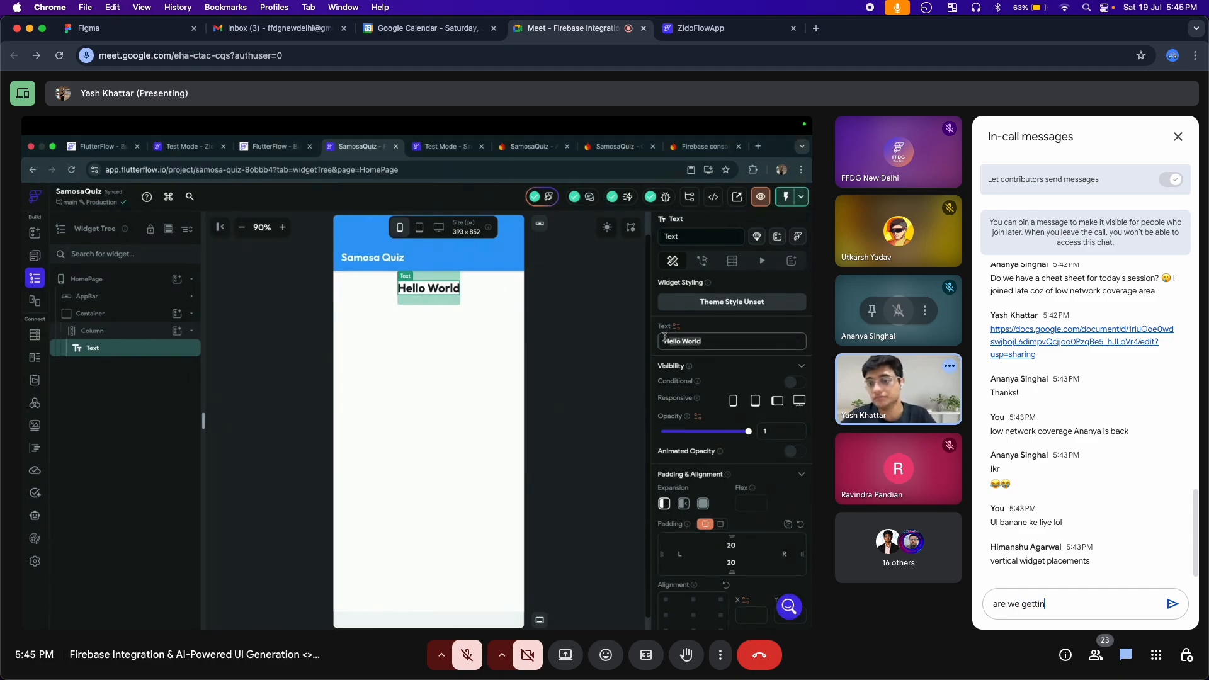
type("g sam")
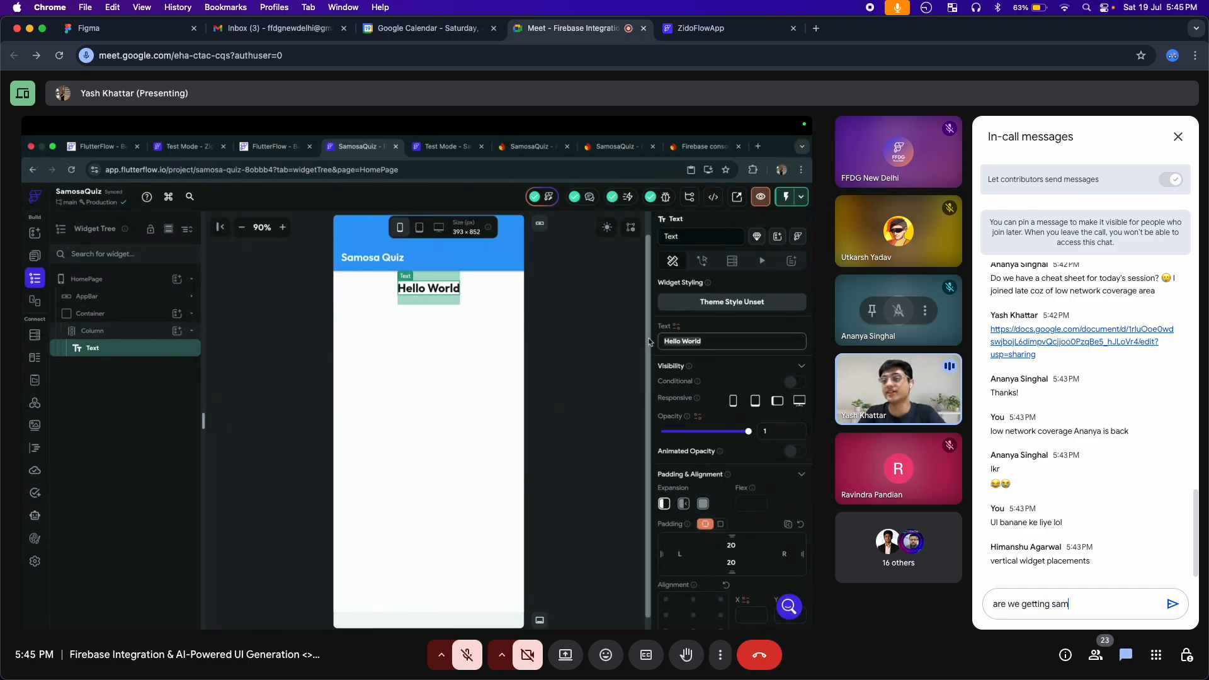
type("osa at the end")
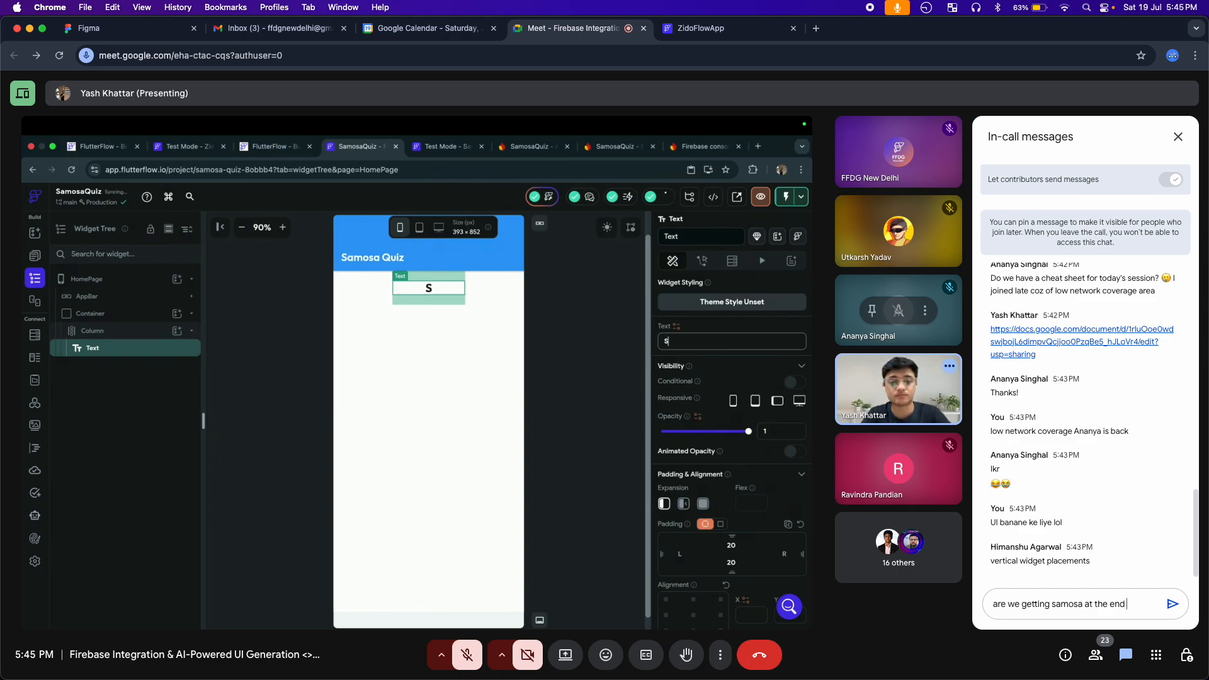
type(" bcoz it")
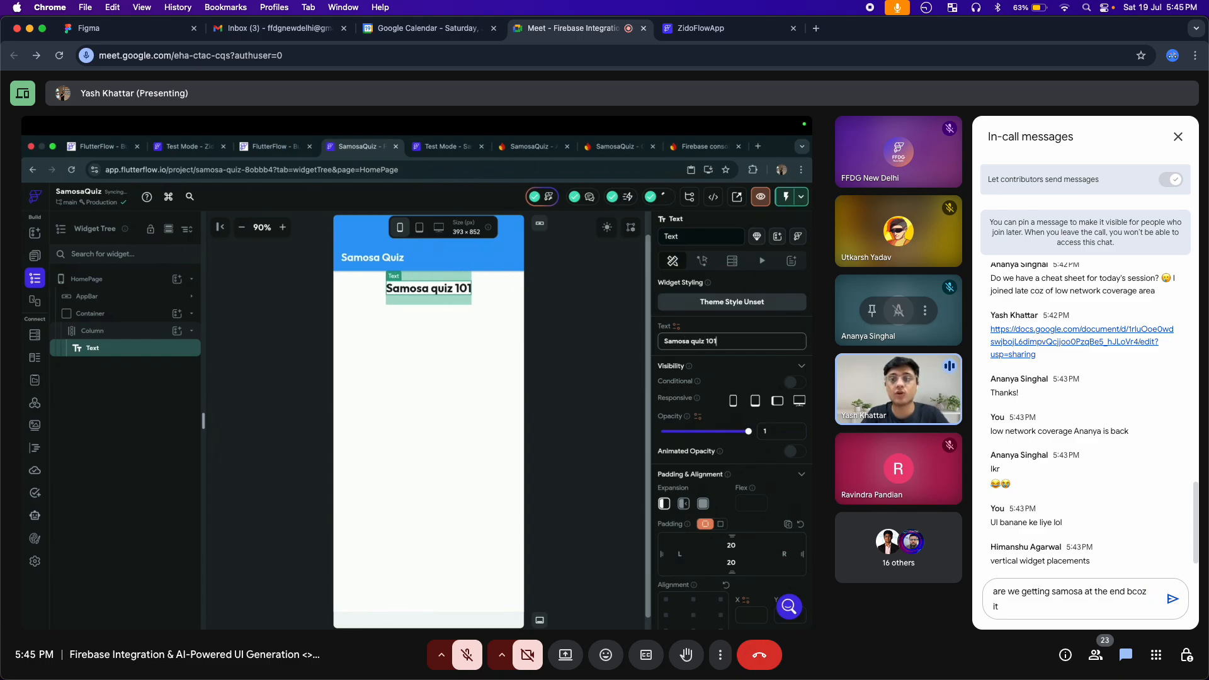
type("'s a sam")
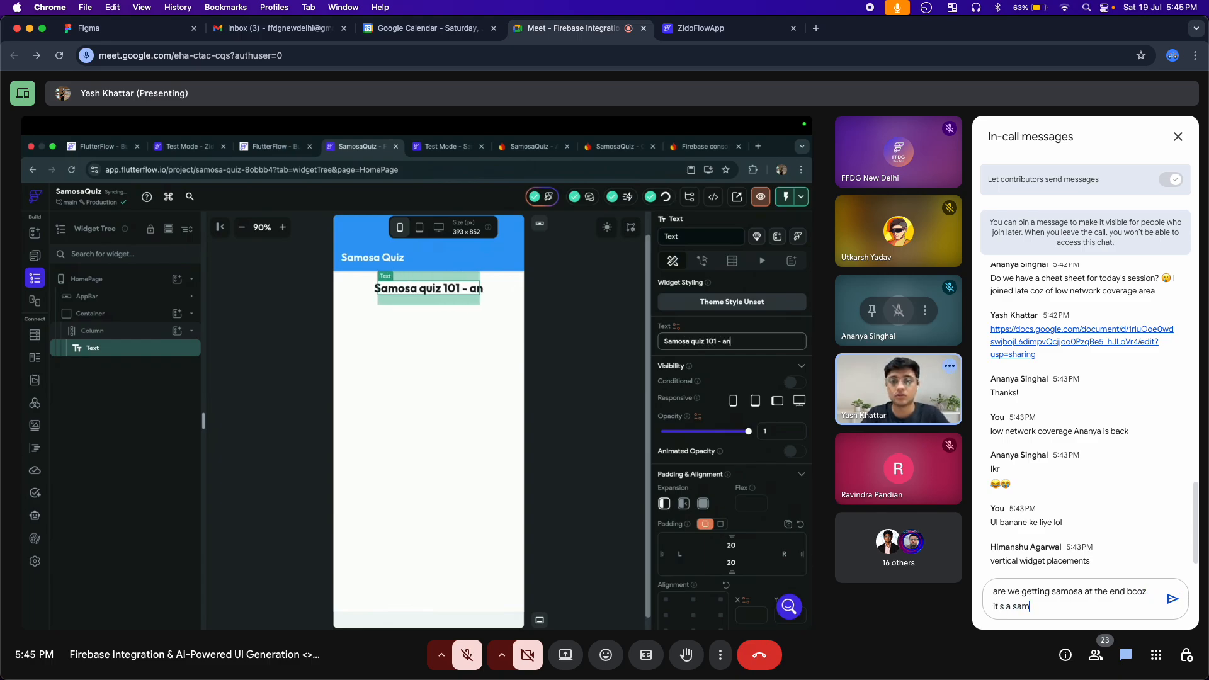
type("osa quiz")
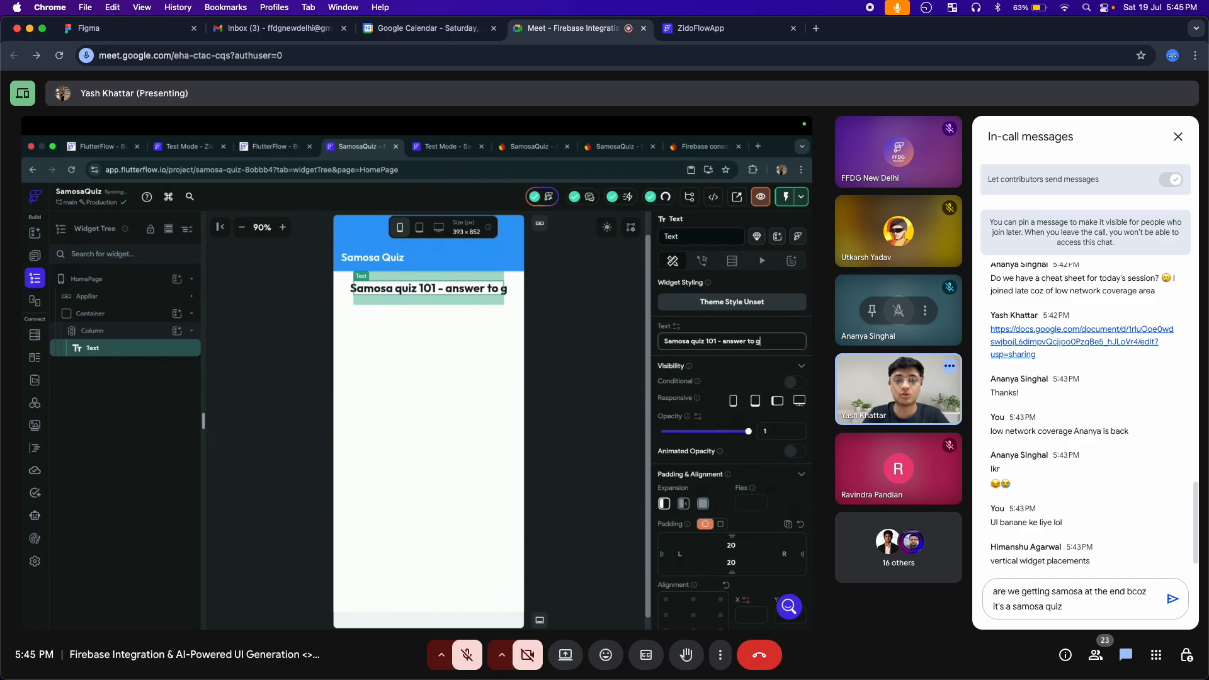
key("ctrl+super+space")
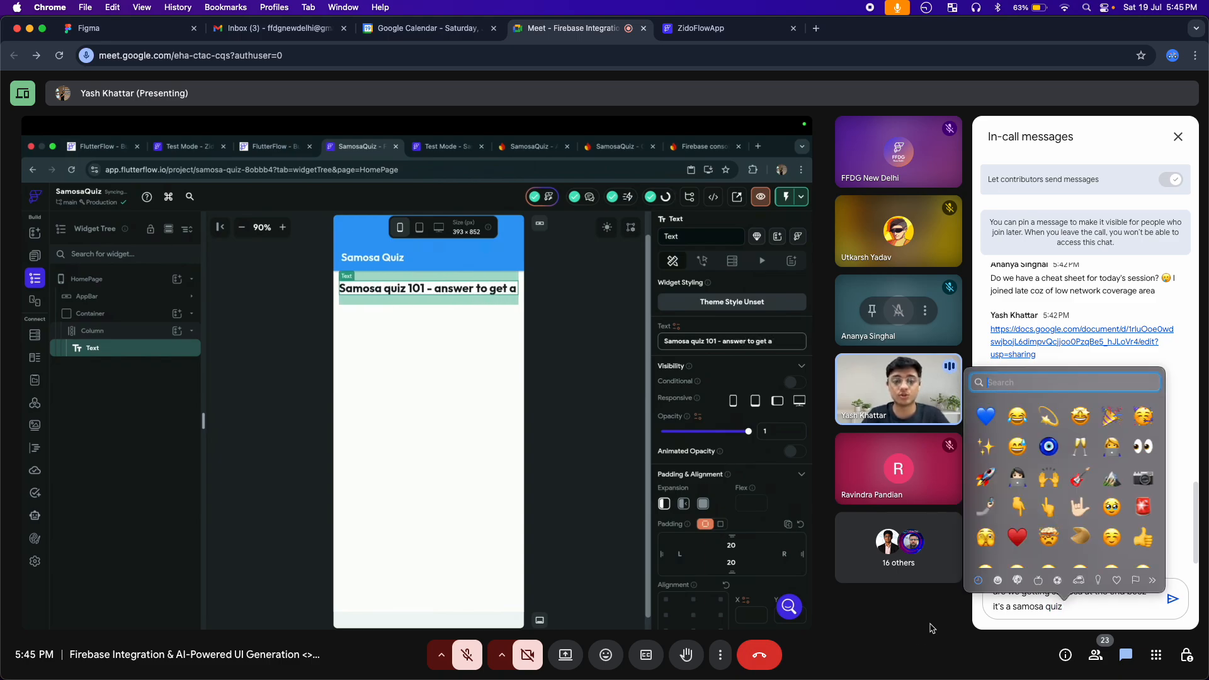
left_click(1017, 446)
left_click(1173, 598)
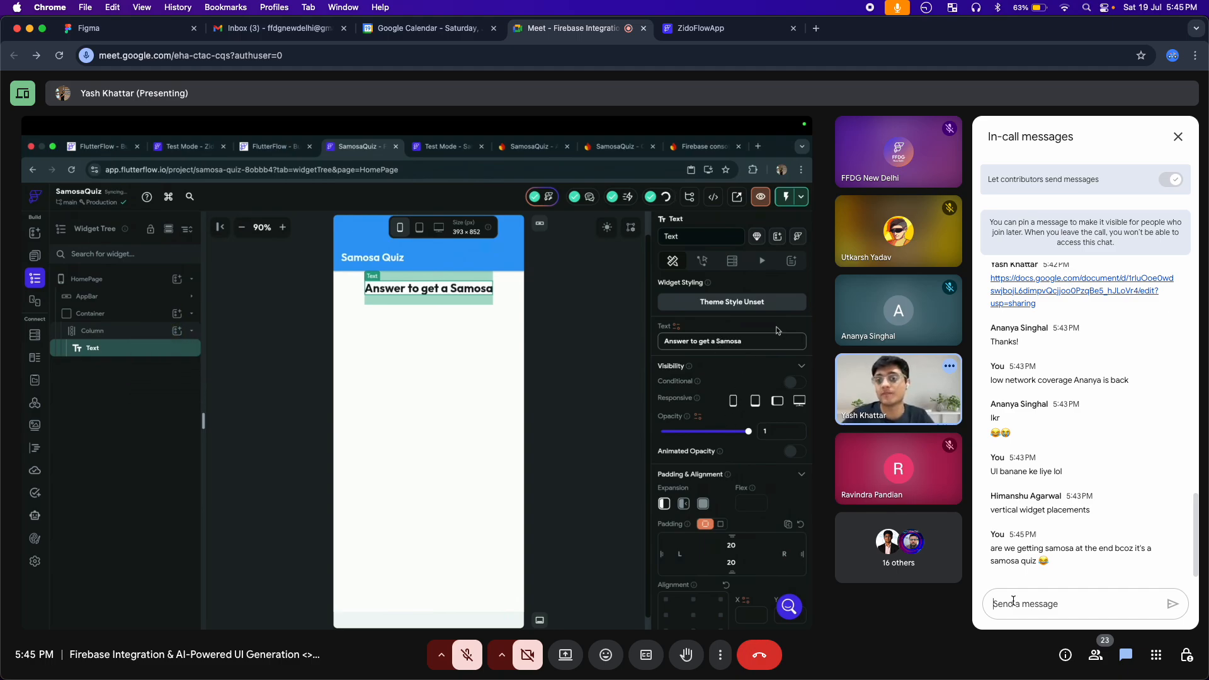
Draft the in-call chat message "the person who suggested the name is going to sponsor" and open the emoji picker
type("the pe")
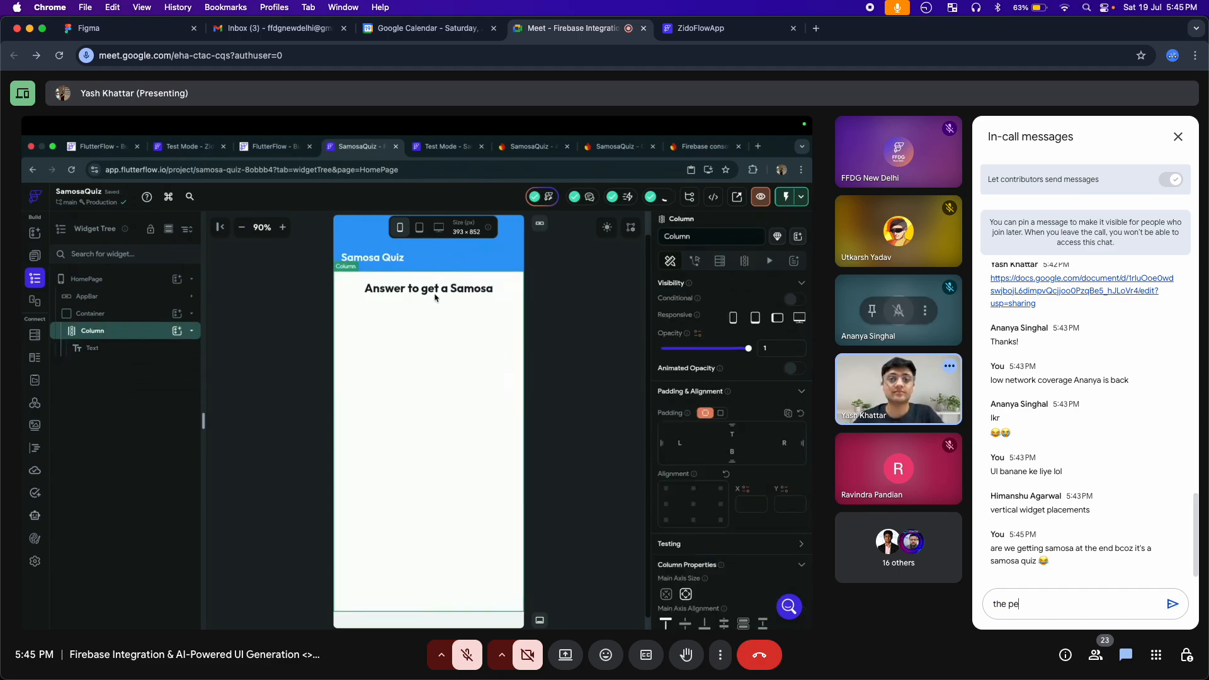
type("rson ")
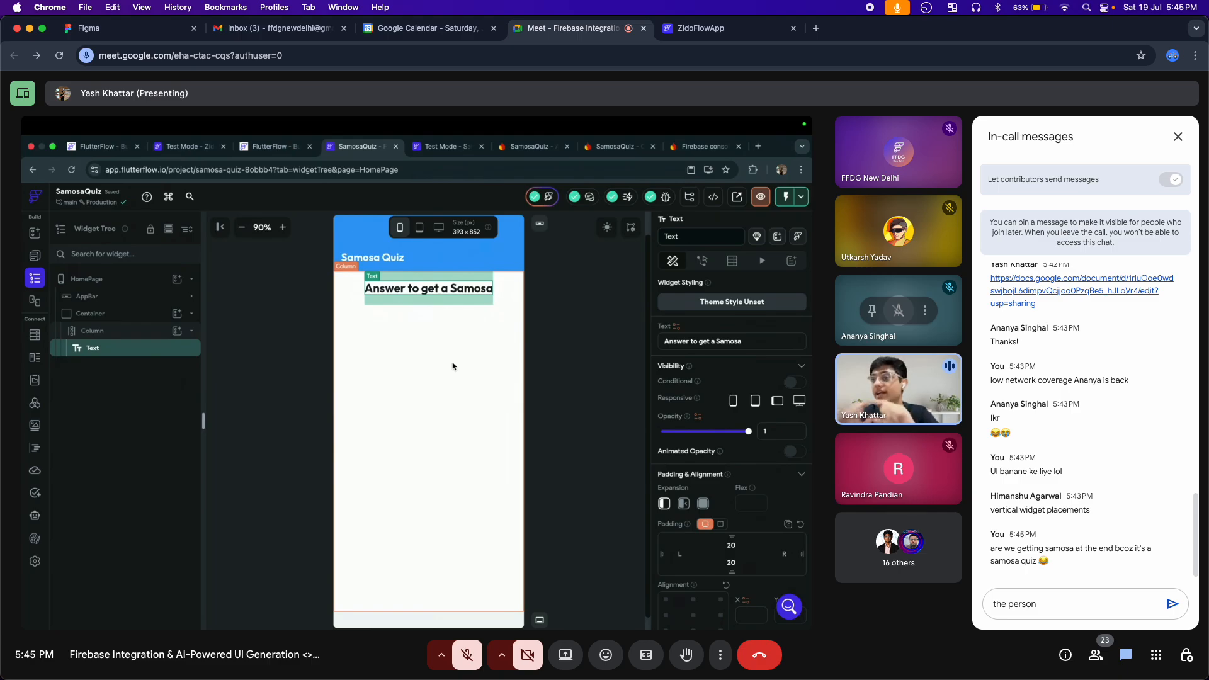
type("who sug")
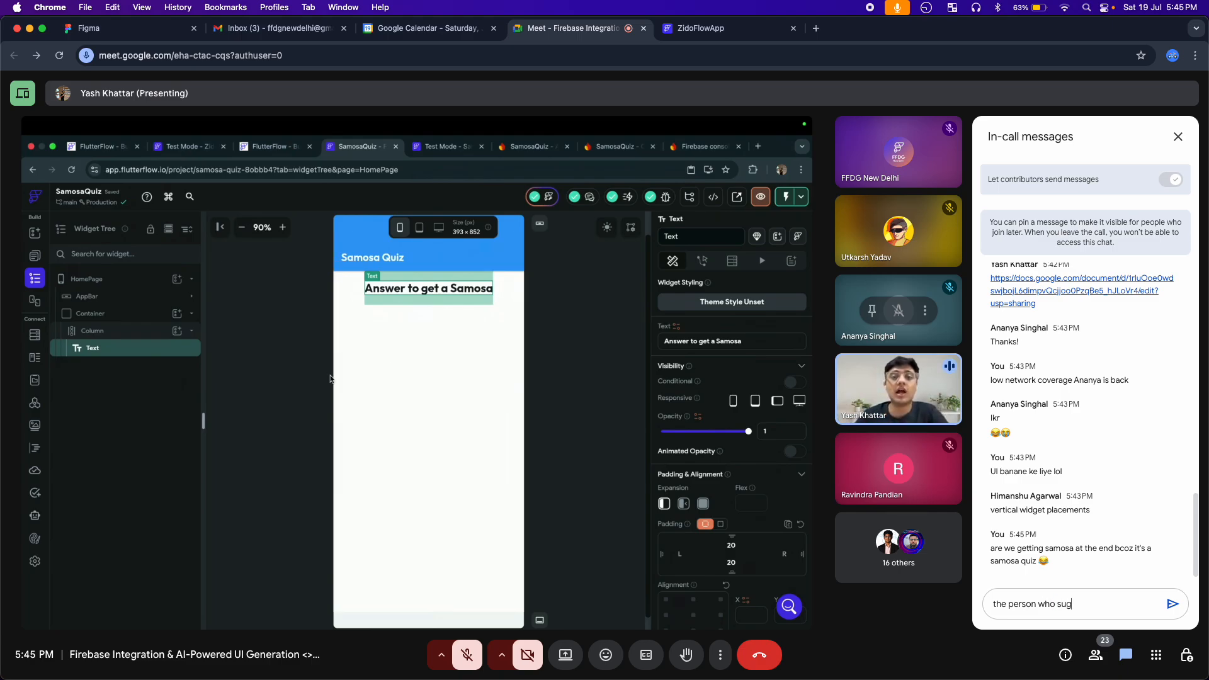
type("ested the name")
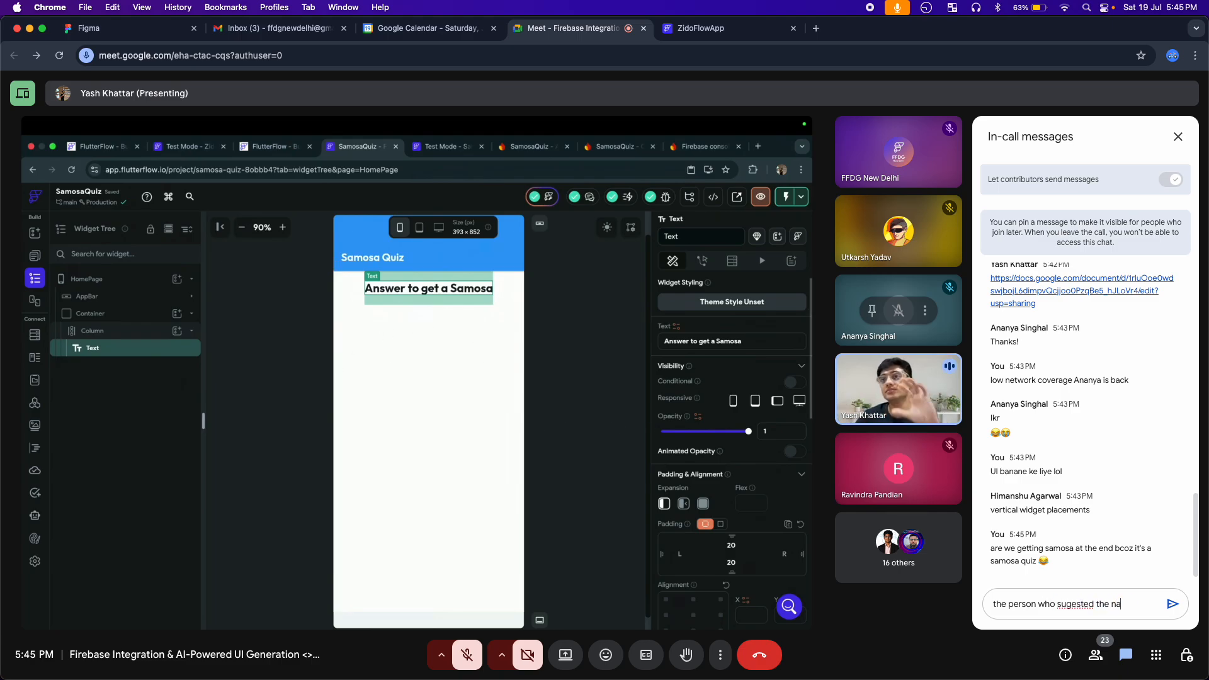
key("Left")
key("Left")
key("Left")
key("Left")
key("Left")
key("Left")
key("Left")
key("Left")
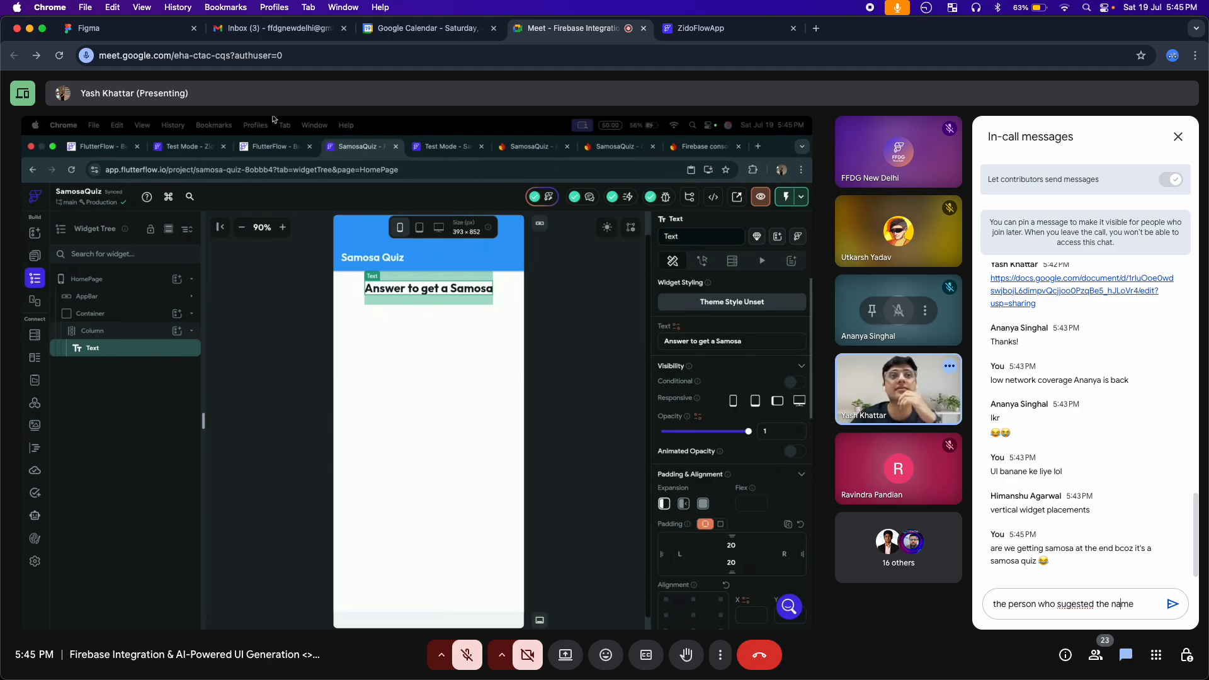
type("gested the name ")
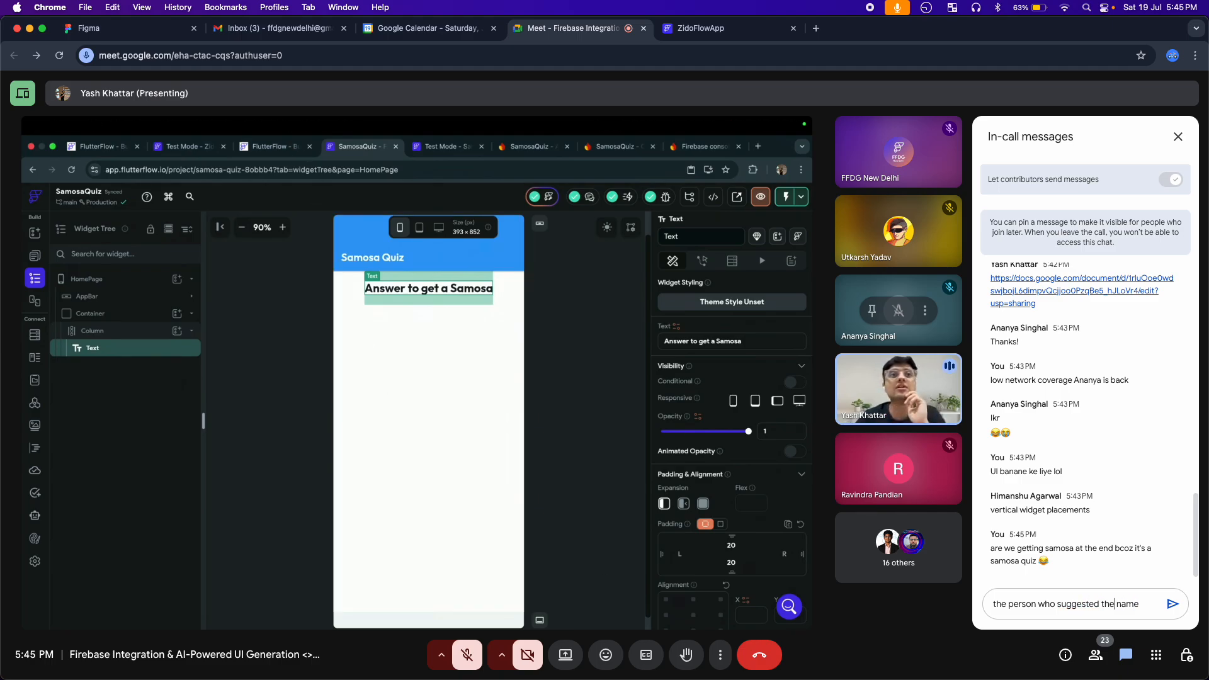
type("is")
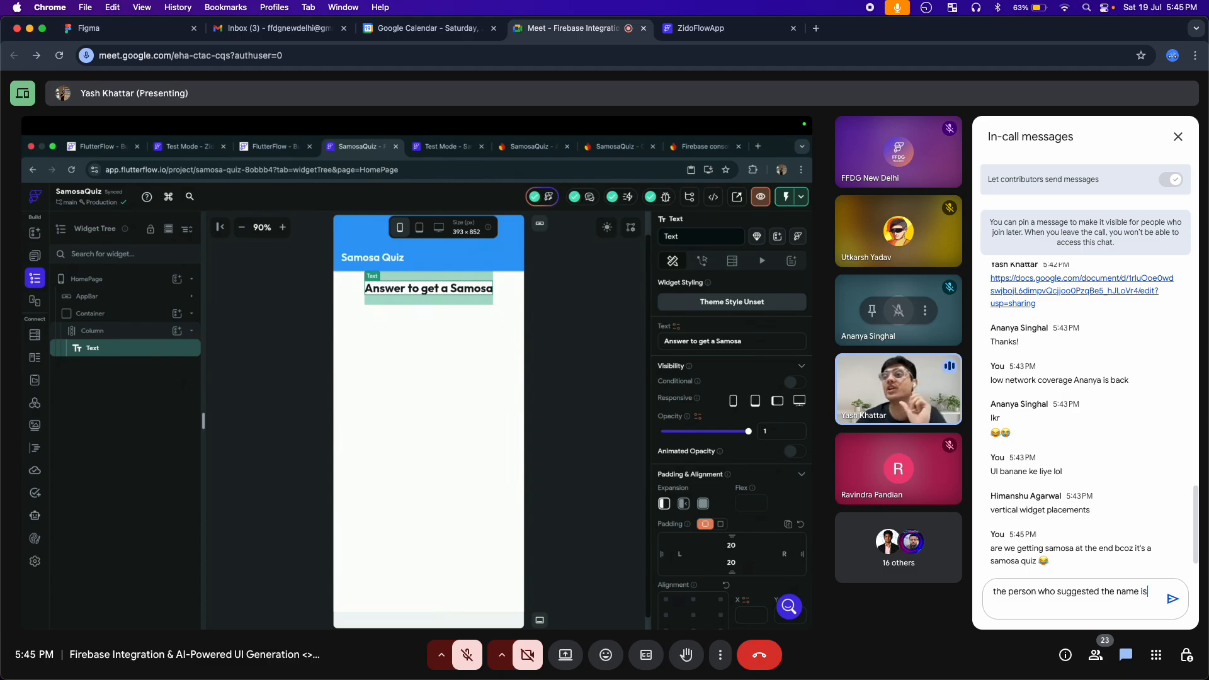
type(" going to ")
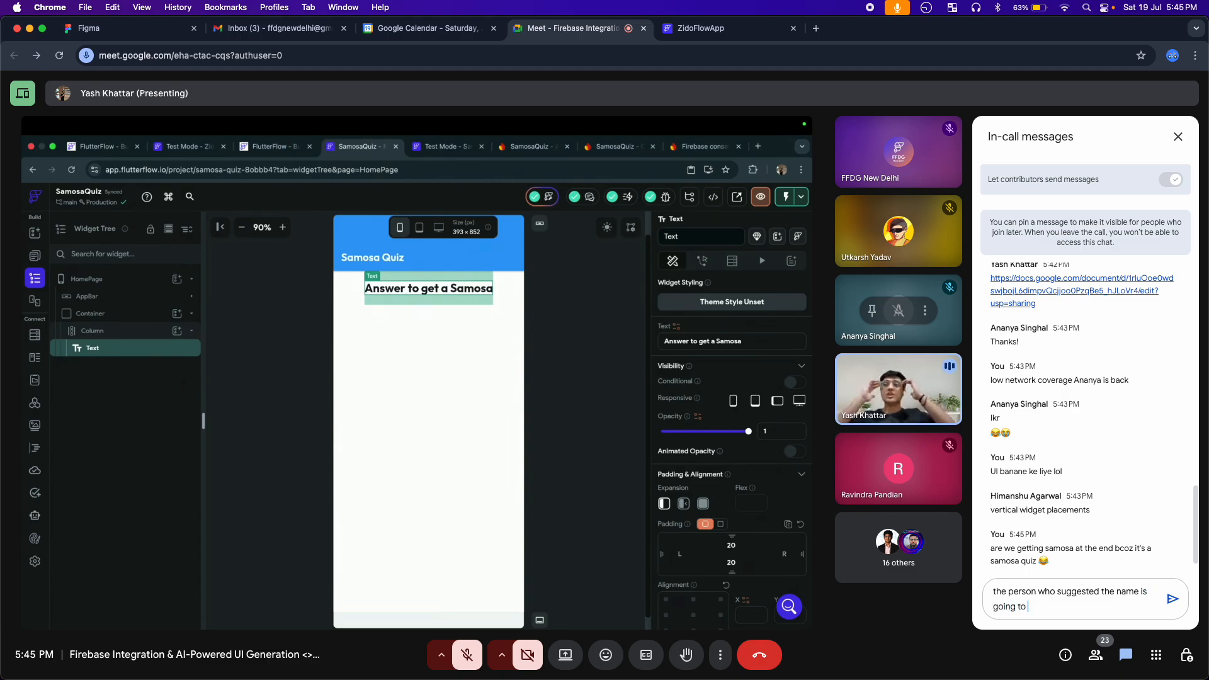
type("sponsor")
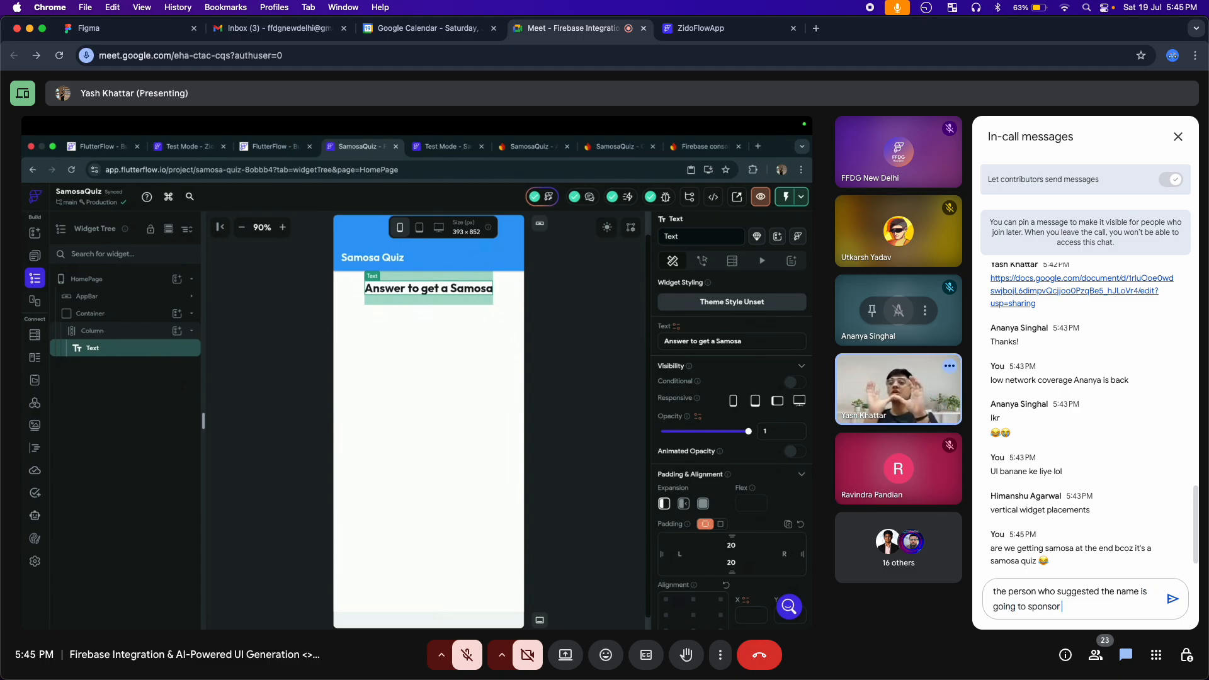
key("ctrl+super+space")
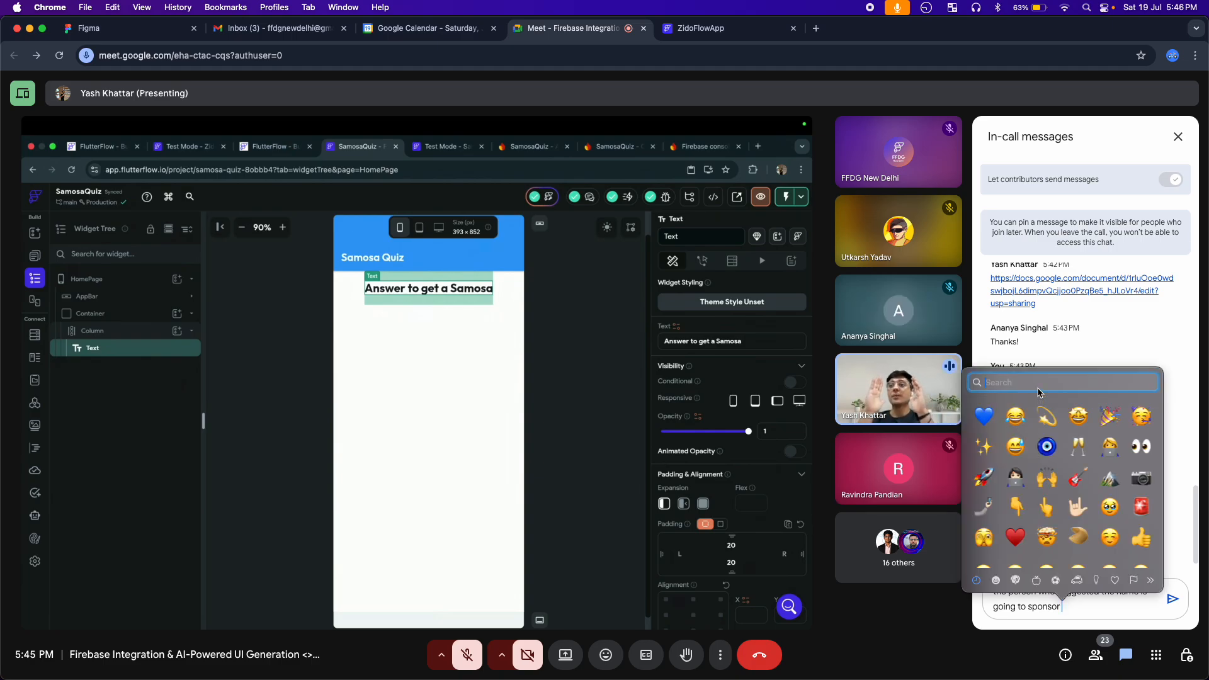
type("samosa")
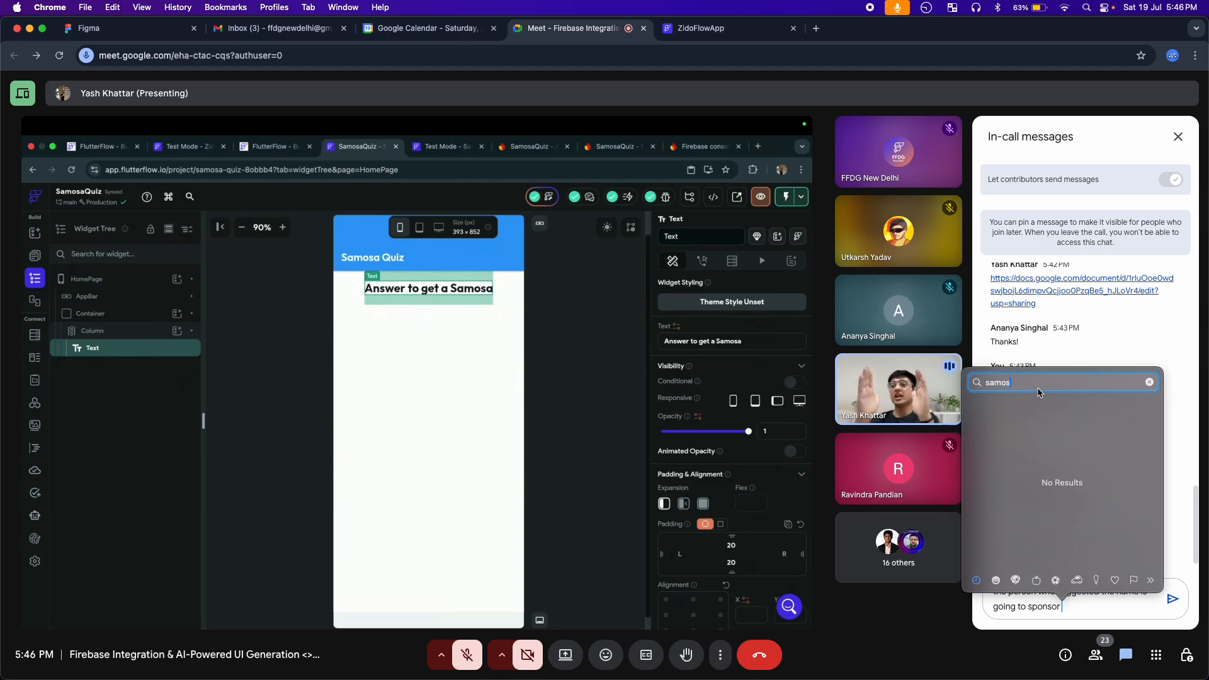
key("BackSpace")
key("BackSpace")
key("BackSpace")
key("BackSpace")
key("BackSpace")
End the drafted sponsor message with a laughing-with-tears emoji and post it in the in-call chat
left_click(1018, 417)
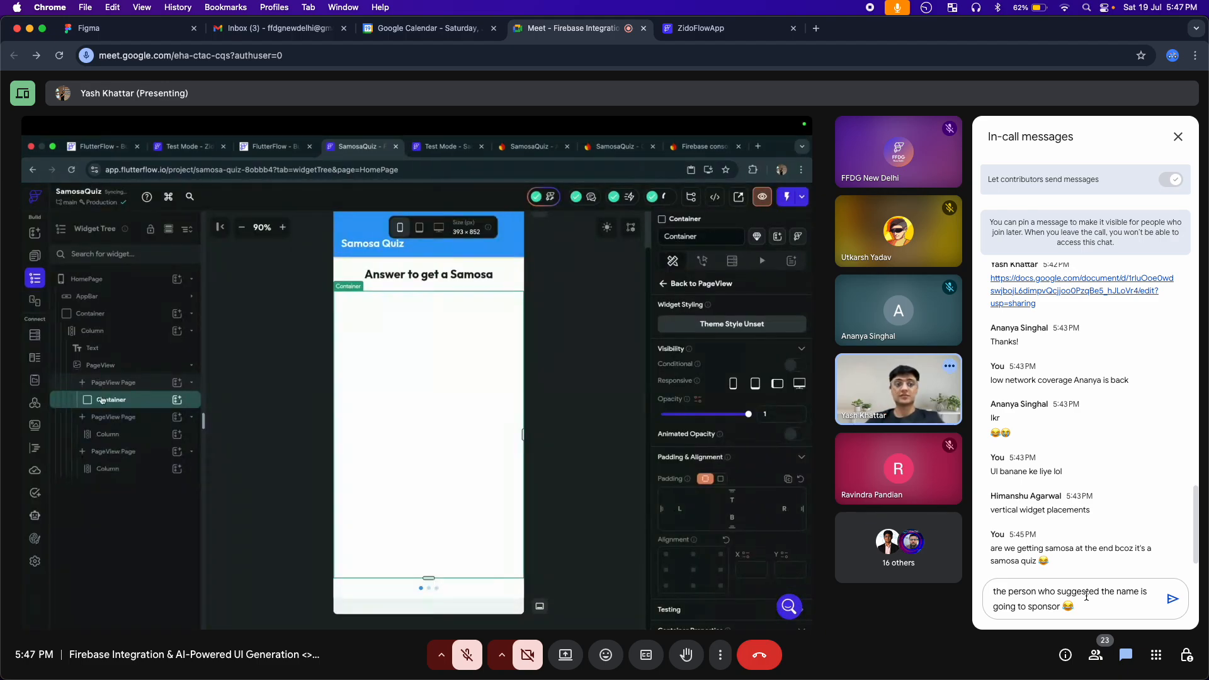
key("Return")
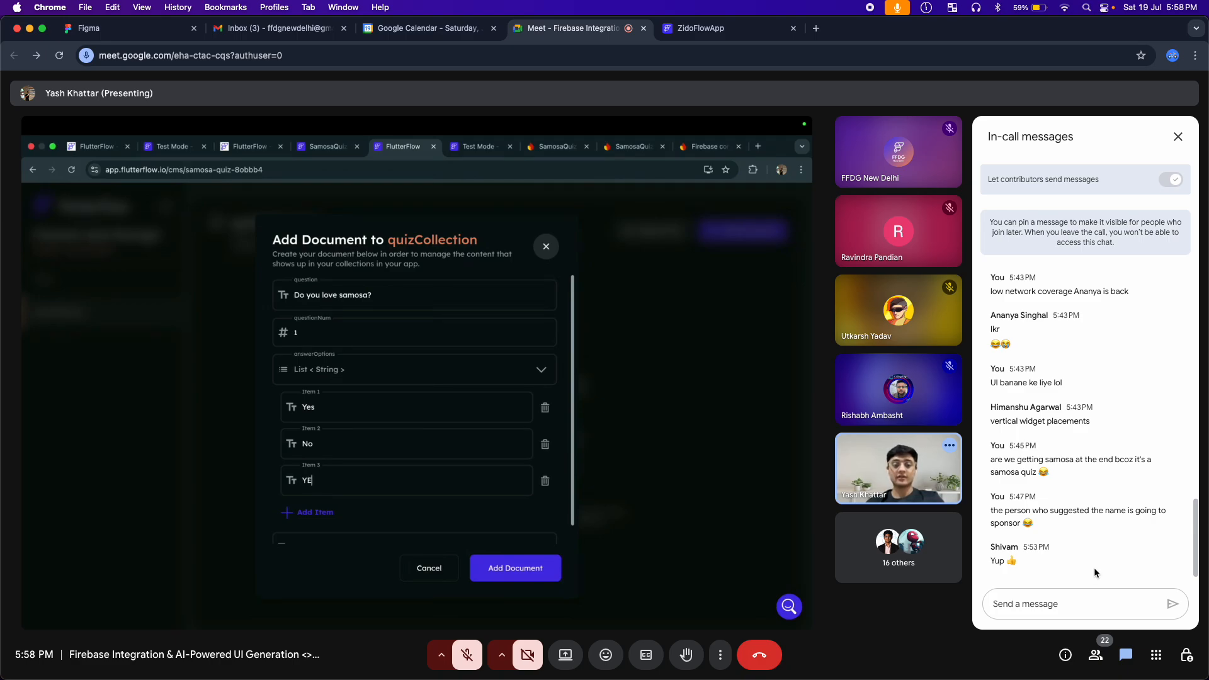
Draft a new in-call chat message reading "we don't have admin side that is why we are creating quiz like this"
left_click(1019, 602)
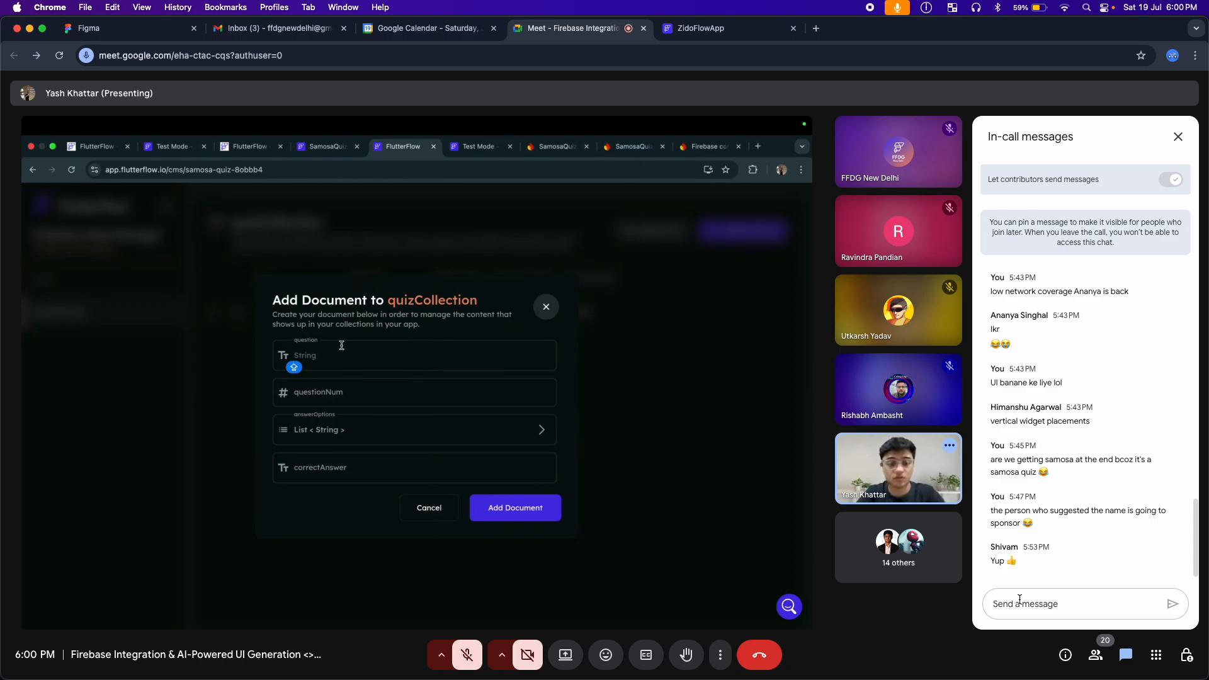
type("we")
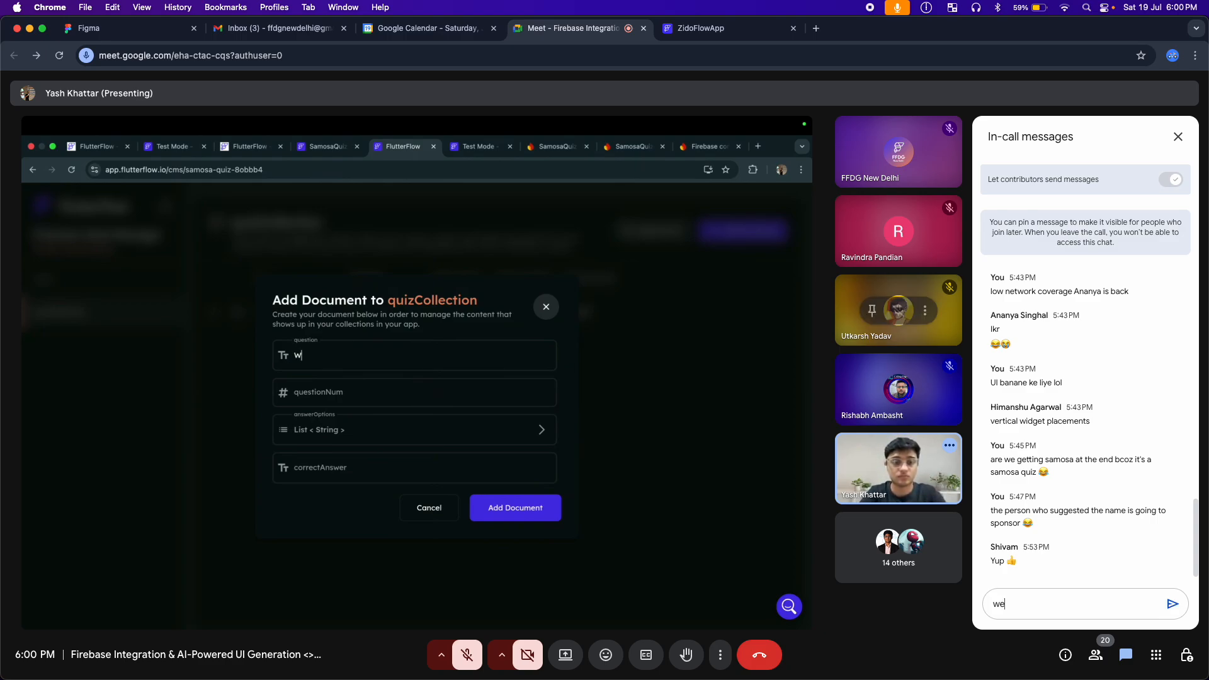
type(" don't ")
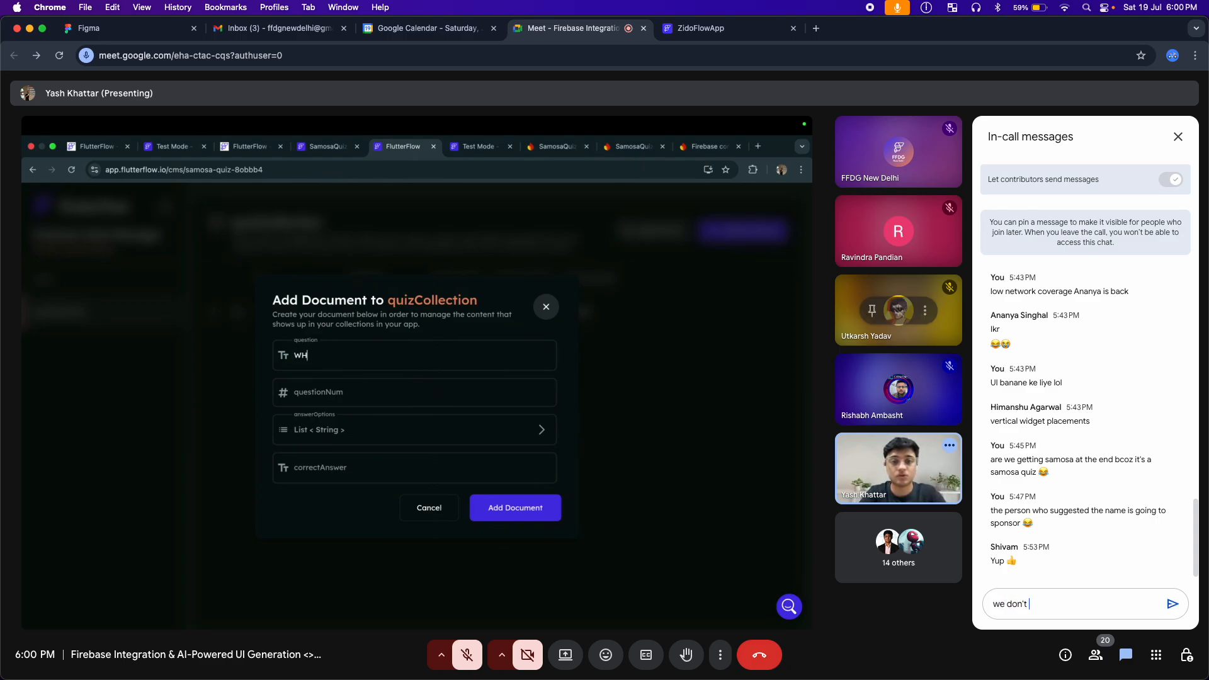
type("ha")
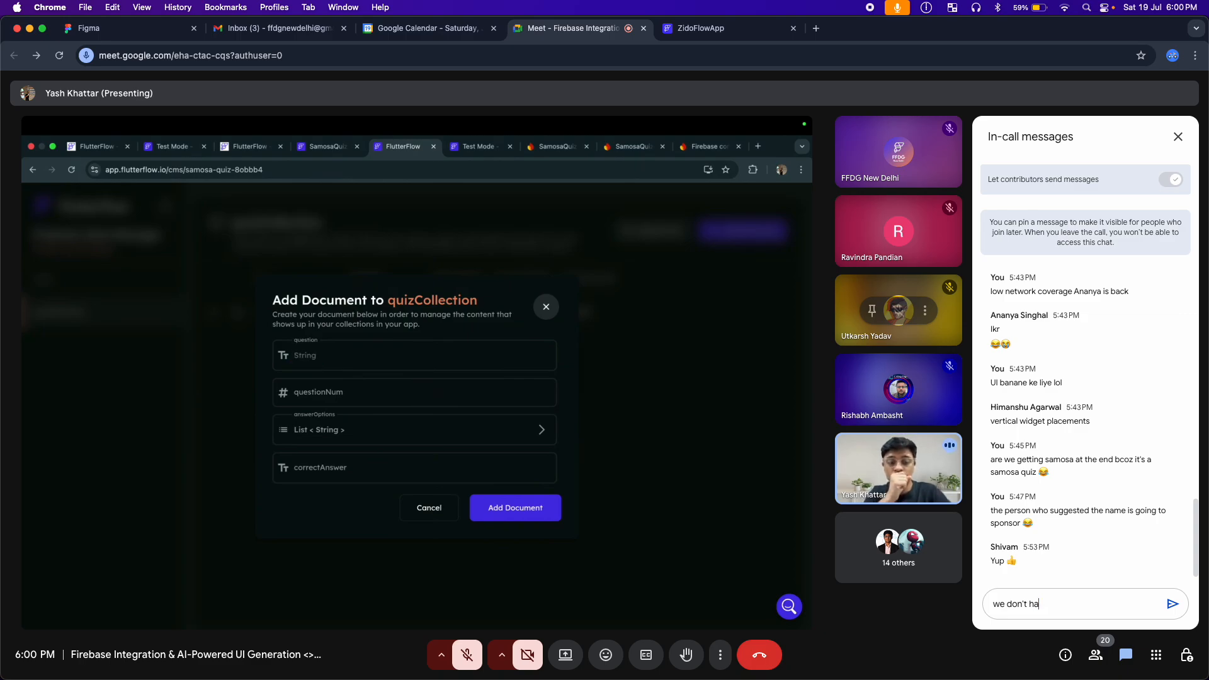
type("ve admin side")
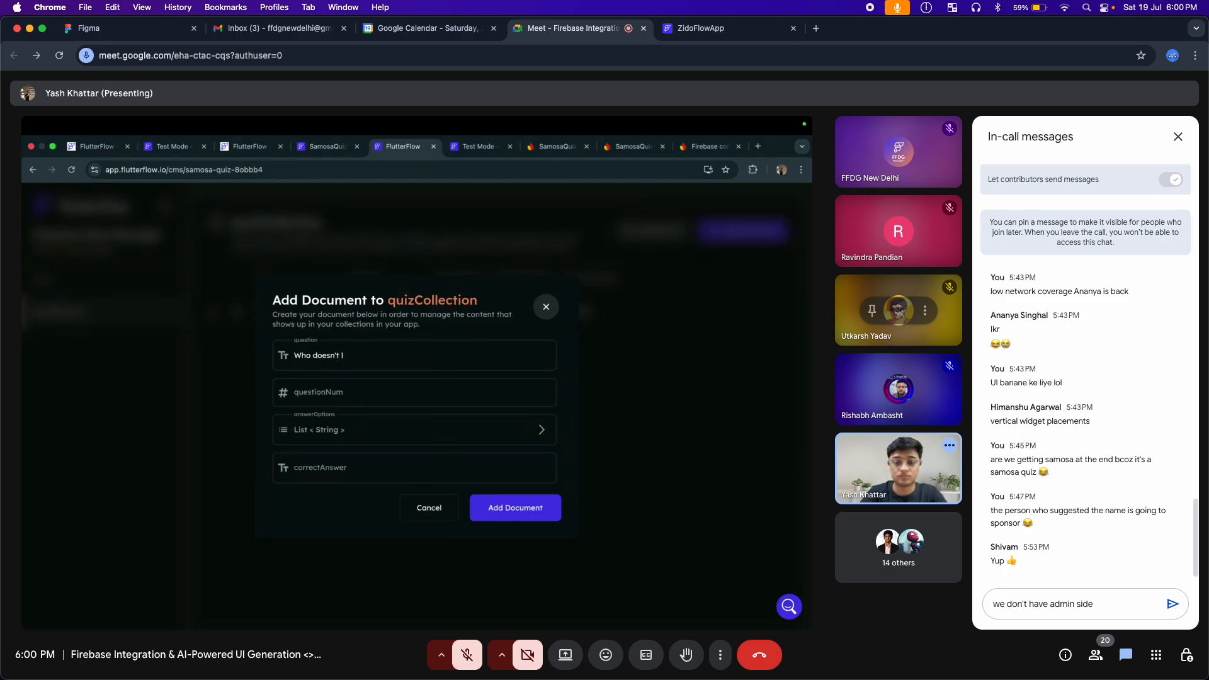
type("tht")
key("BackSpace")
type("a")
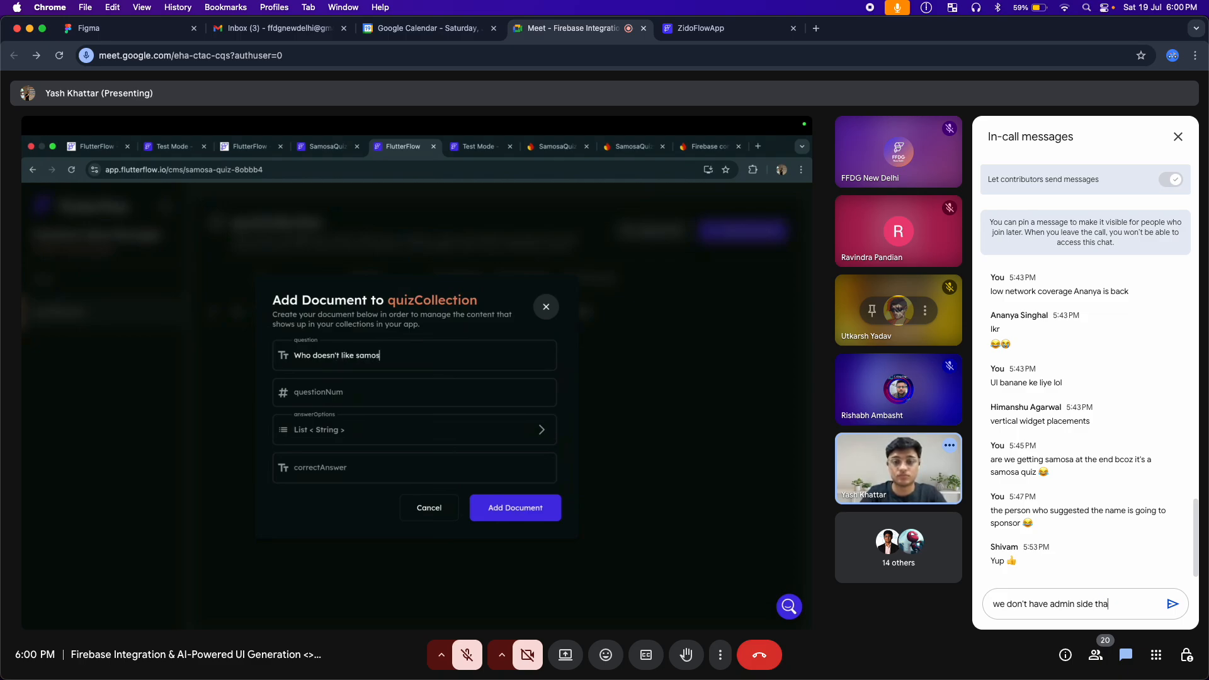
type("t is why we ae")
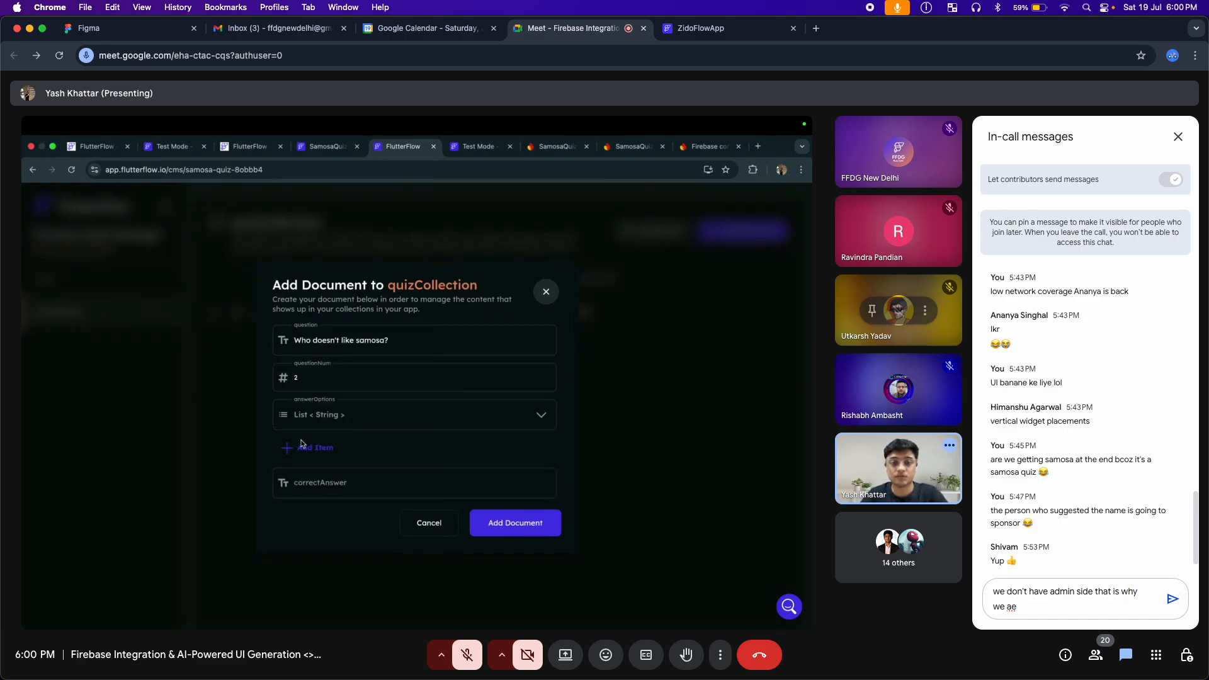
key("BackSpace")
type("r")
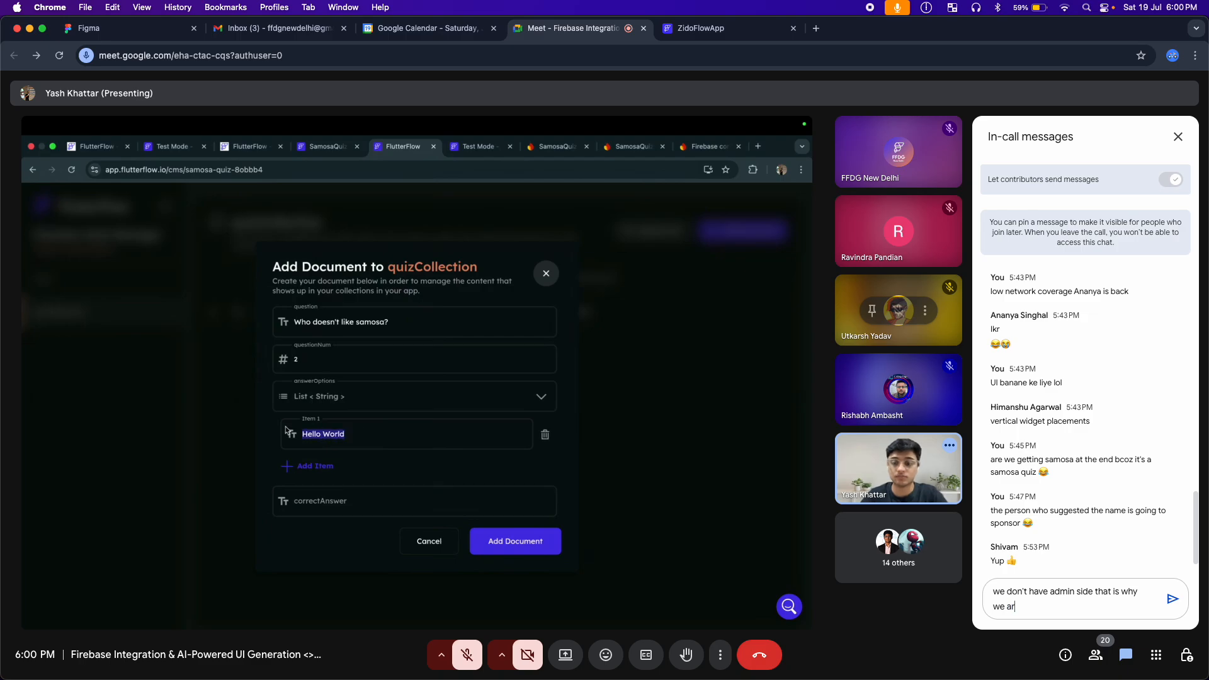
type("e creatin")
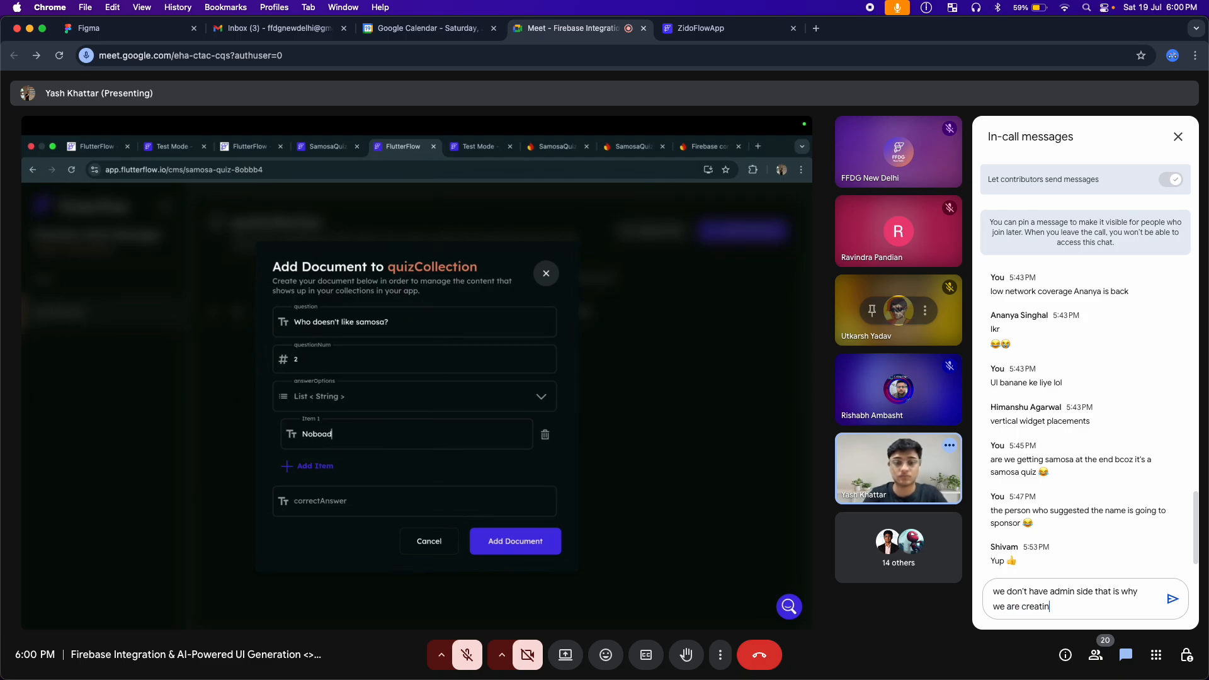
type("g qui")
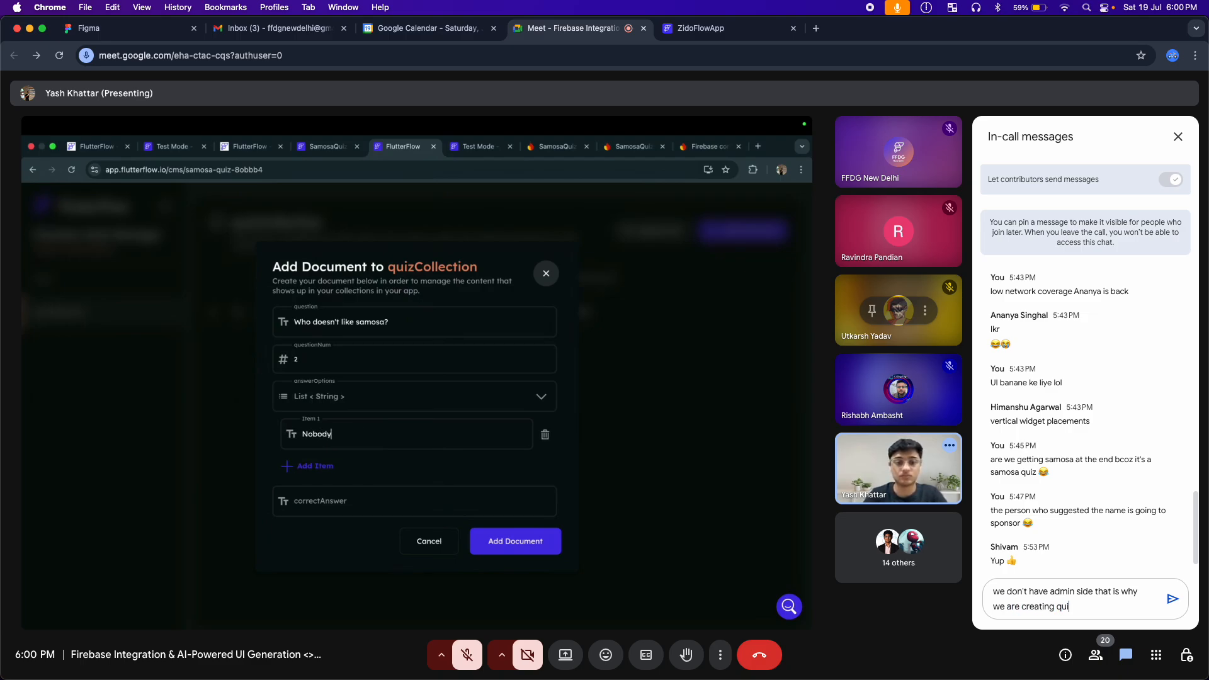
type("z like h")
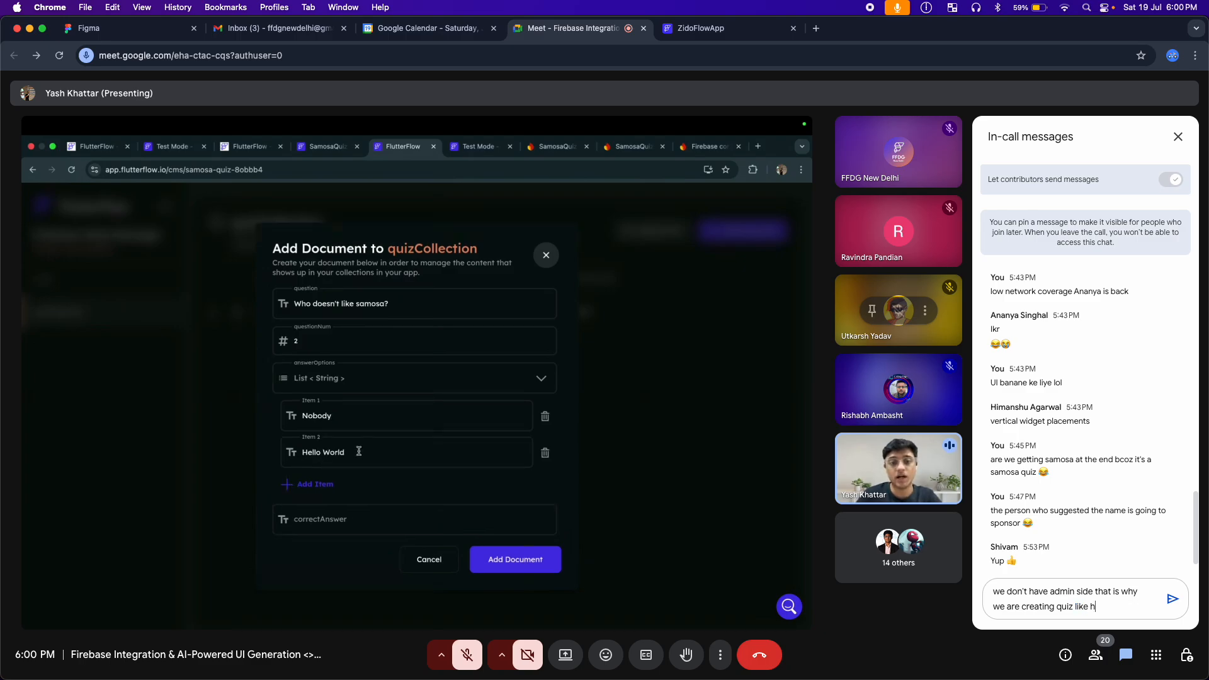
type("is")
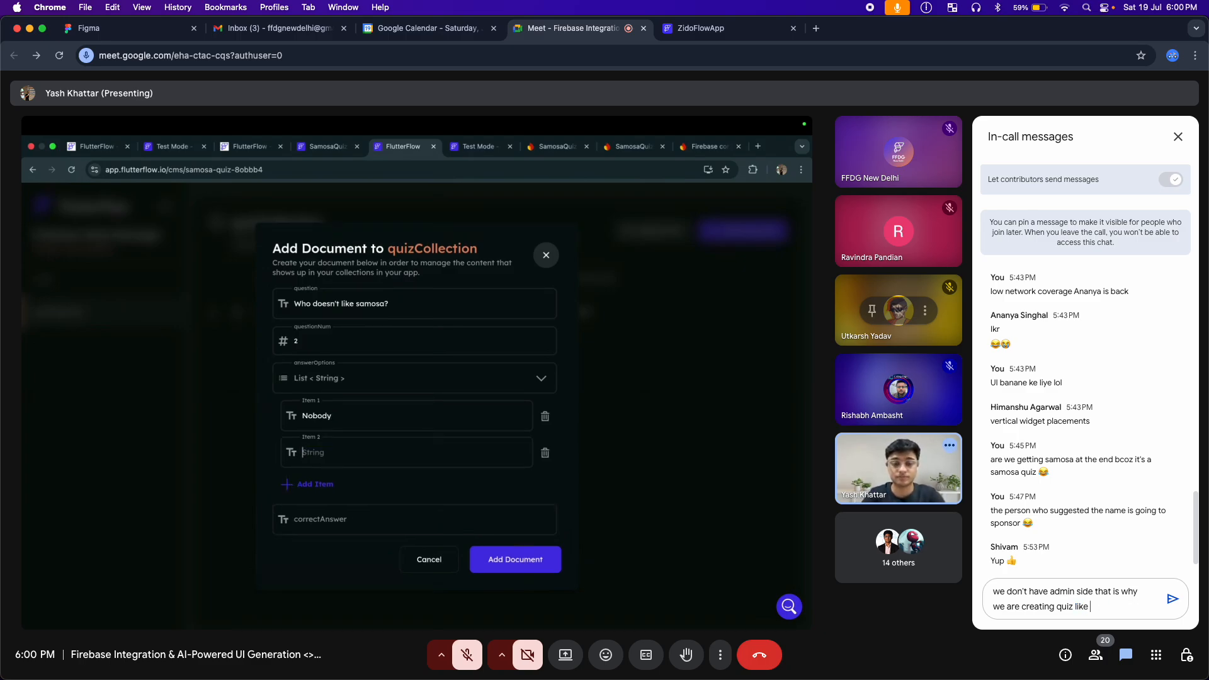
type(", th")
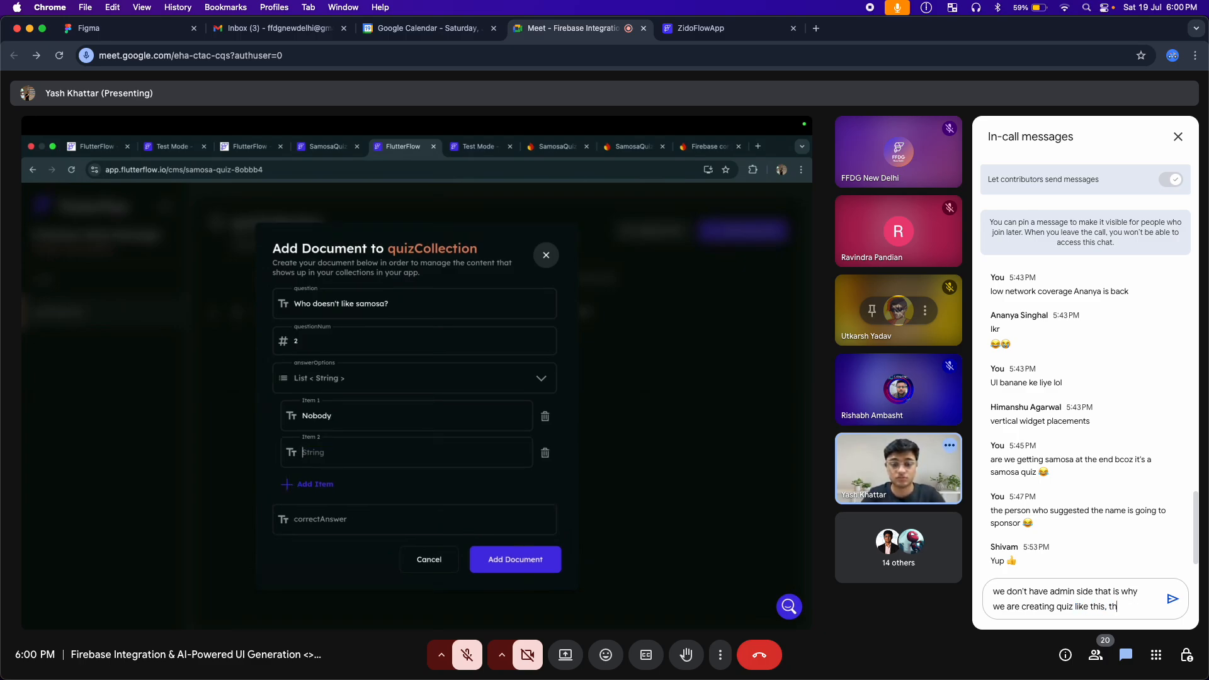
type("e app we ar")
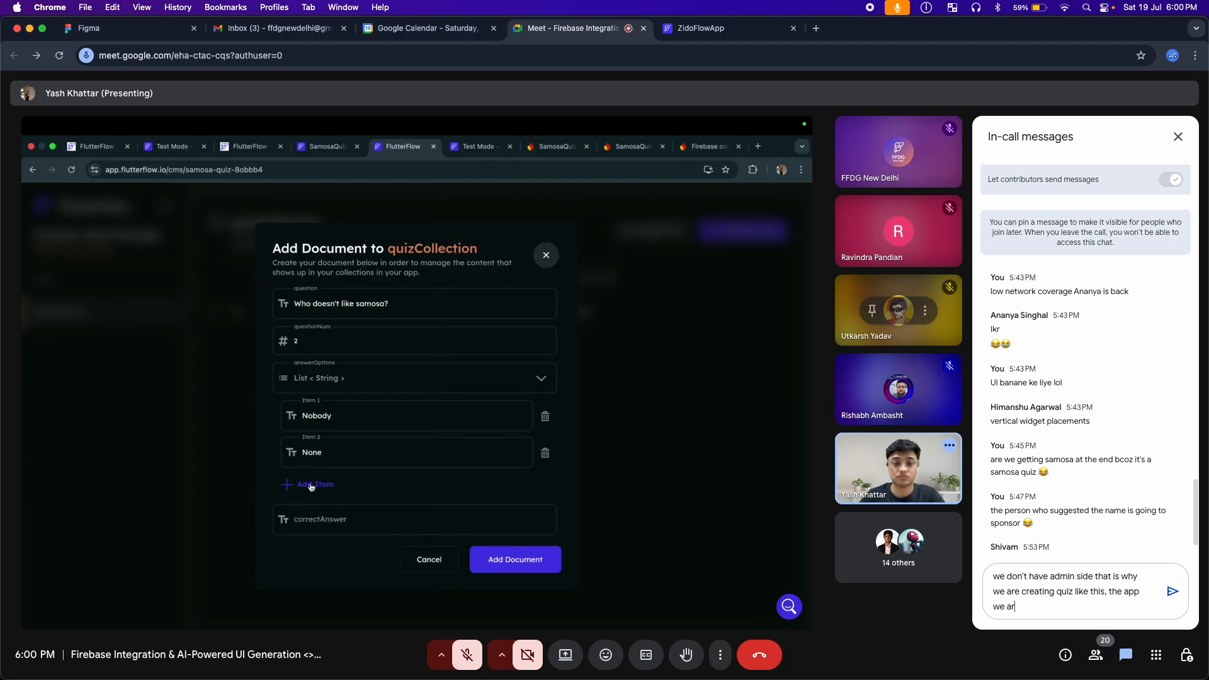
type("e crea")
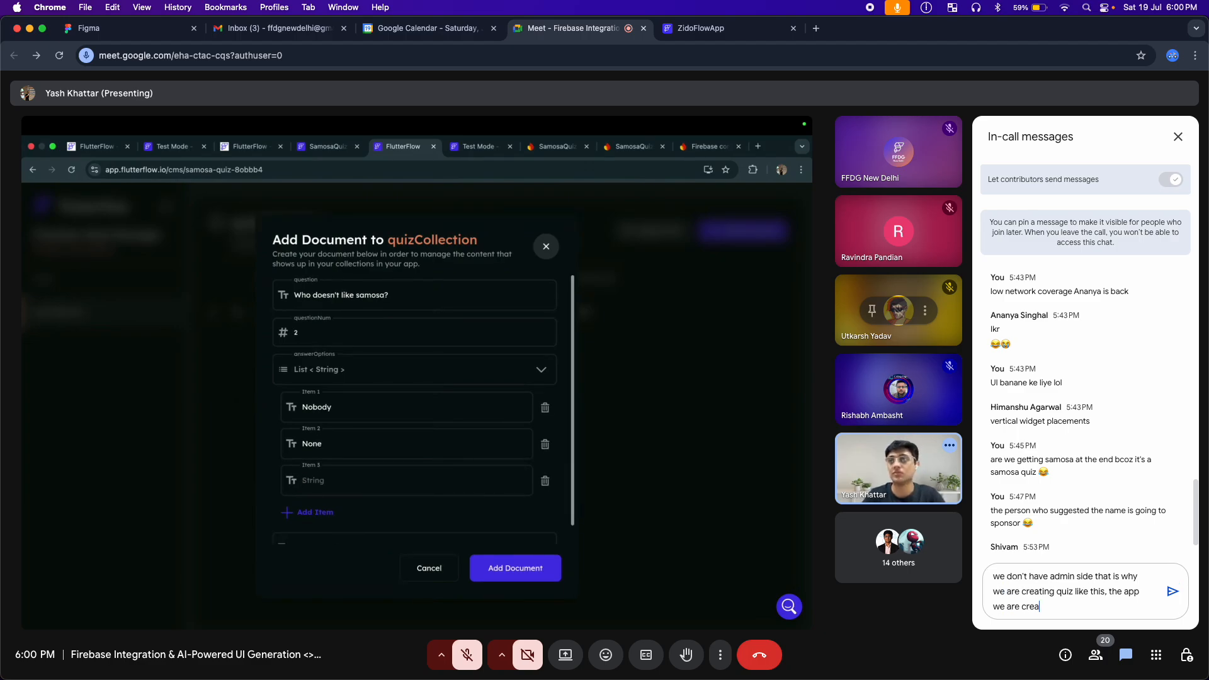
type("in")
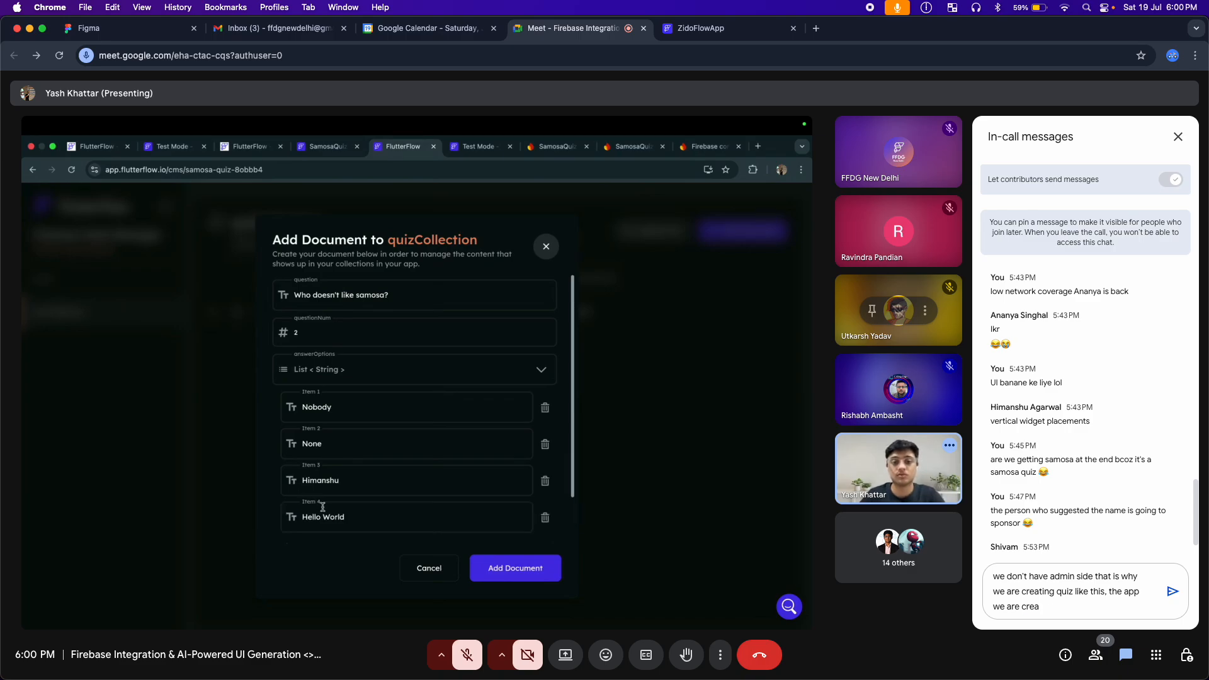
type("tingis inten")
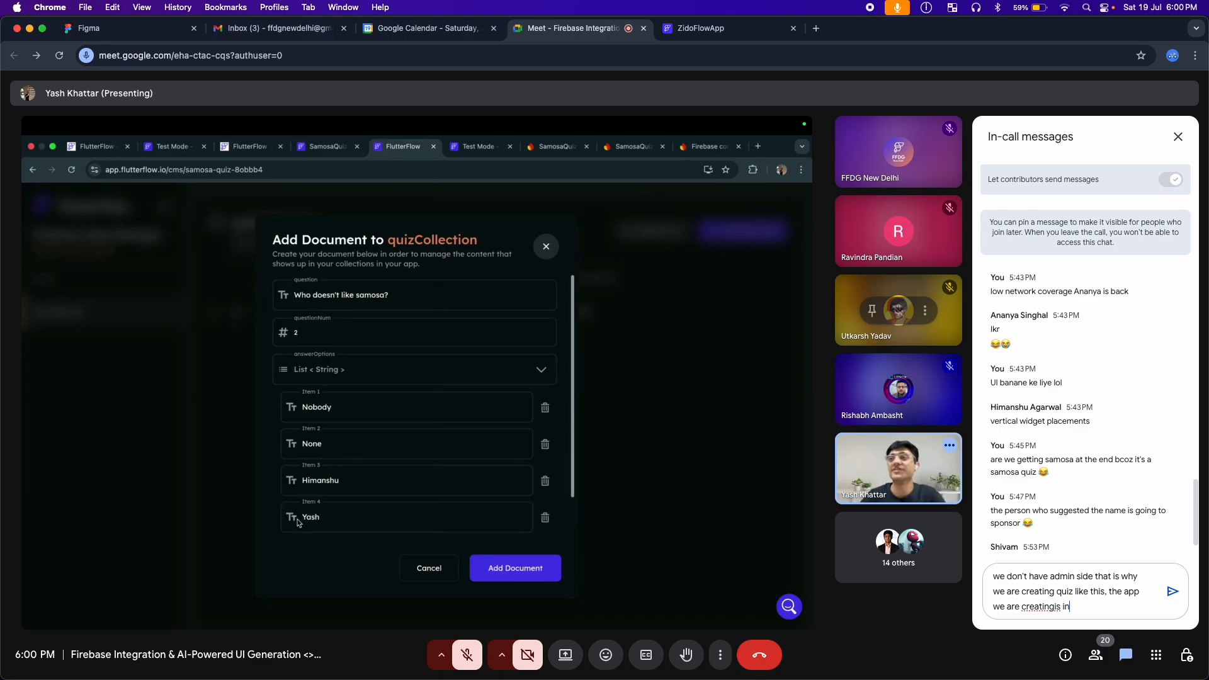
Continue the chat draft after "like this" with ", the app we are creating is intended for the user to play the quiz."
key("BackSpace")
type("ded")
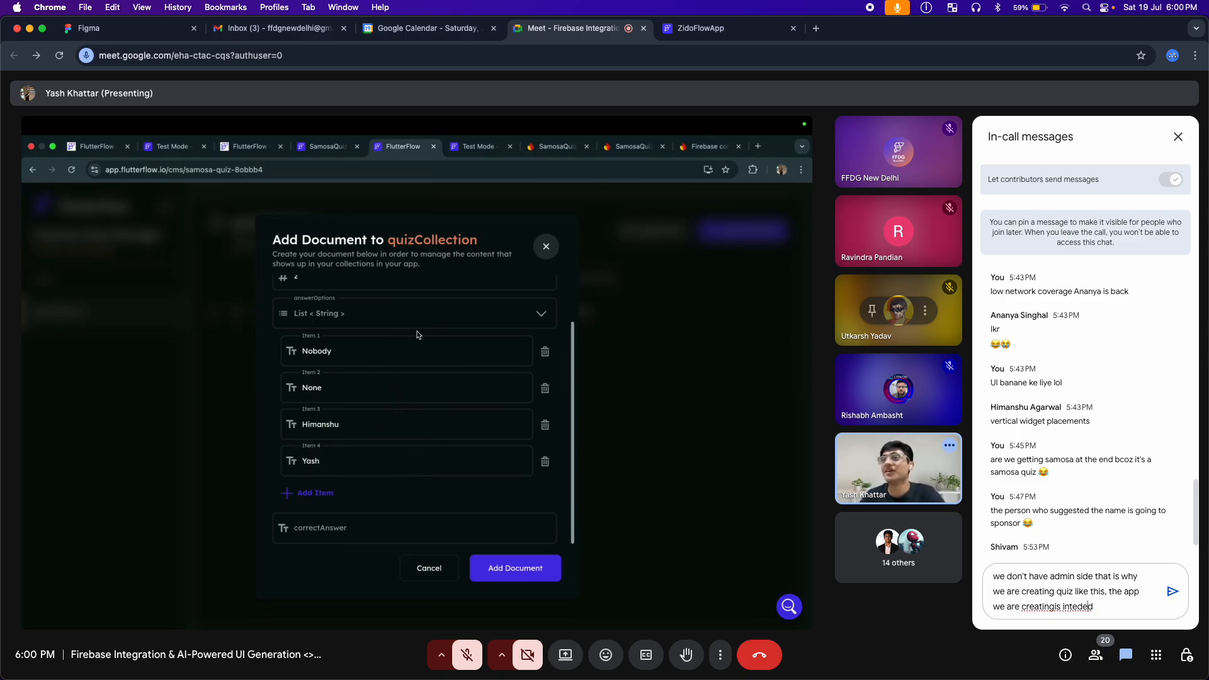
type("n")
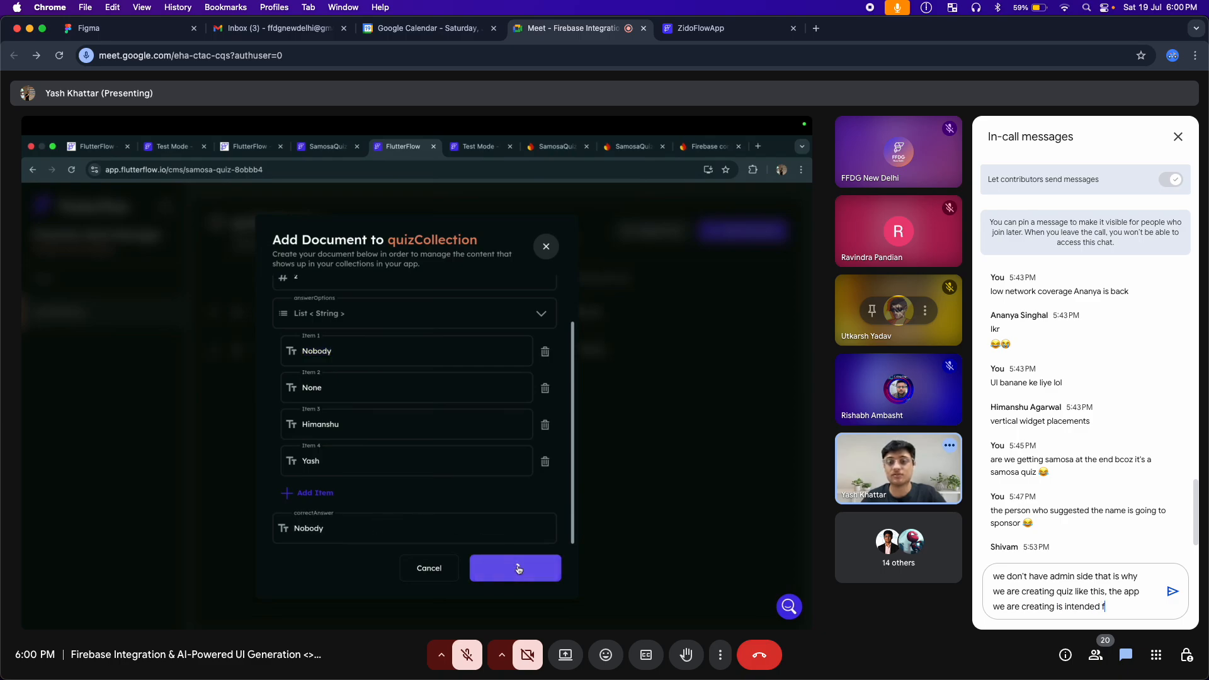
type("  for the user")
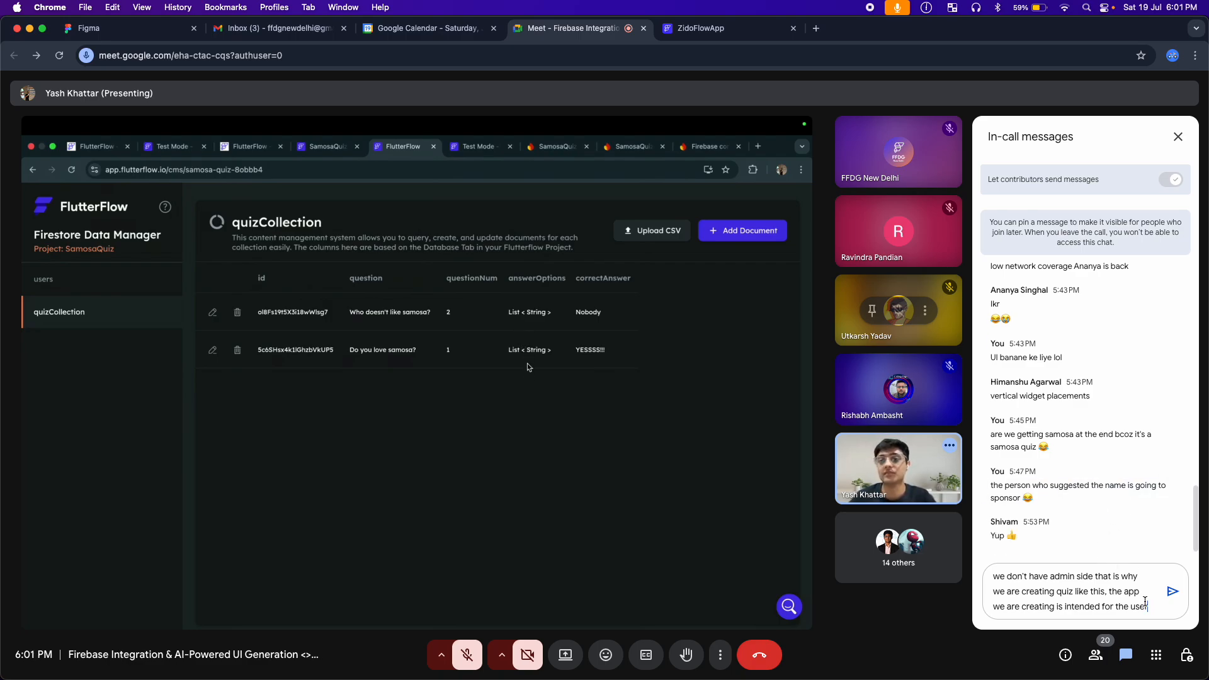
type(" to pla")
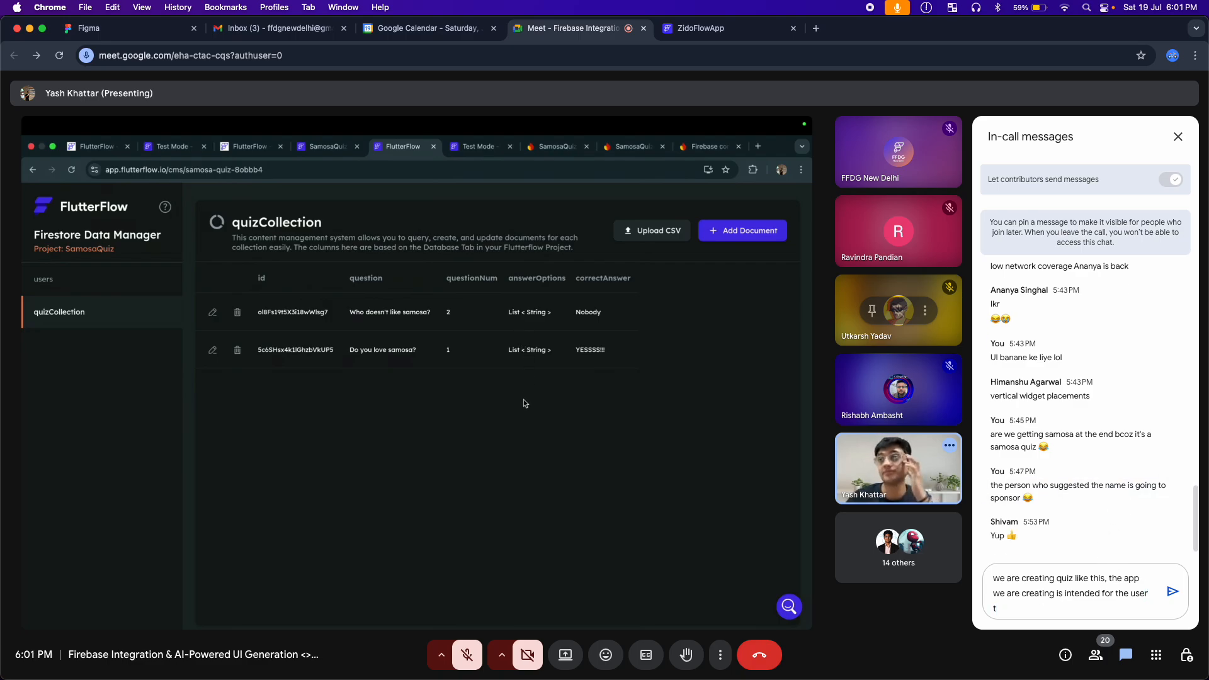
type("y the")
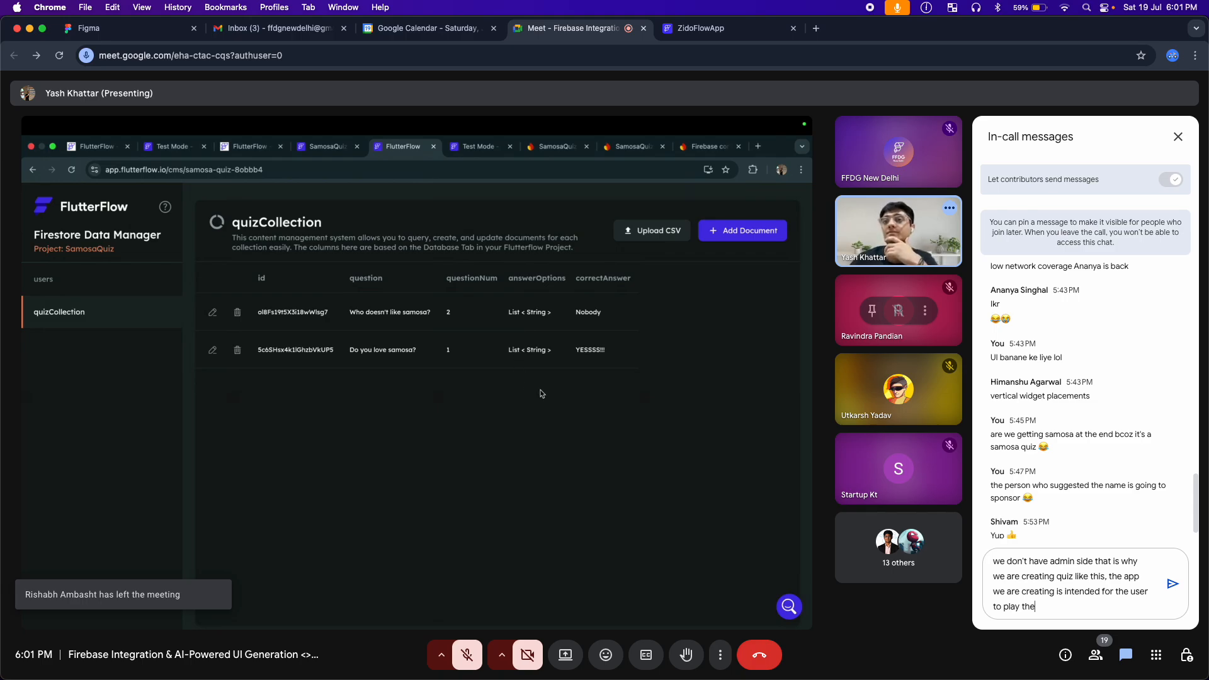
type(" quiz. ")
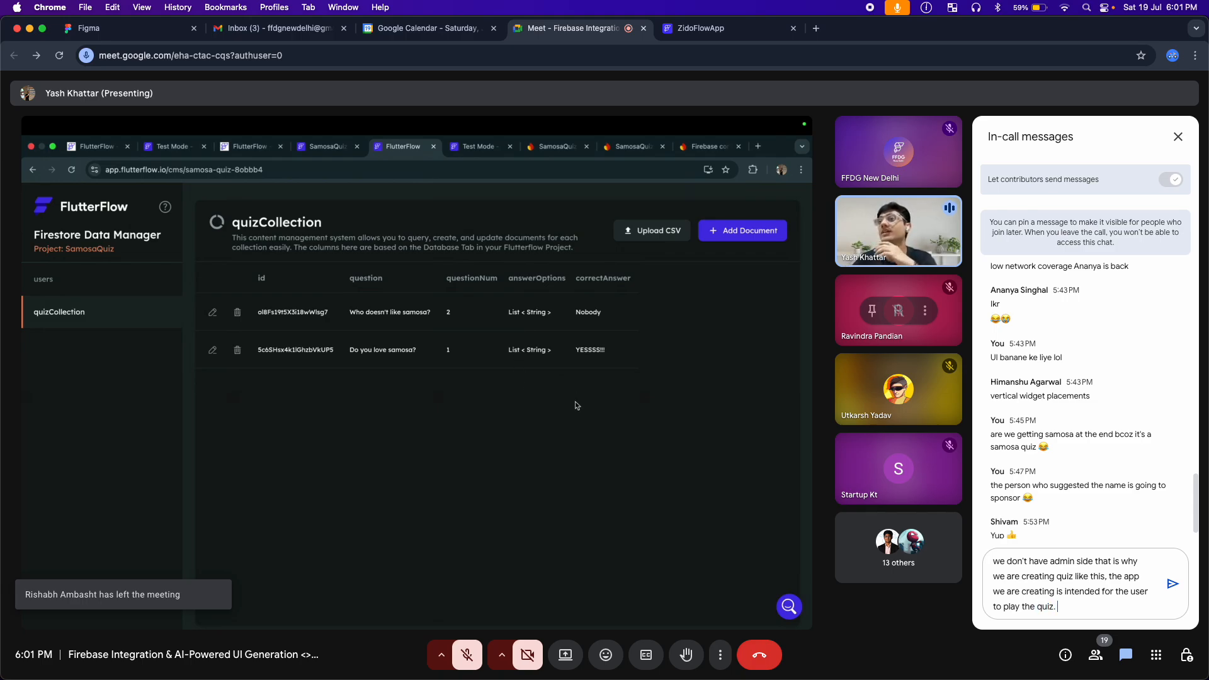
type("You")
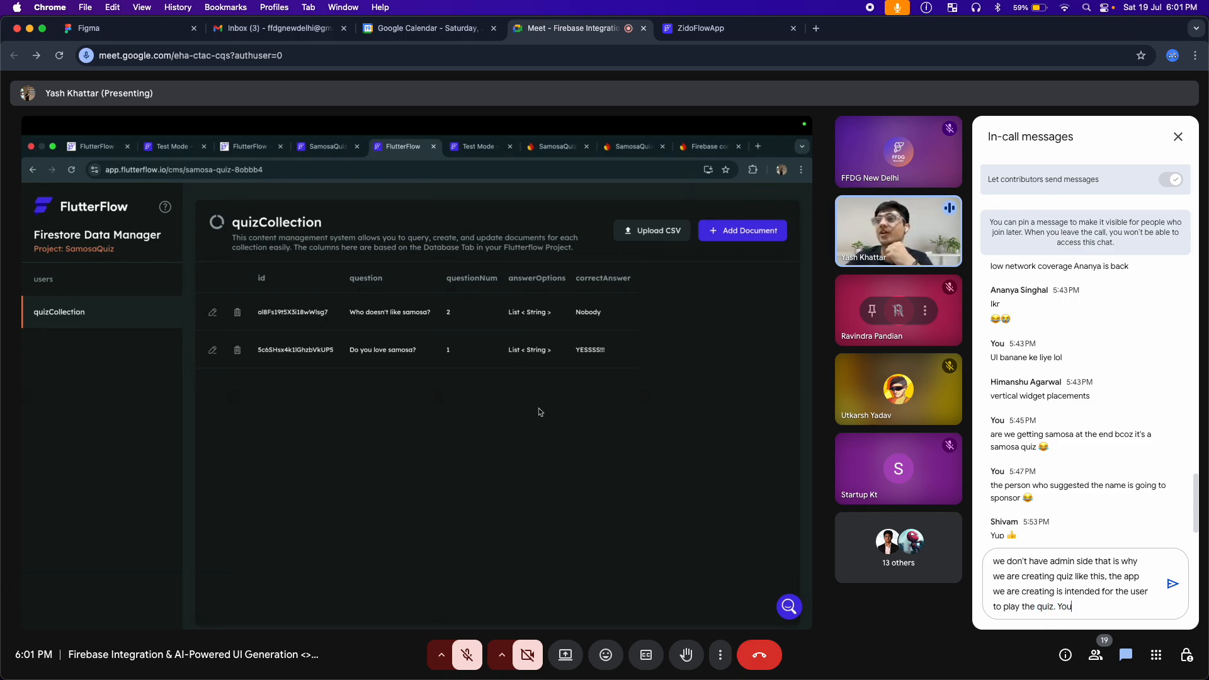
type(" can crea")
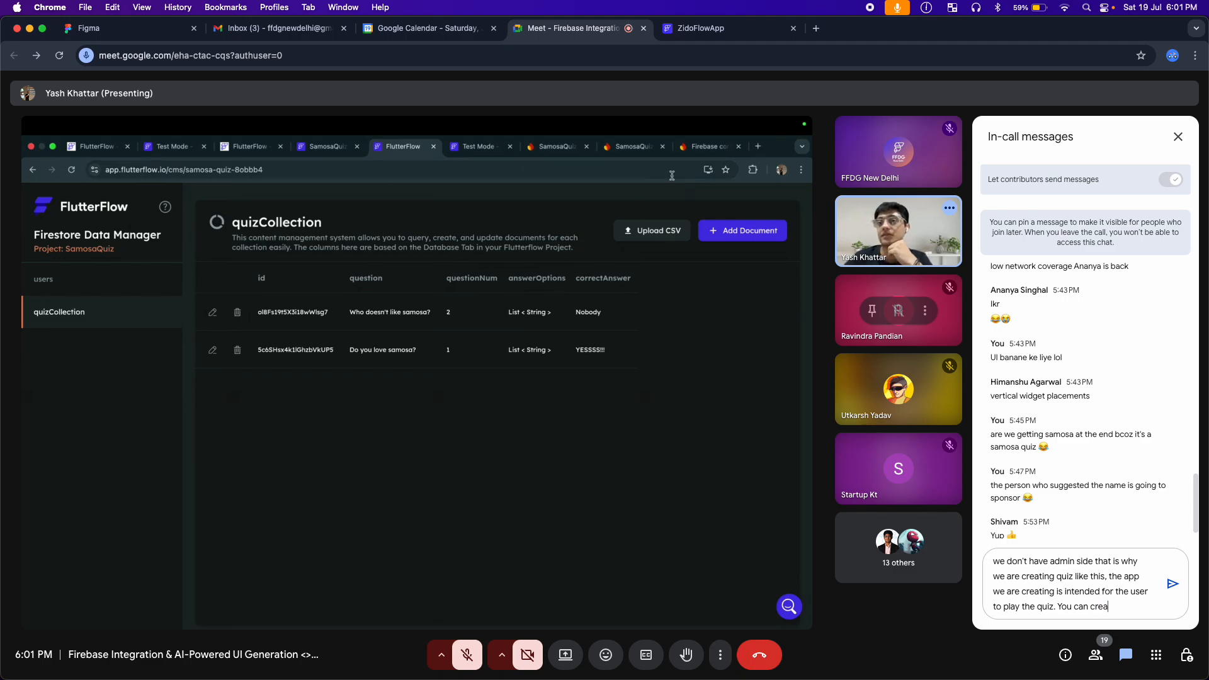
type("te admin ")
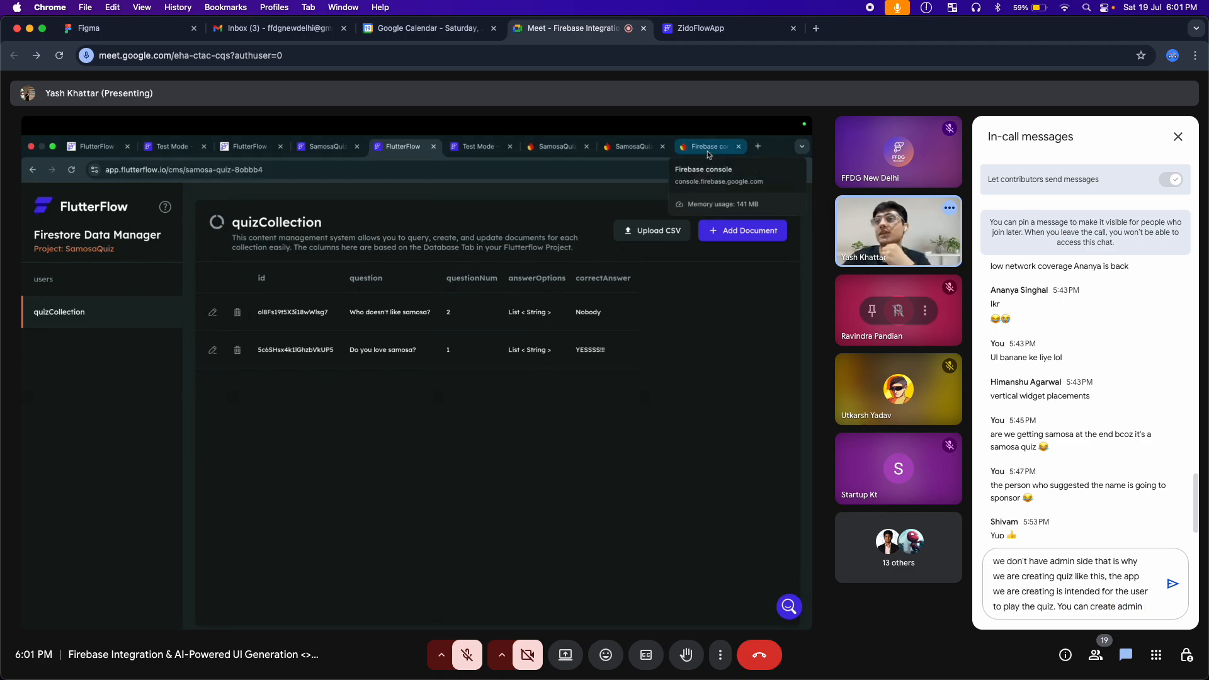
type("side as well")
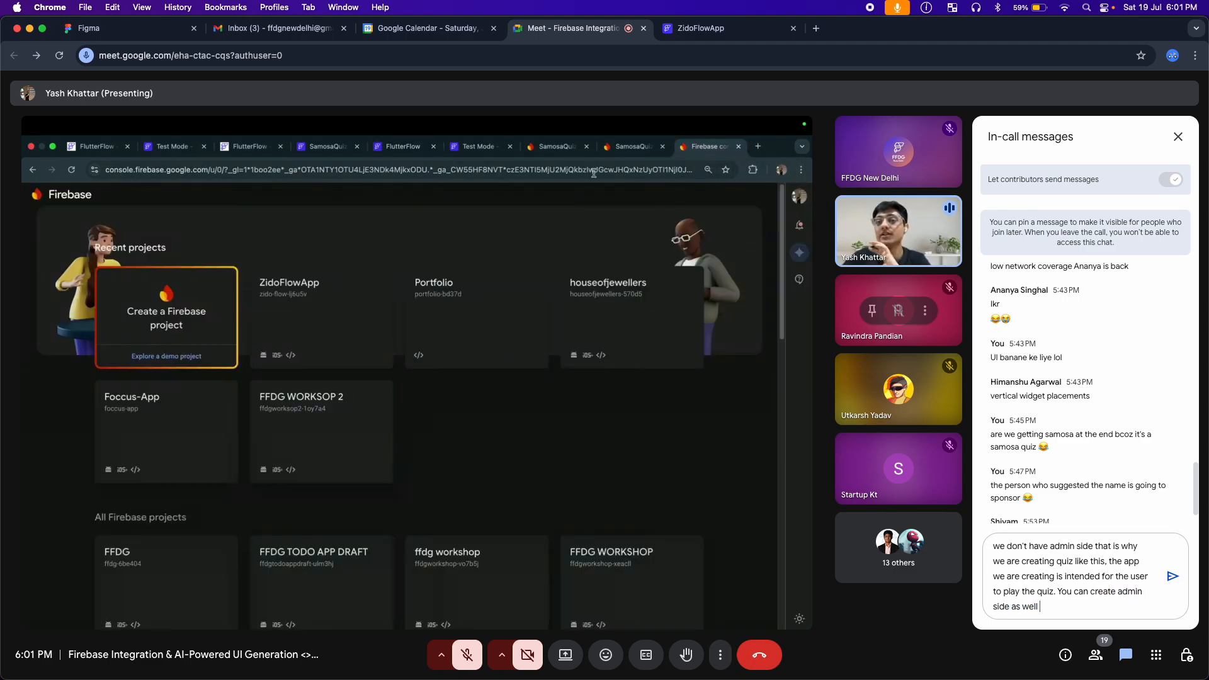
type(" f youu")
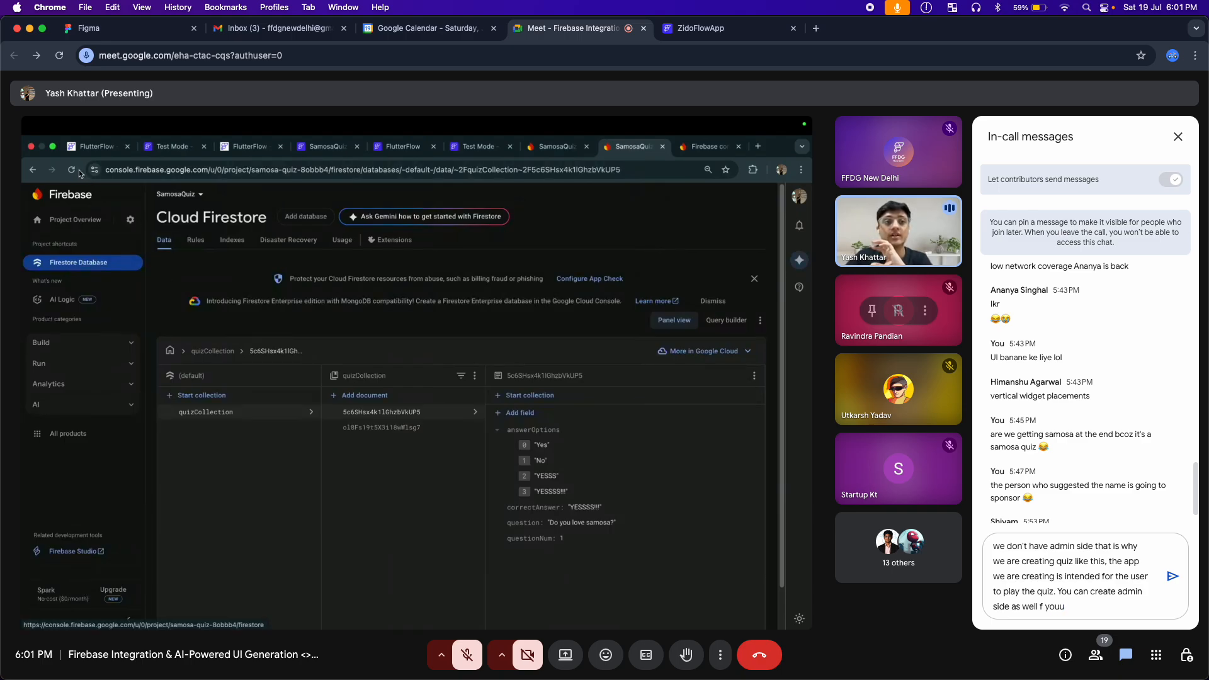
End the draft with "You can create admin side as well if you want." and post it in the in-call chat
key("BackSpace")
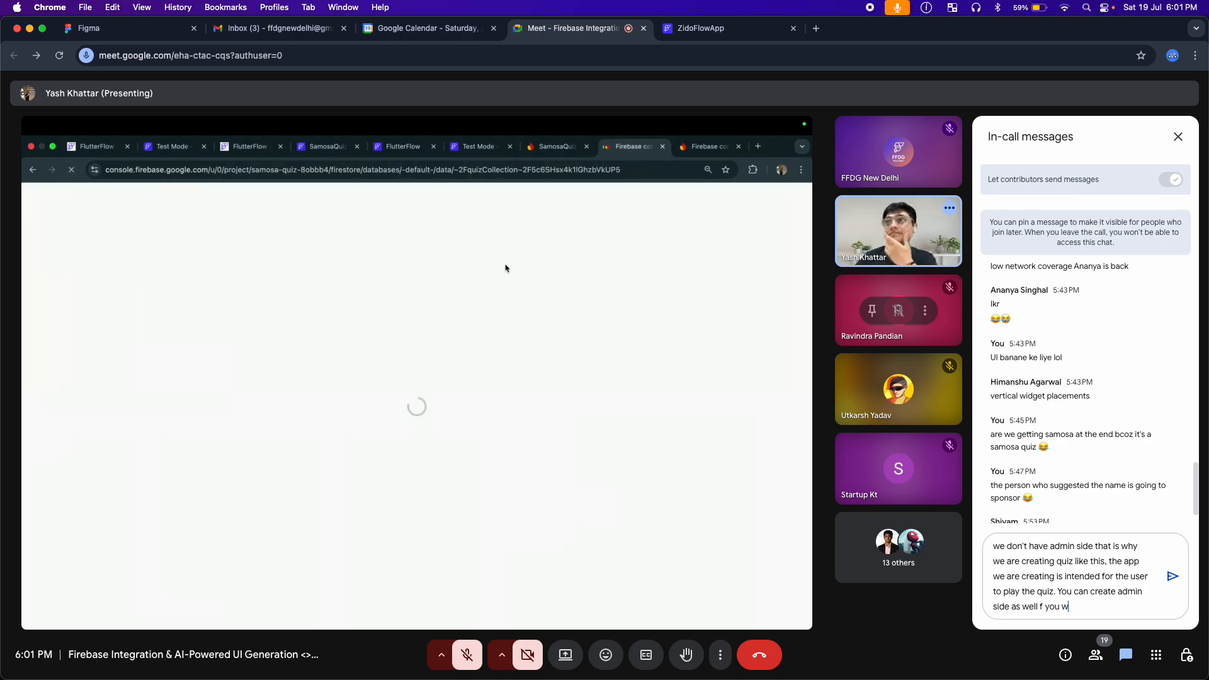
type("want")
key("Left")
key("Left")
key("Left")
key("Left")
key("Left")
key("Left")
key("Left")
key("Left")
key("Left")
key("Left")
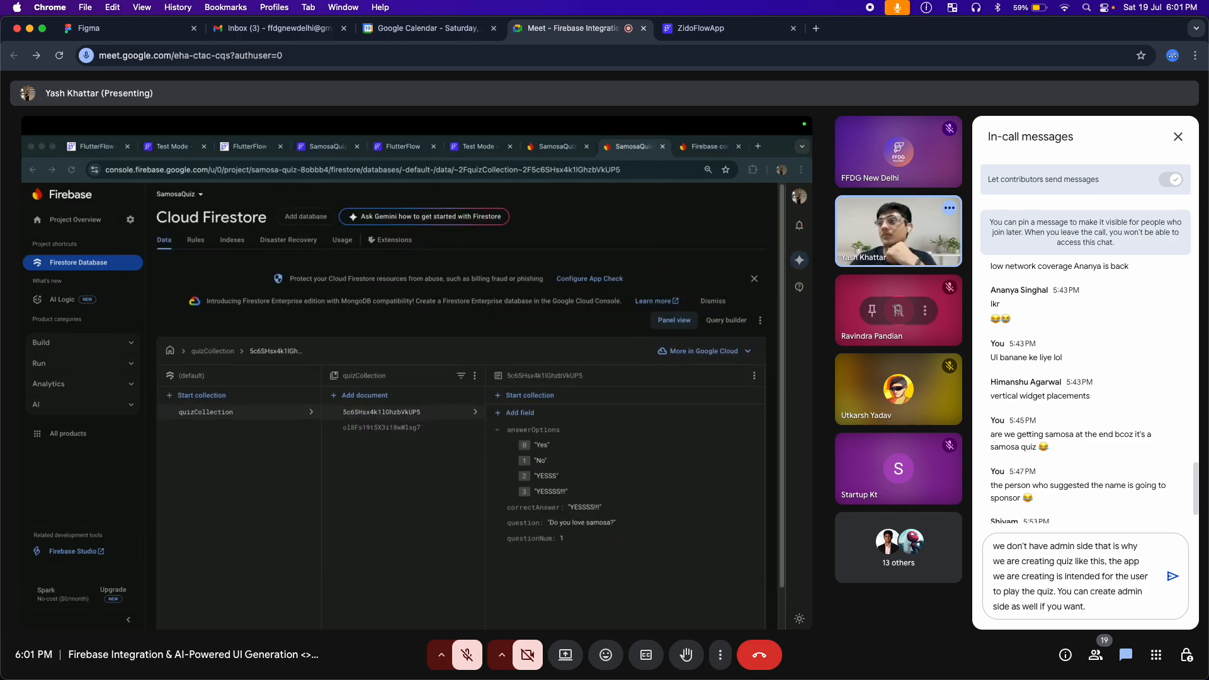
key("Return")
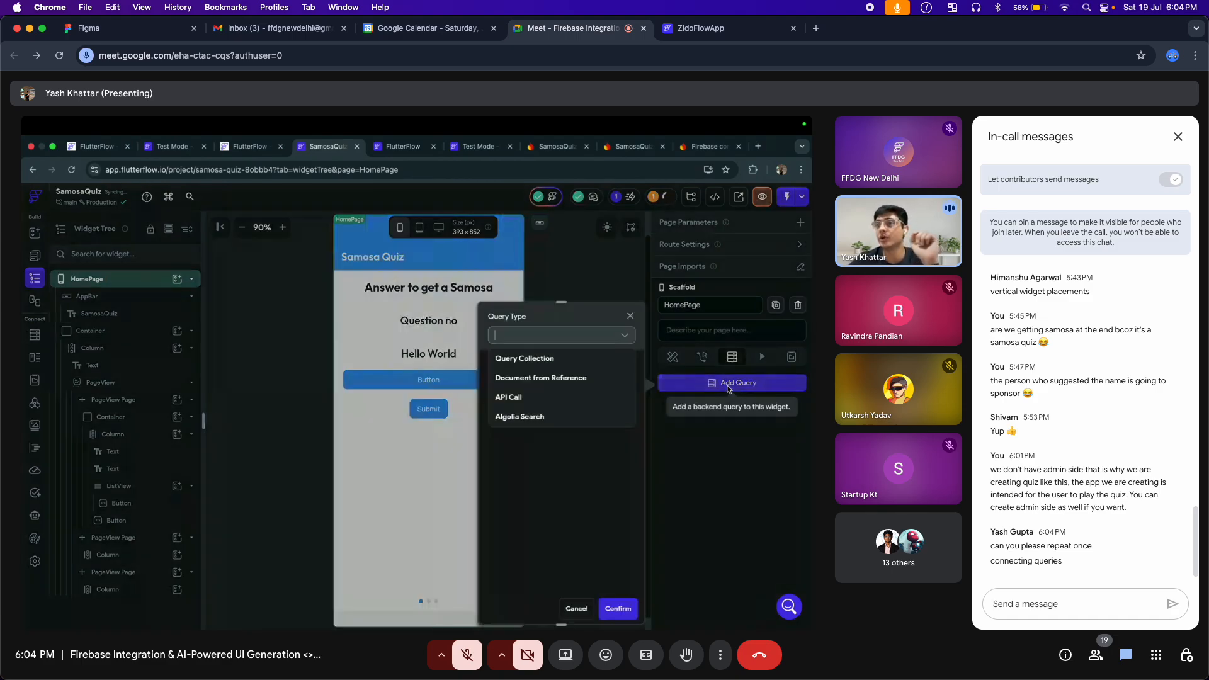
In the shared FlutterFlow project, give HomePage a Query Collection backend query on quizCollection that returns a List of Documents
left_click(532, 364)
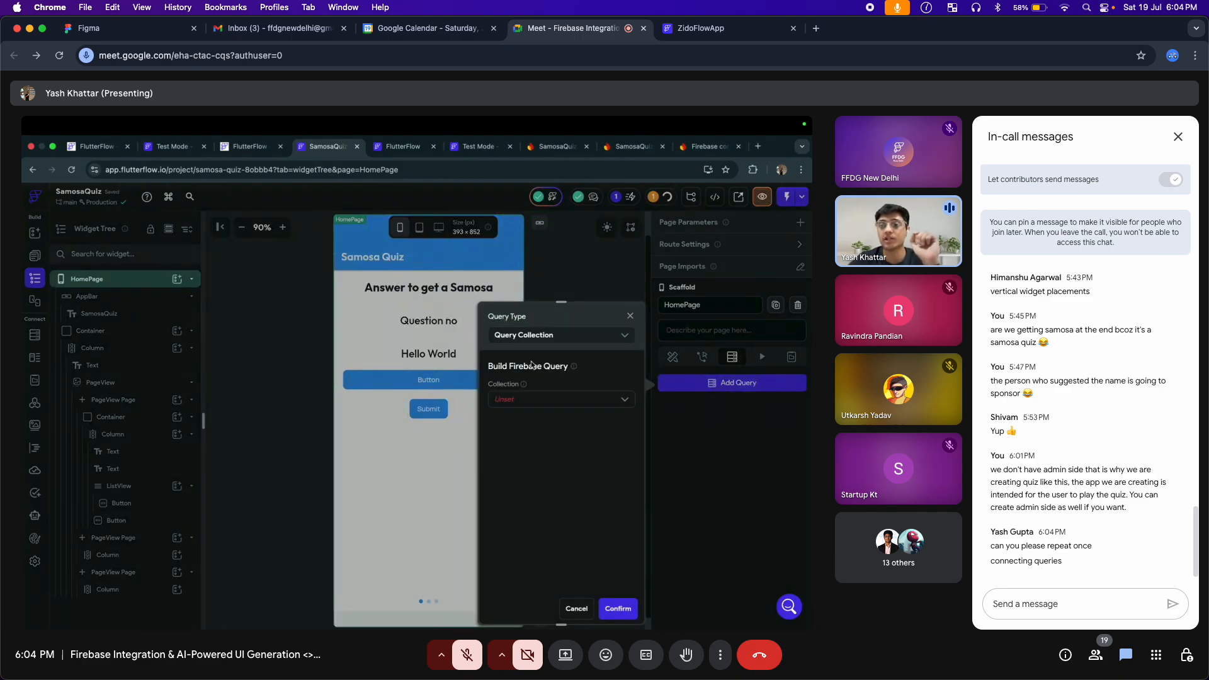
left_click(525, 399)
left_click(526, 441)
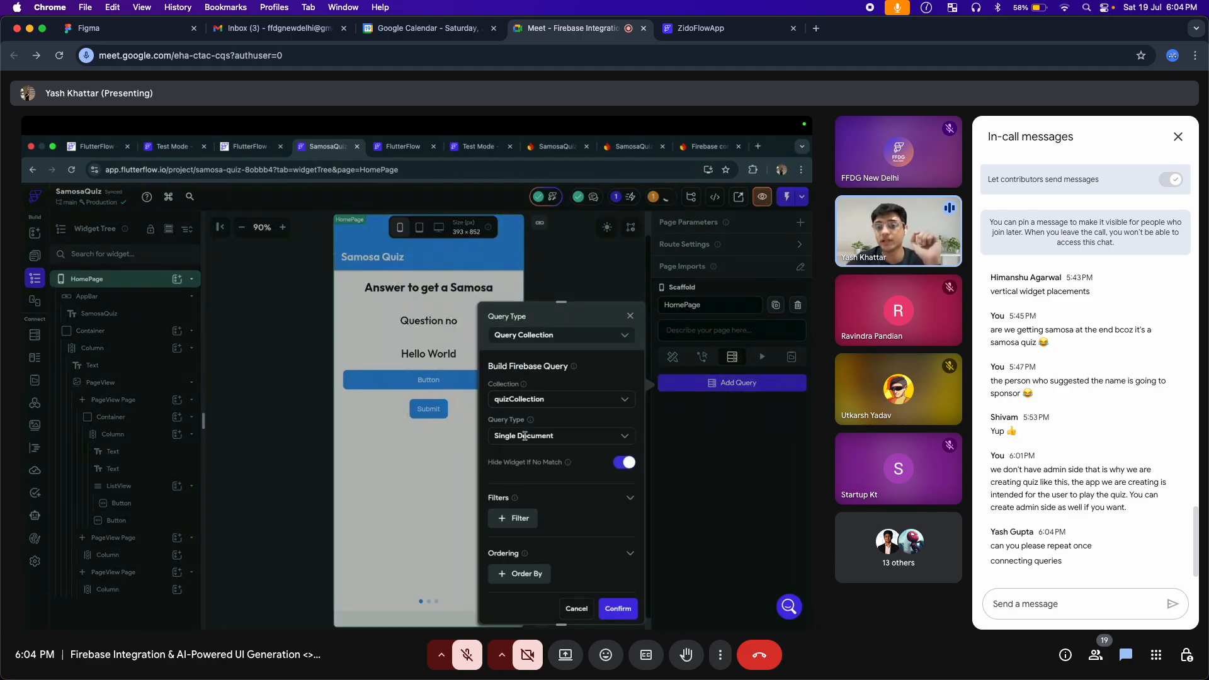
left_click(573, 435)
left_click(561, 465)
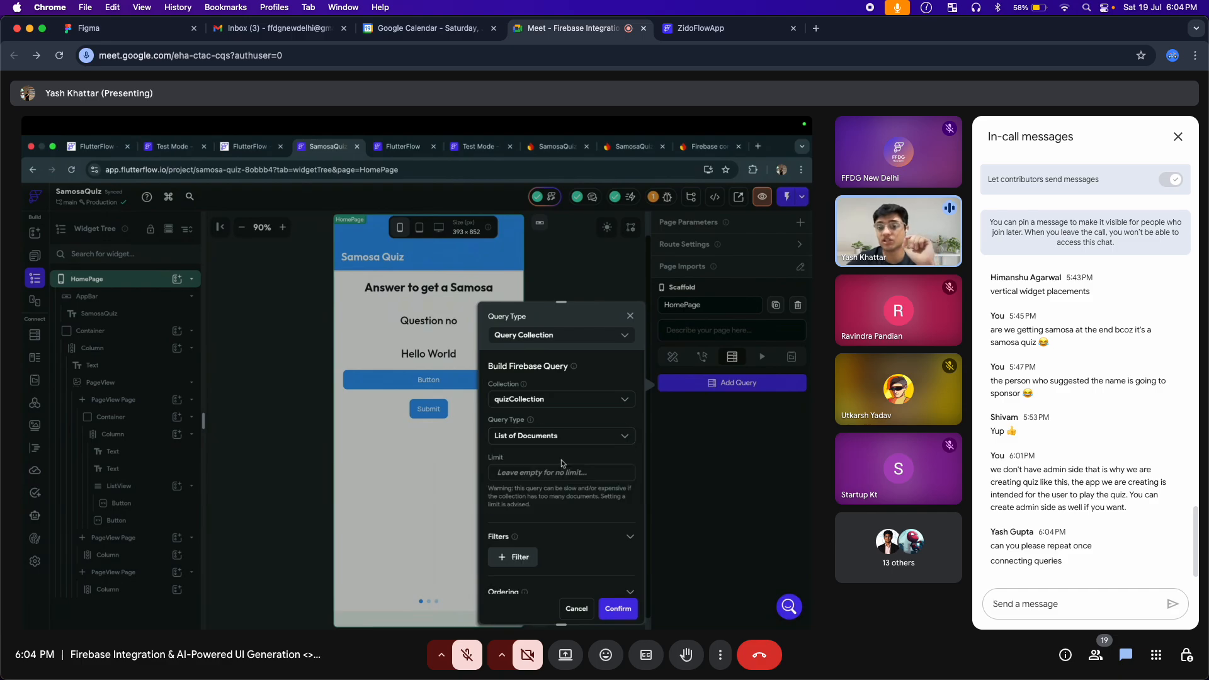
left_click(614, 609)
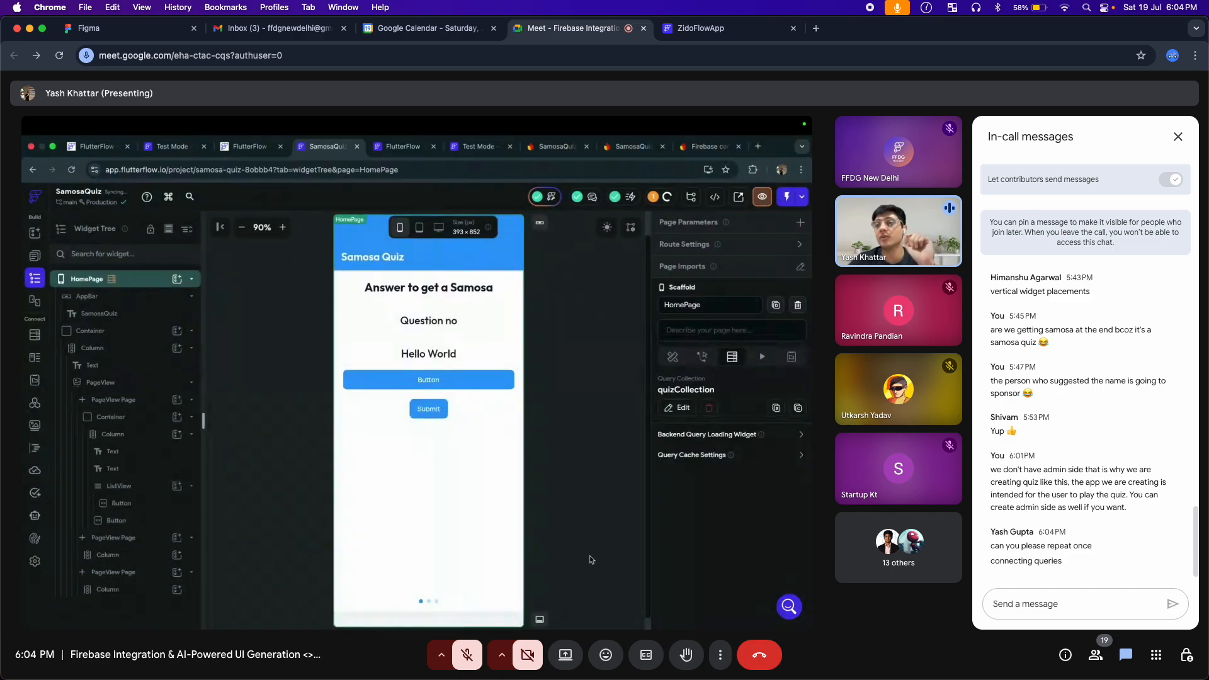
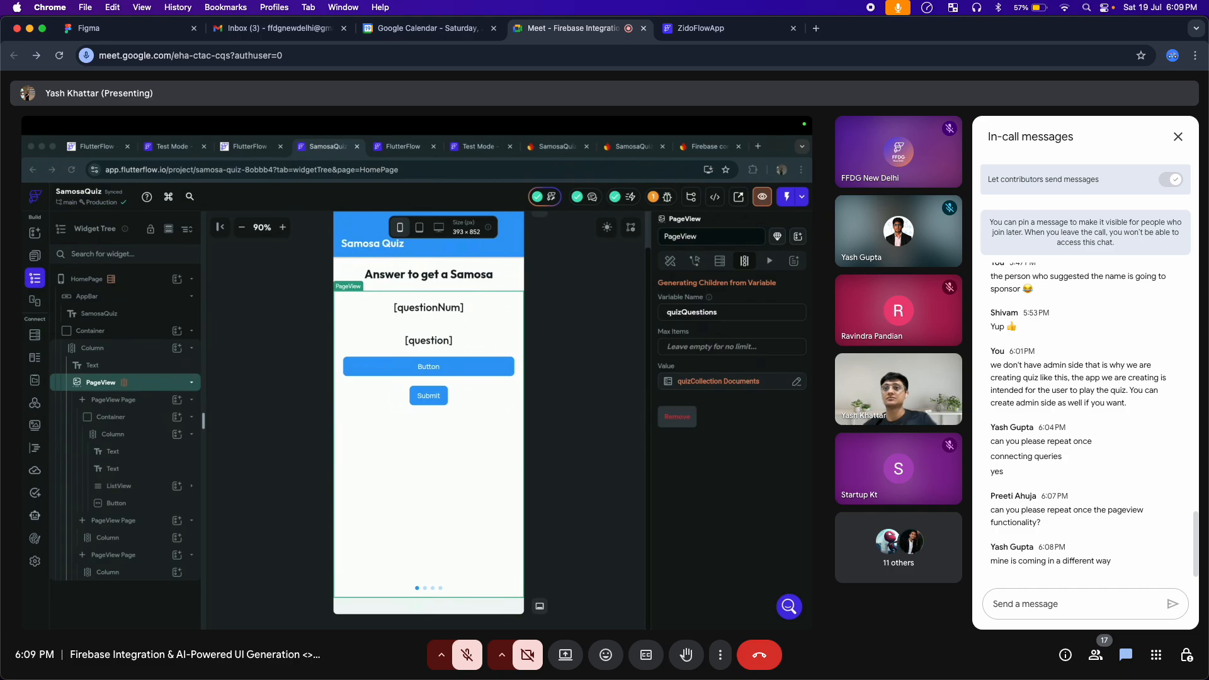
Post the in-call chat message "you can share your screen", ending with an @ mention of the attendee by first name
left_click(1022, 603)
type("you can sha")
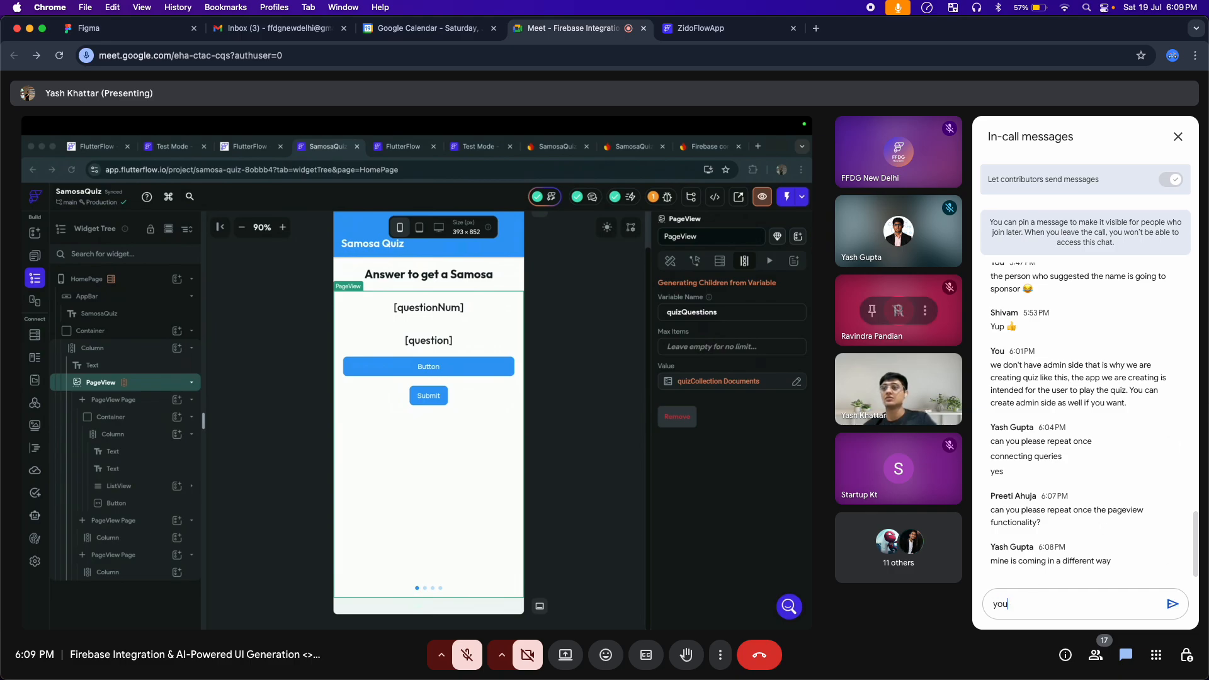
type("re your screen Ya")
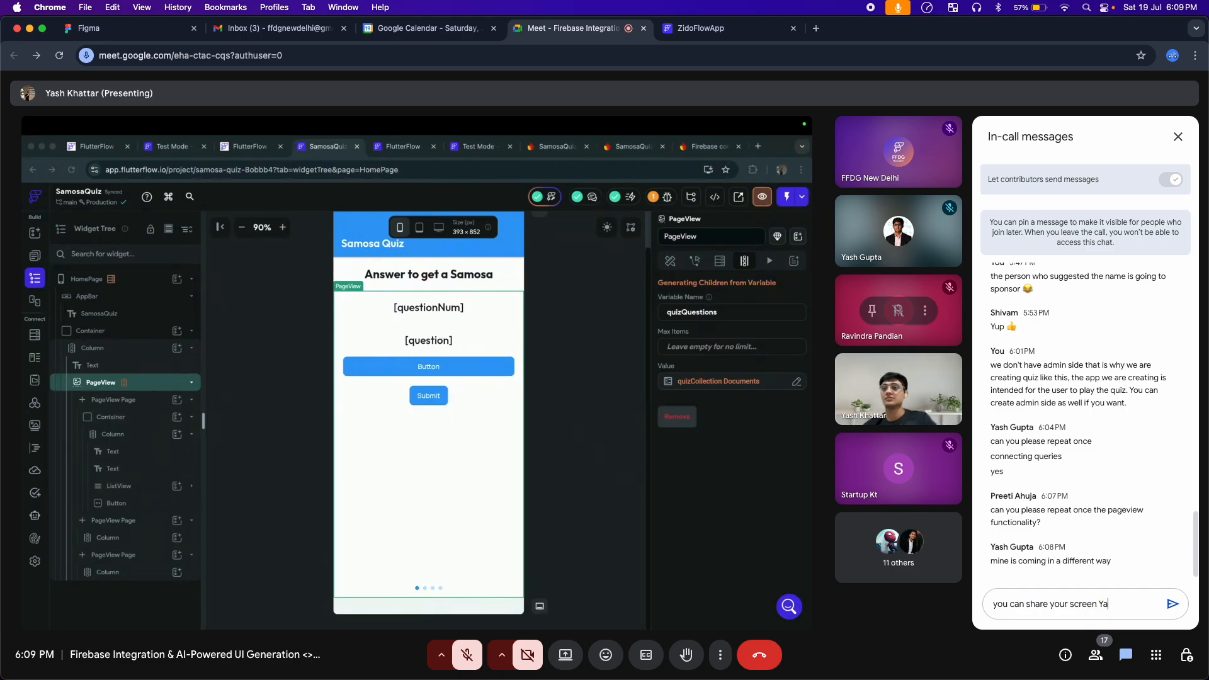
type("sh")
left_click(1101, 604)
type("@Yash")
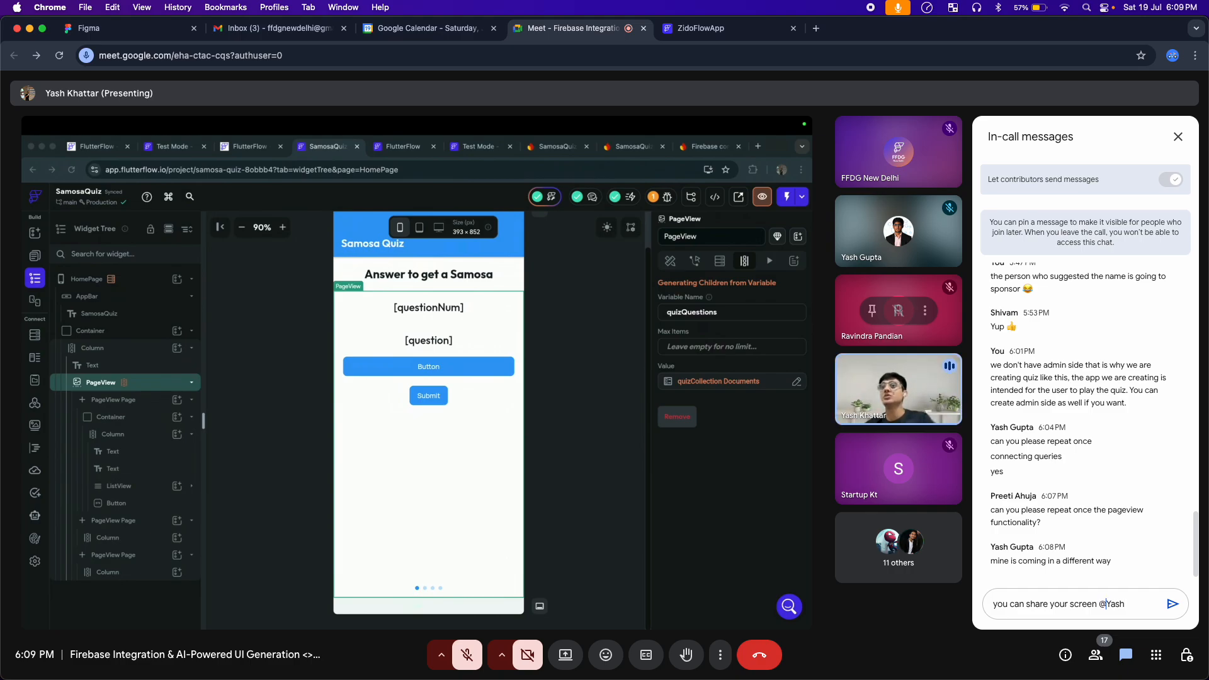
key("Return")
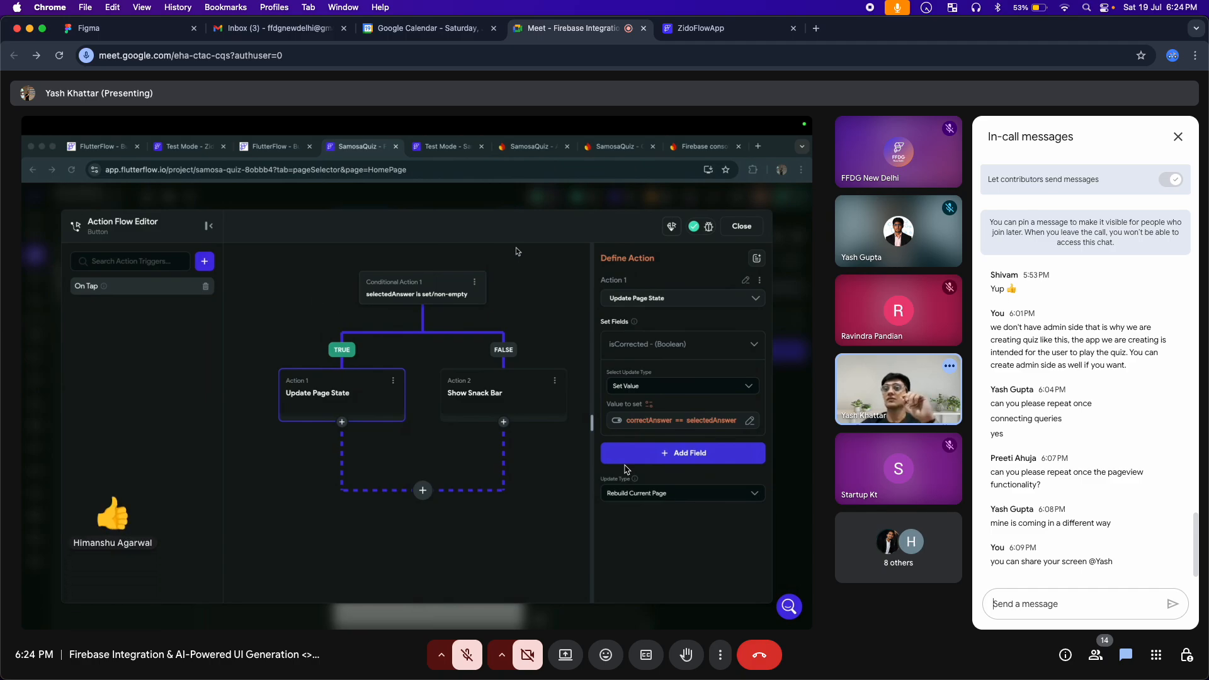
Draft a new in-call chat message reading "is anybody following along? or"
type("is")
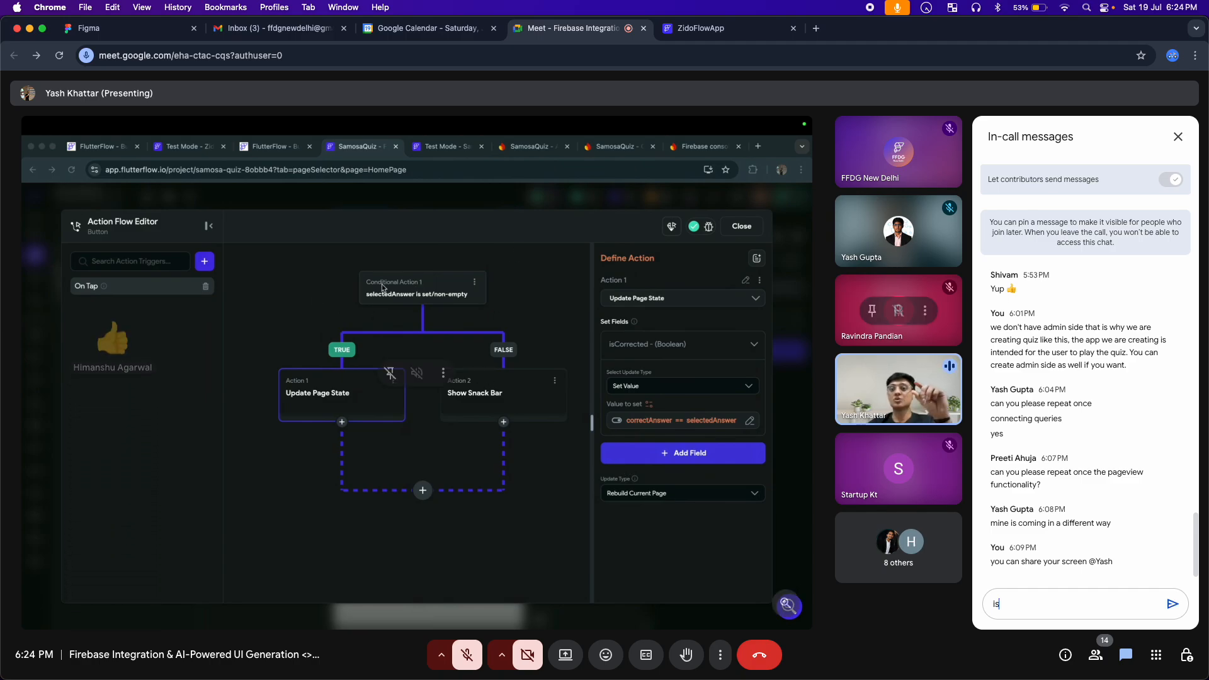
type(" any")
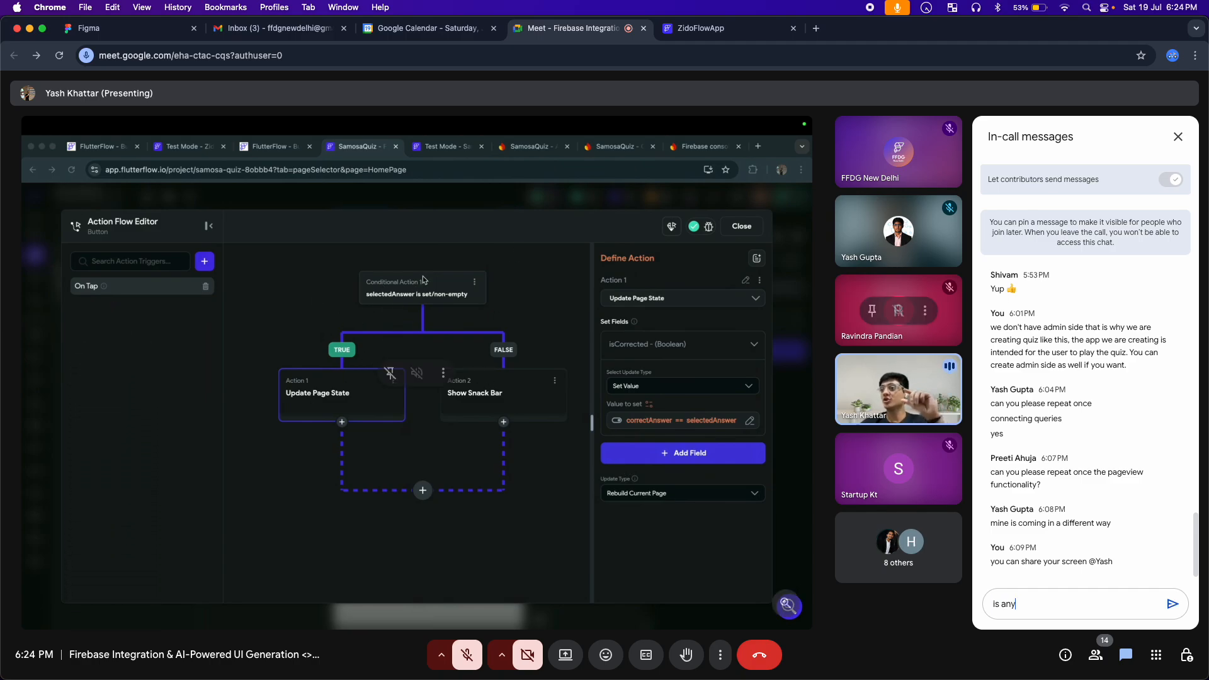
type("body")
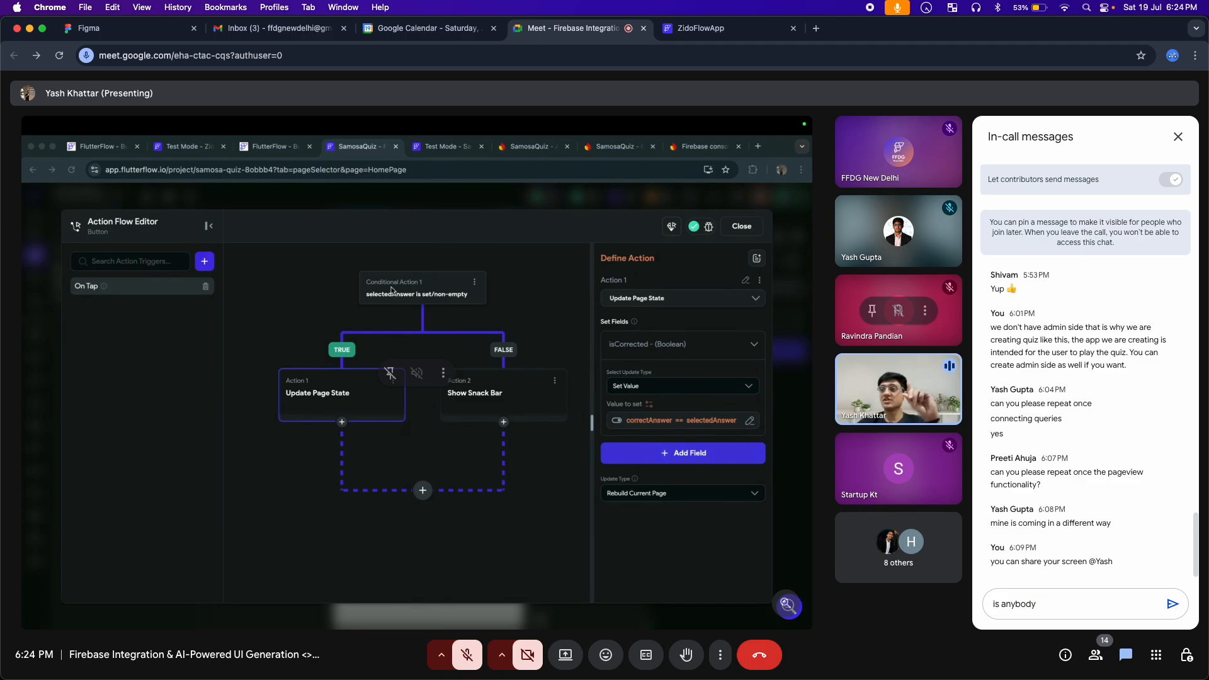
type(" follow")
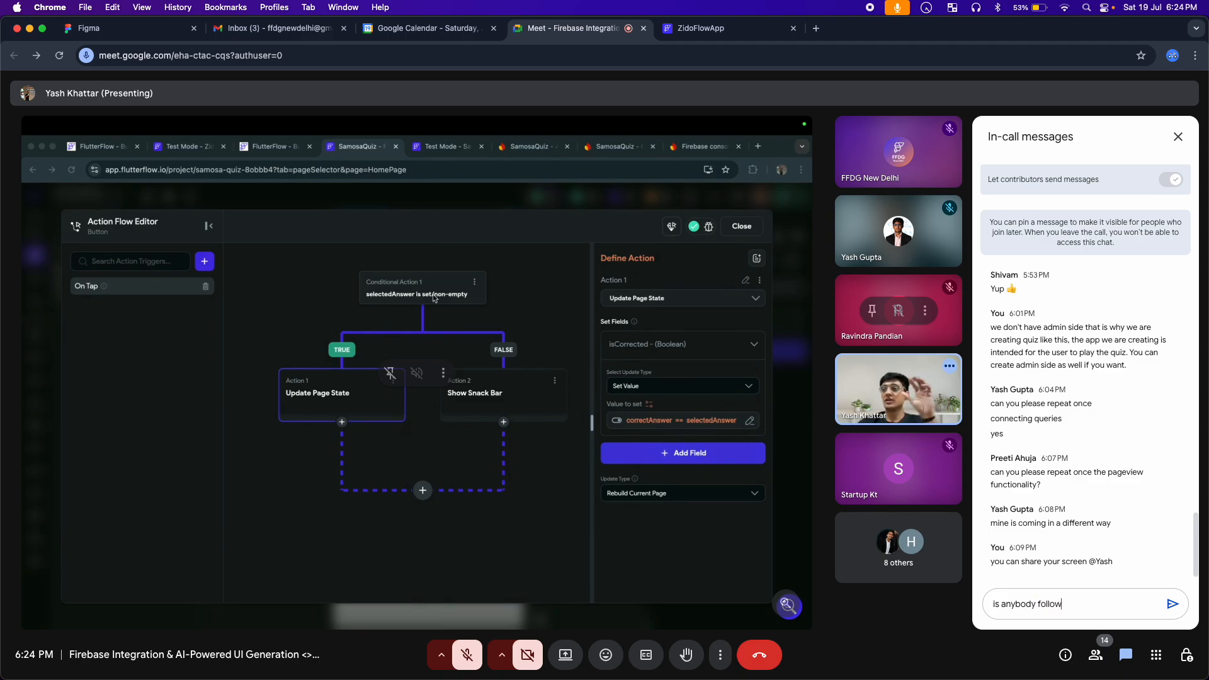
type("ing")
key("BackSpace")
type("ng ")
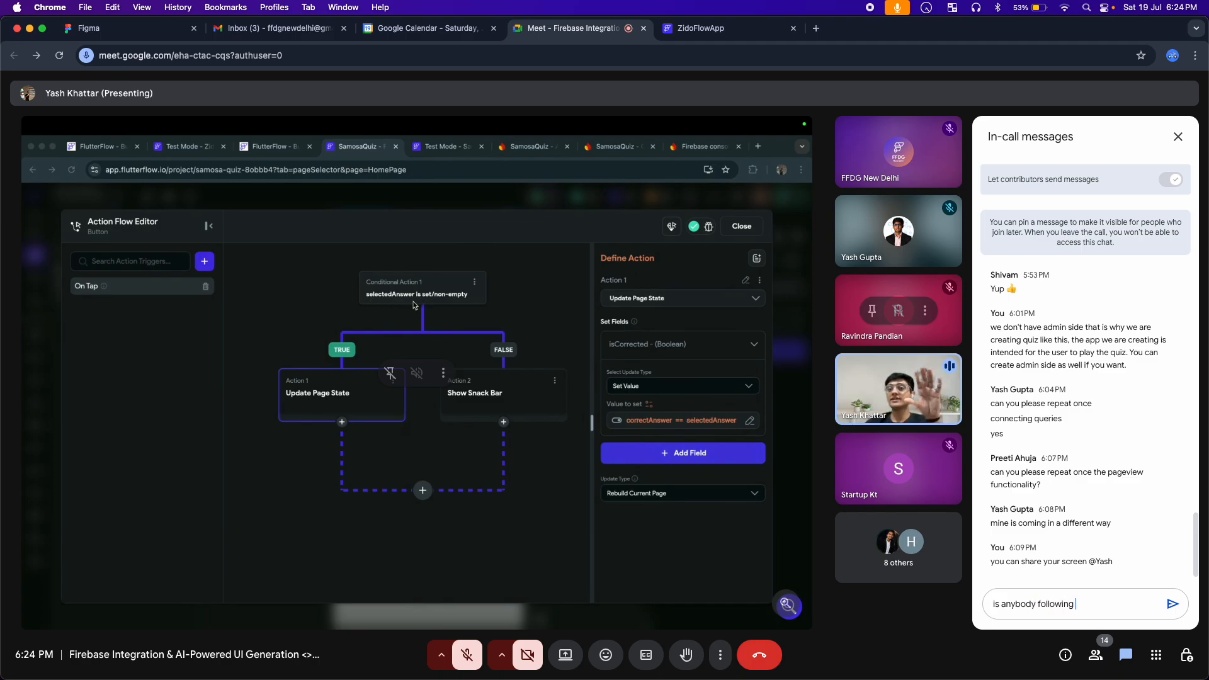
type("along? o")
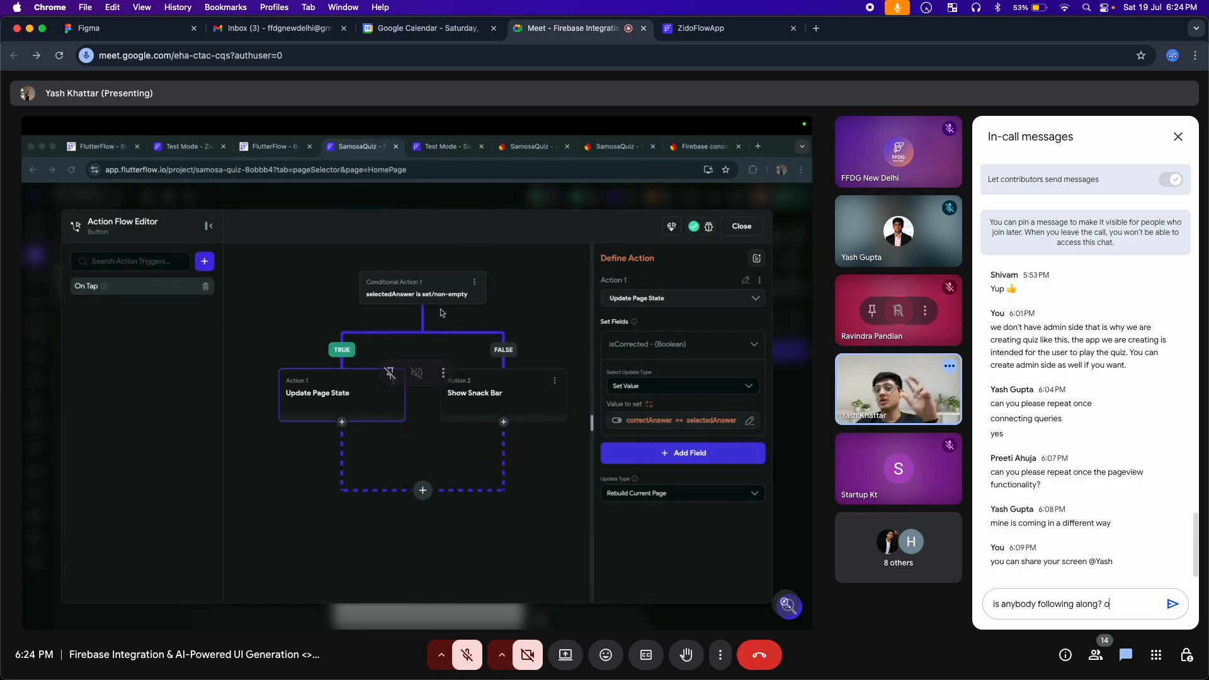
type("r if n")
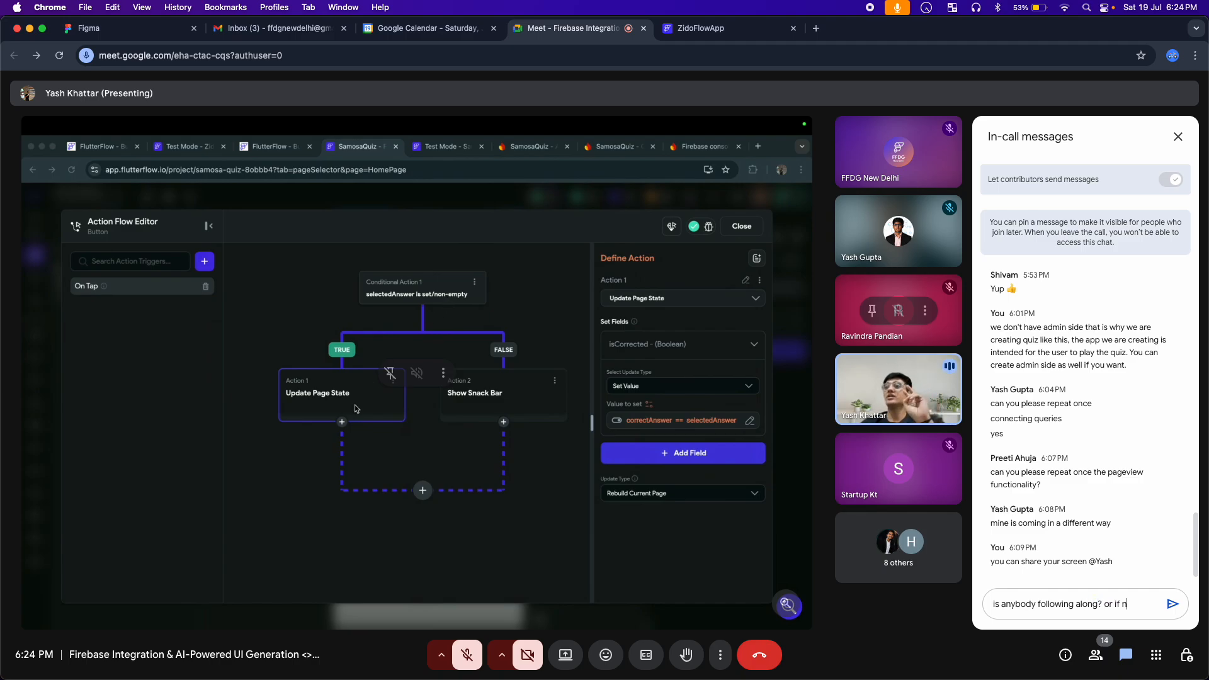
type("ot, ")
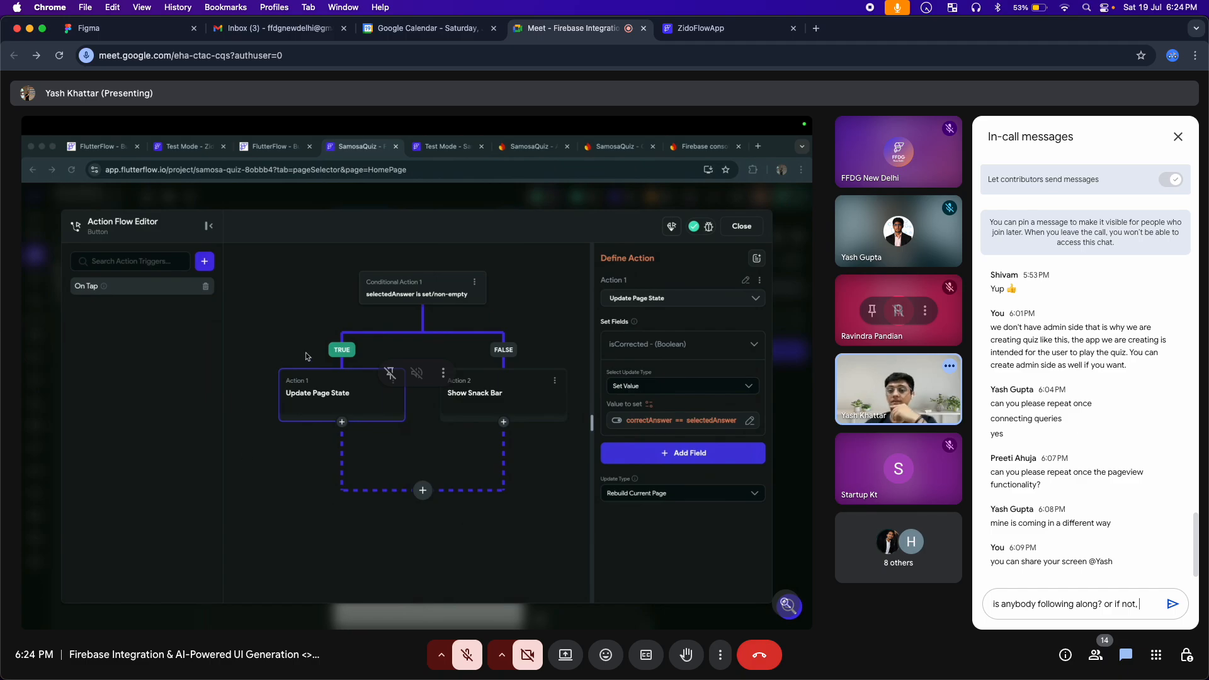
type("do")
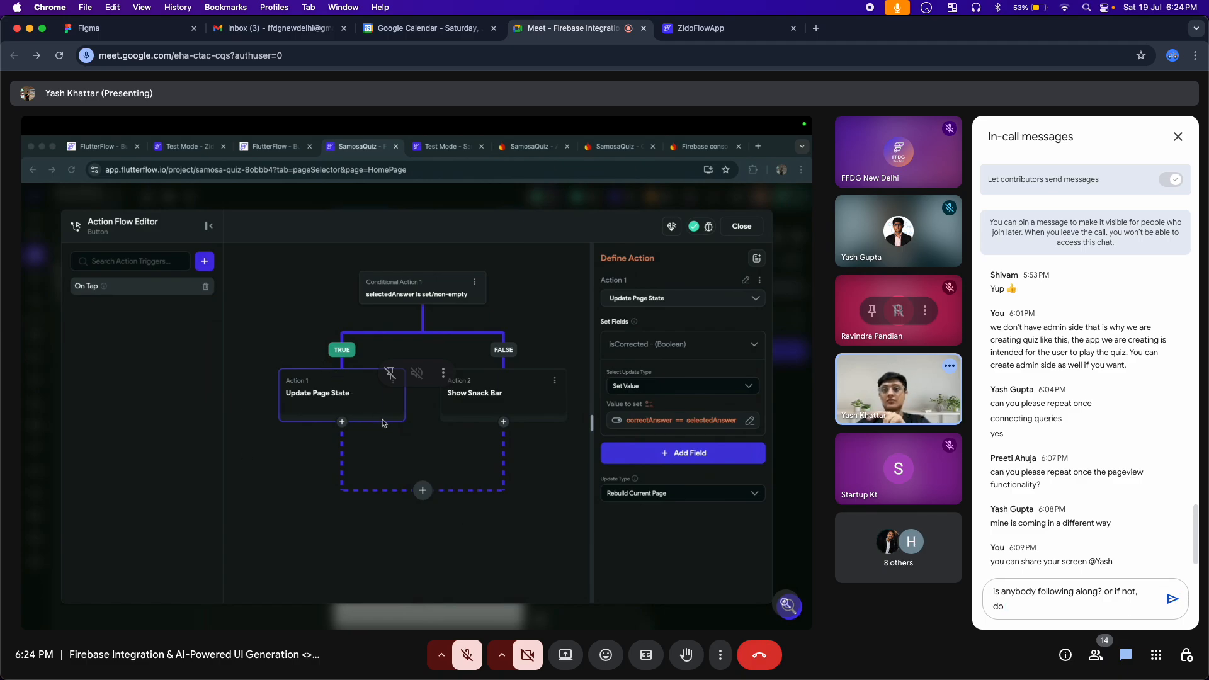
Continue the chat draft after "or" with "if not, do you have any questions?"
type("you")
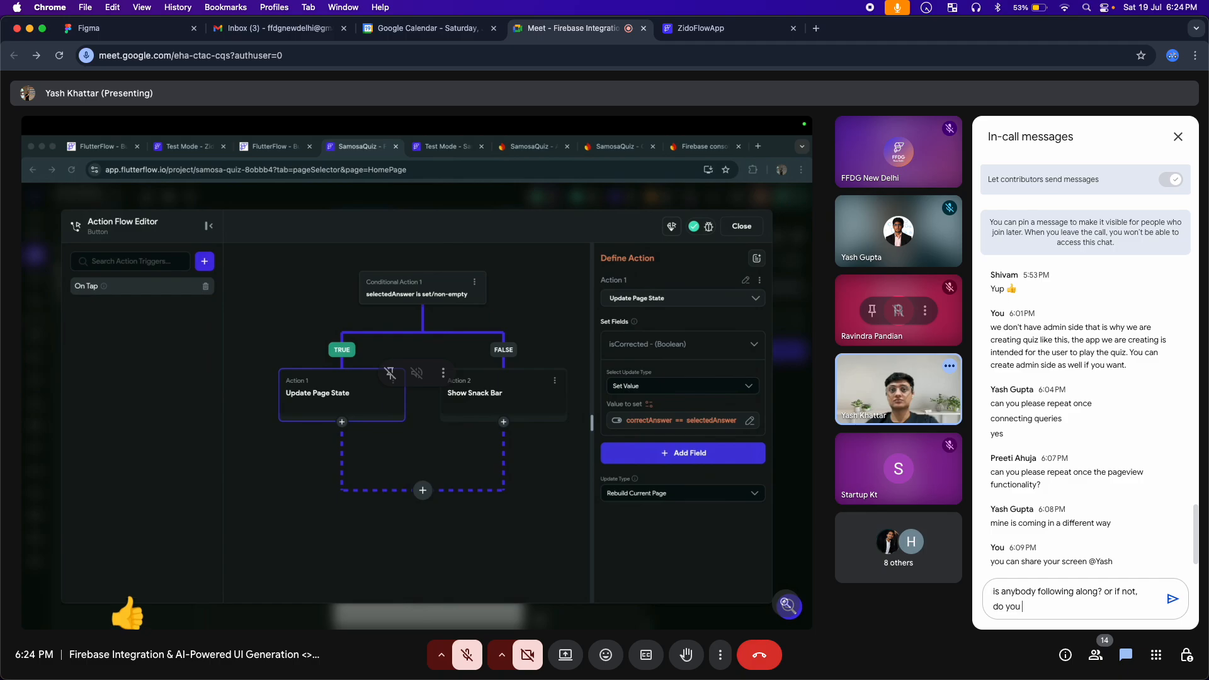
type(" have an")
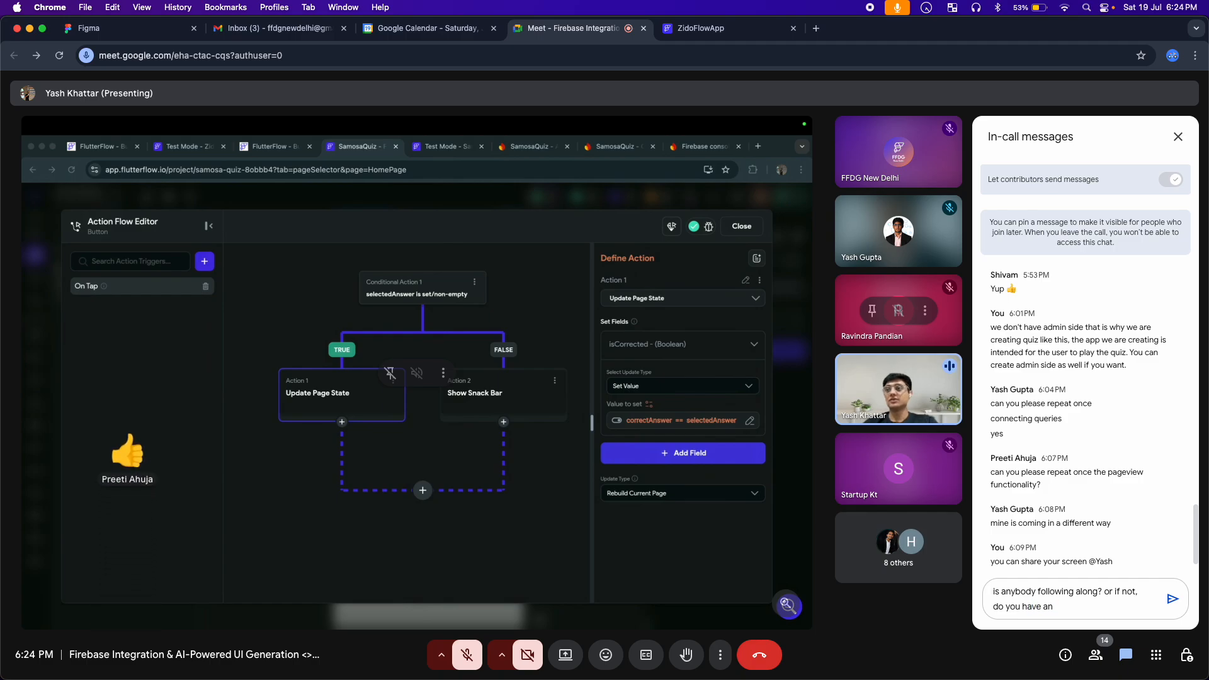
type("y quest")
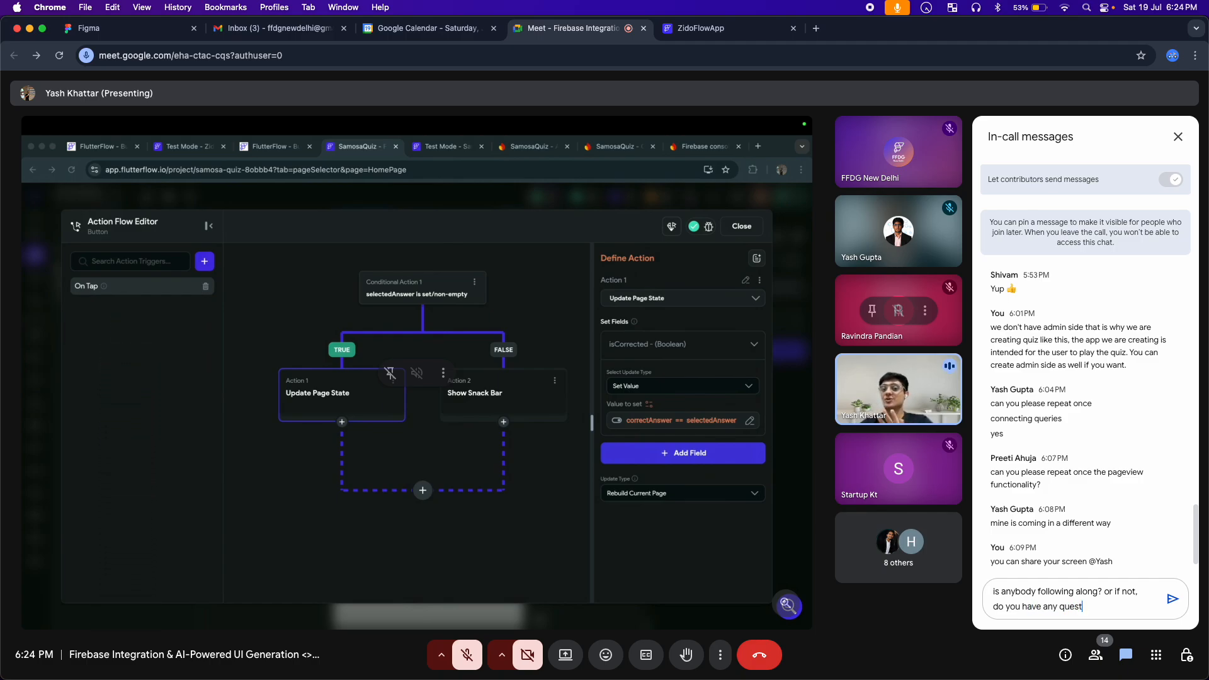
type("ions?")
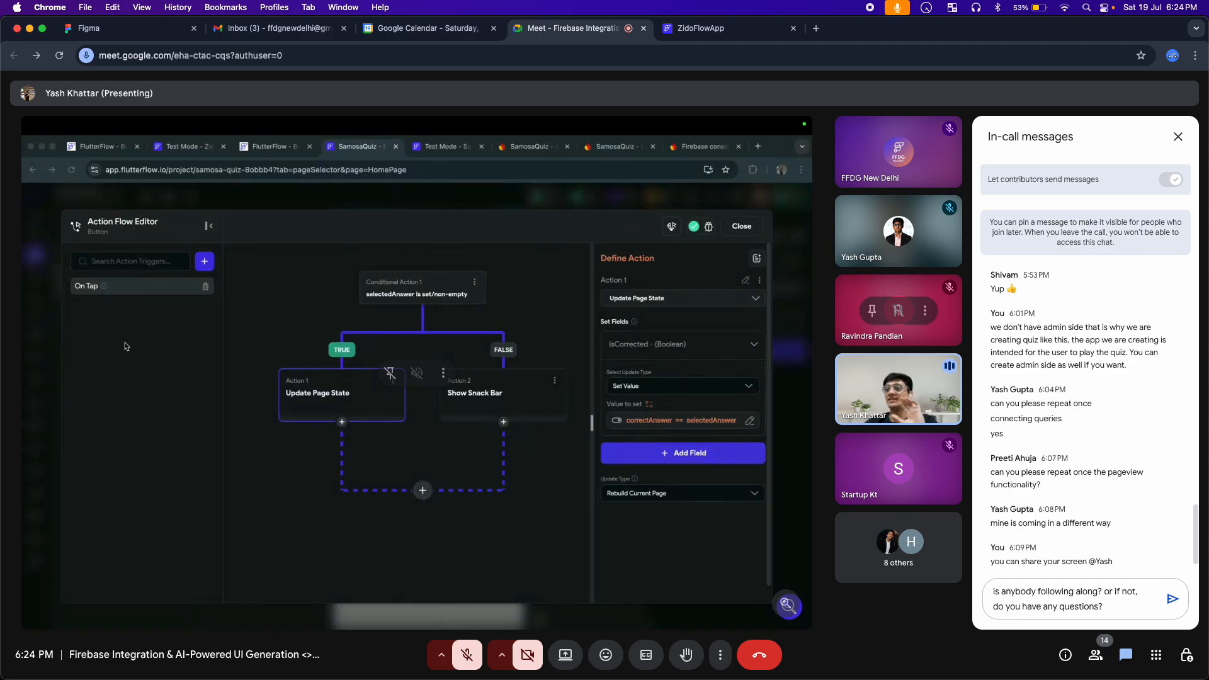
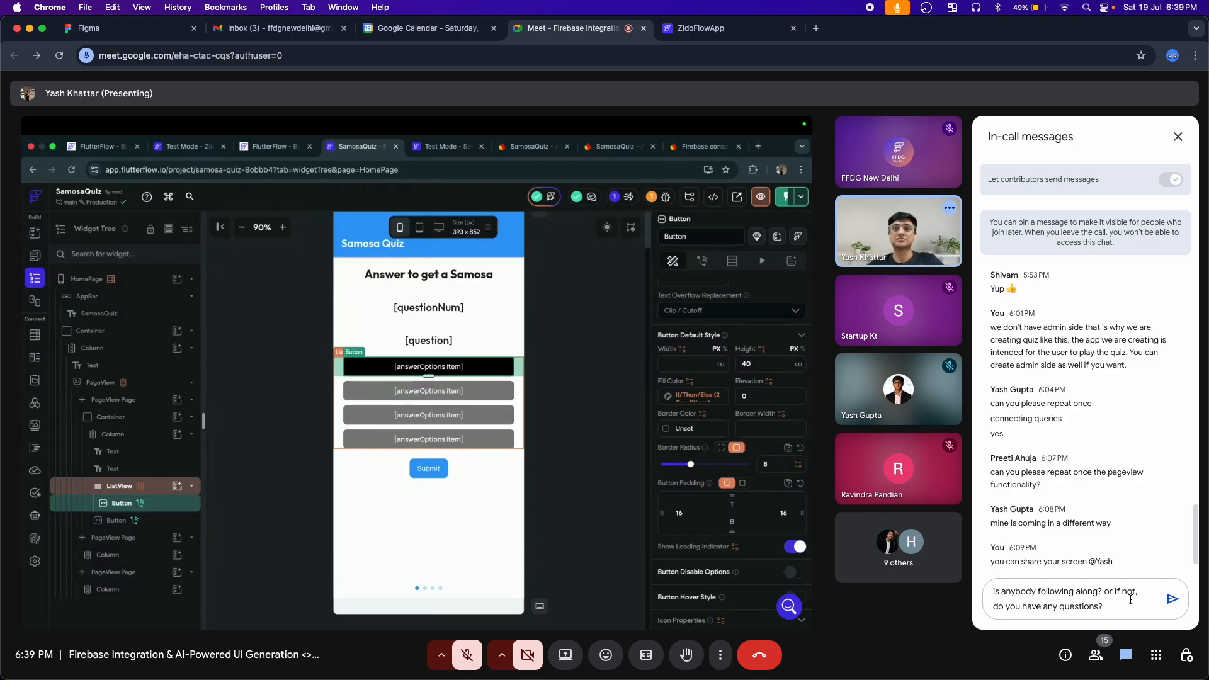
Unmute the microphone to speak briefly, mute it again, and clear the unsent in-call chat draft
left_click(467, 661)
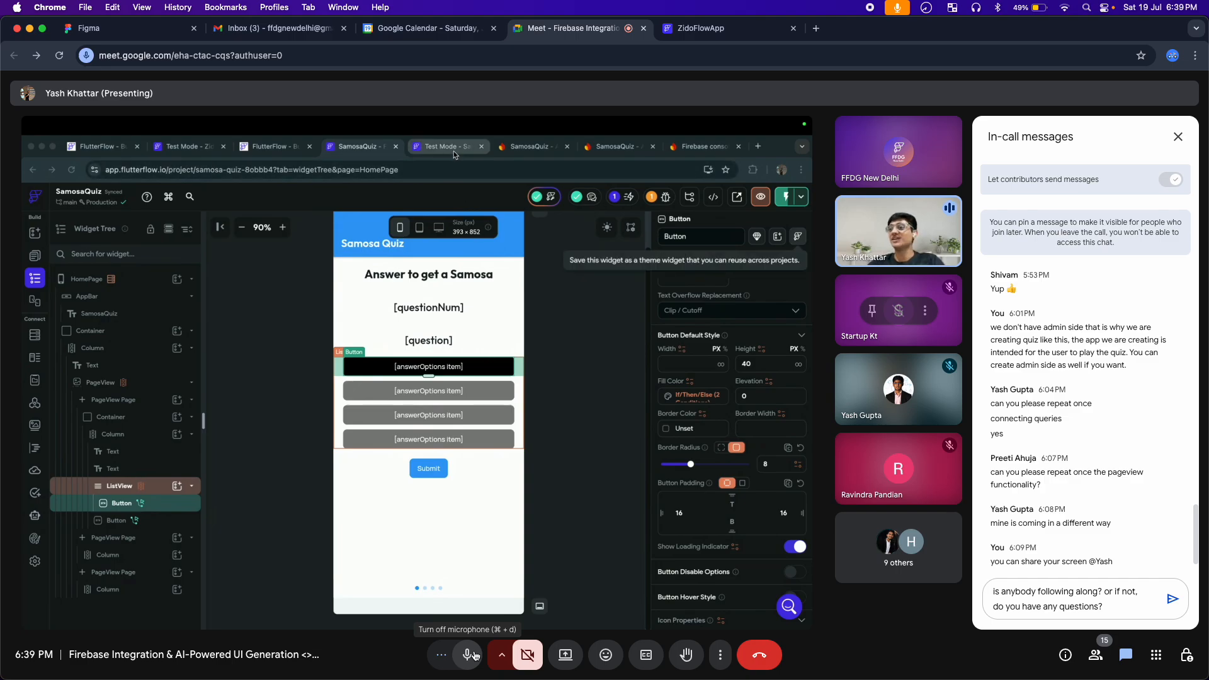
left_click(475, 655)
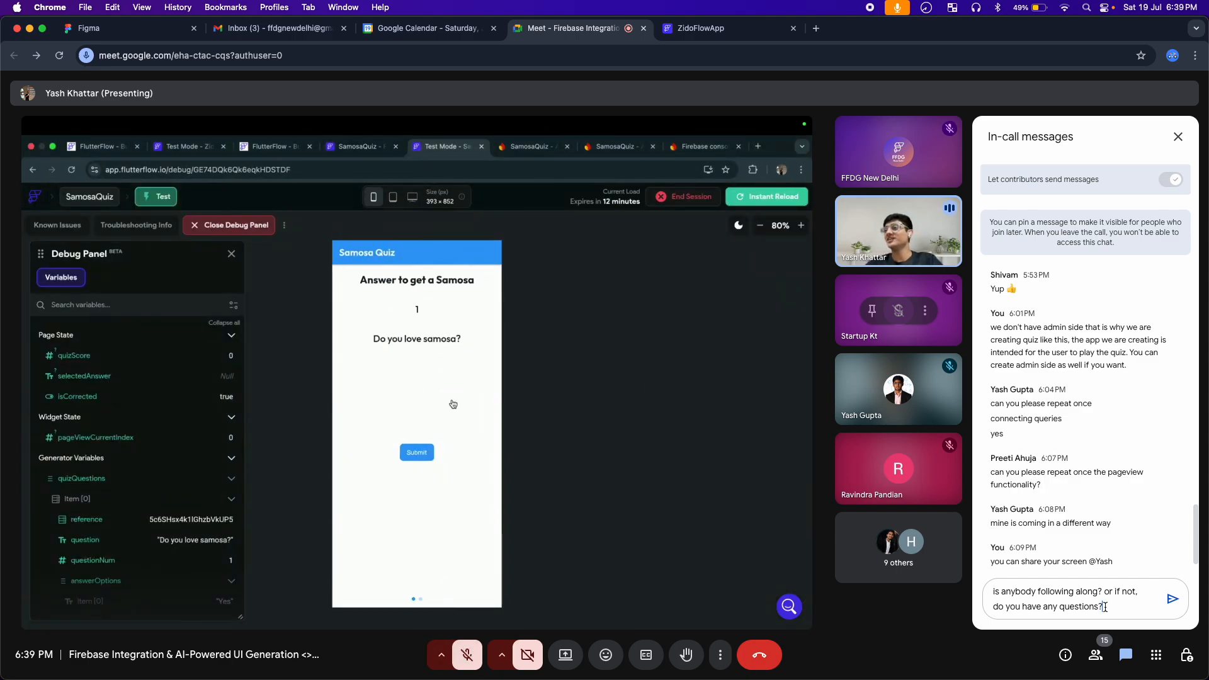
key("super+a")
key("BackSpace")
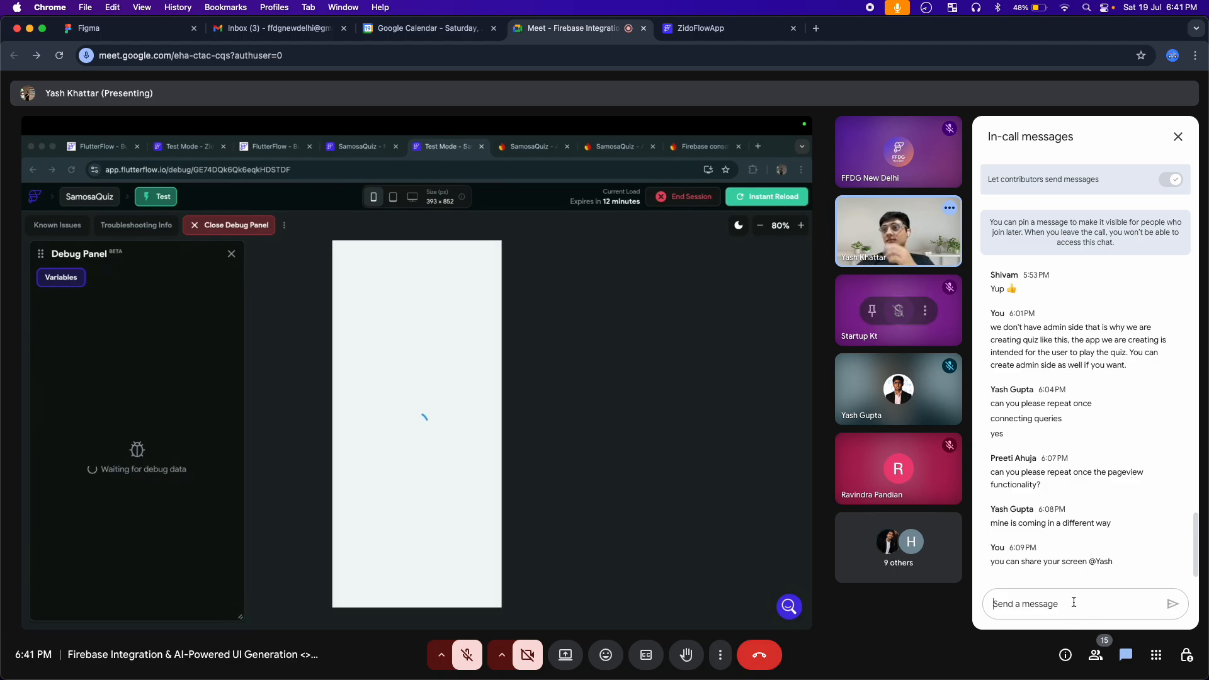
Post the in-call chat message "even if you didn't follow, did you. understand how this is created?"
type("eve")
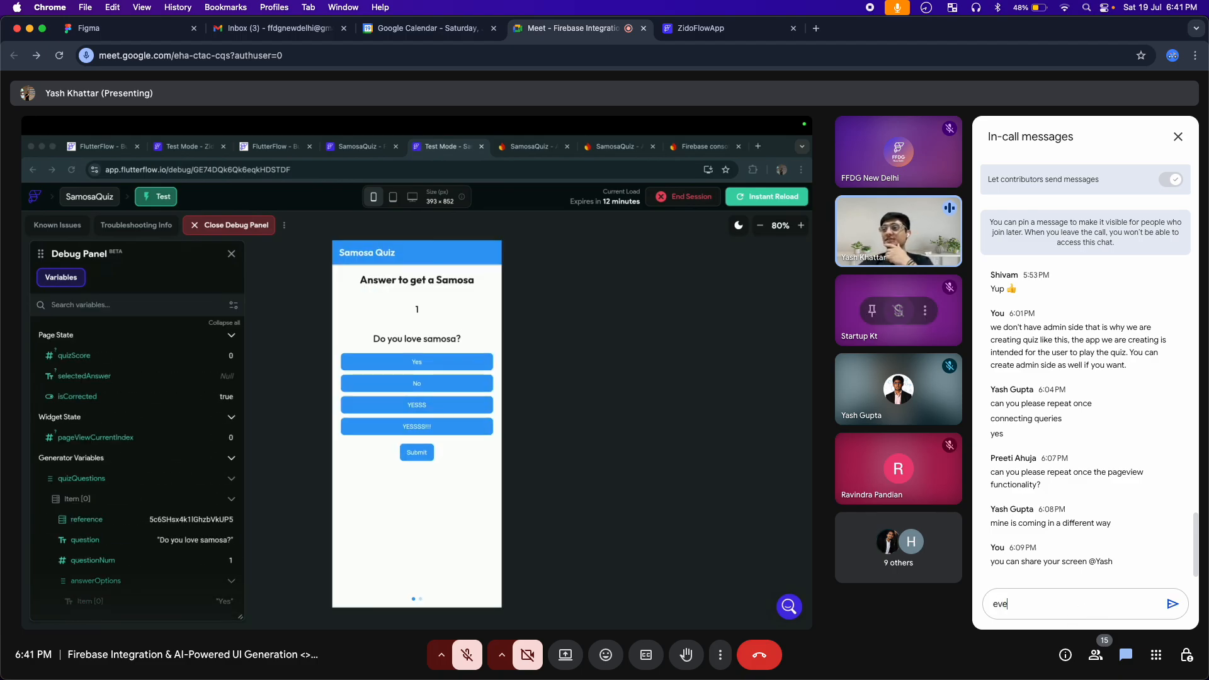
type("n if you f")
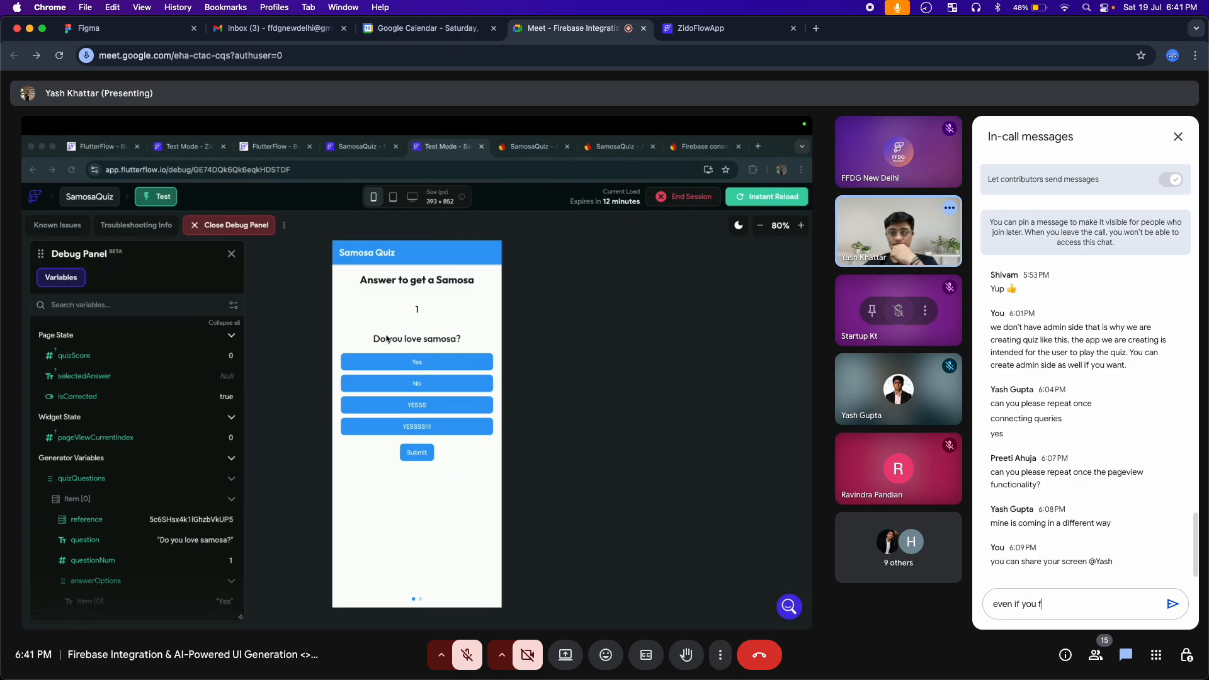
key("BackSpace")
type("did")
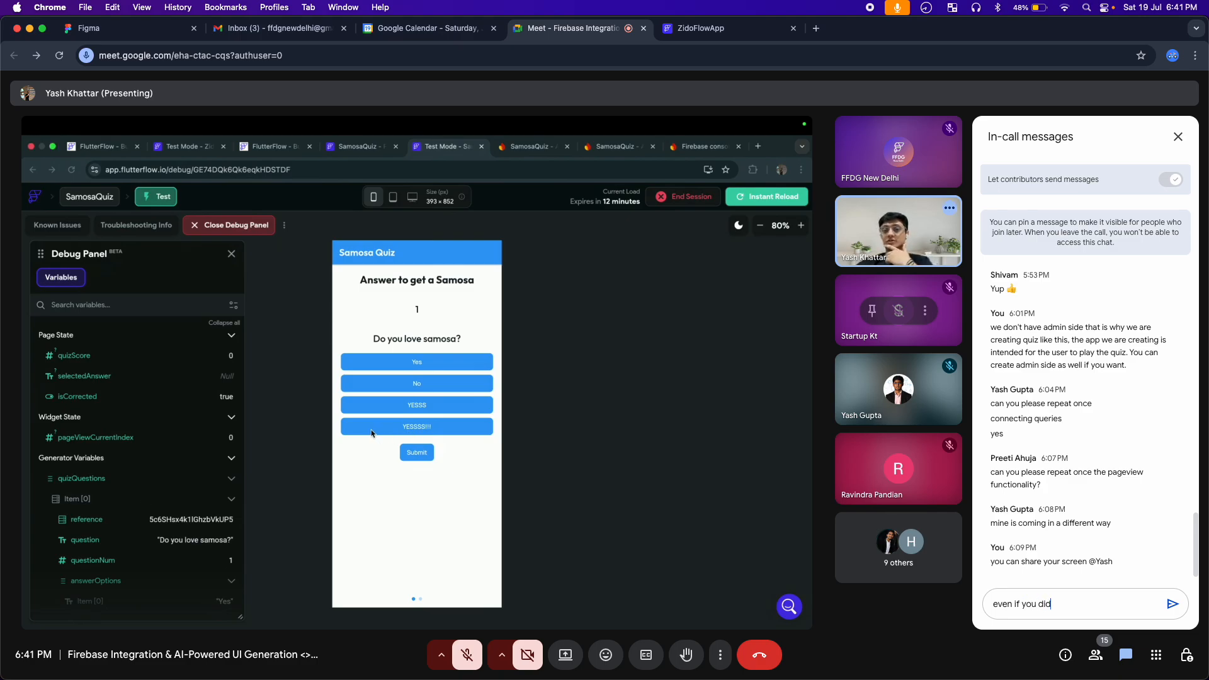
type("n't folo")
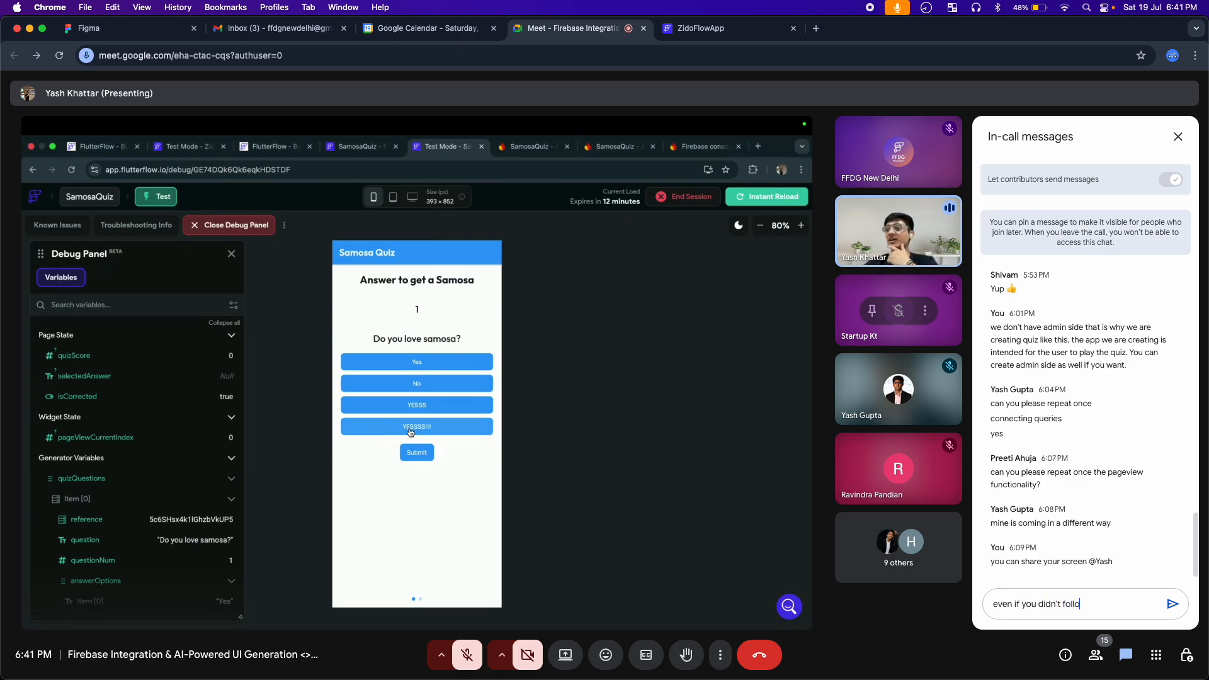
type("w, ")
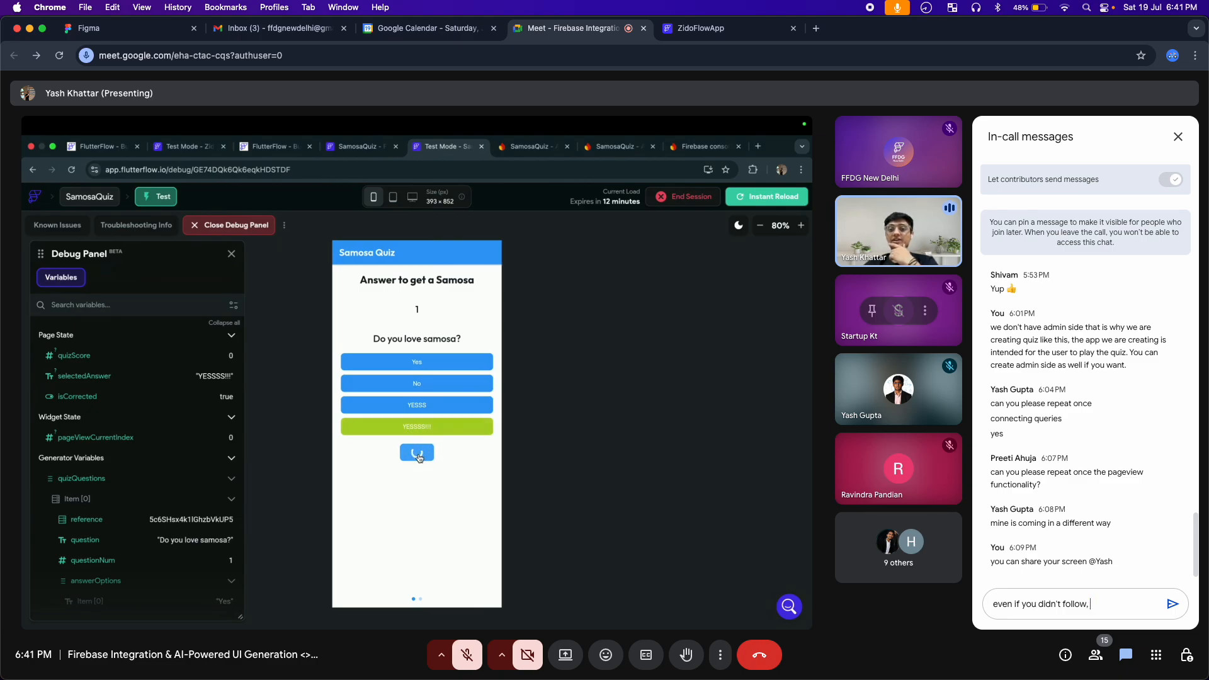
type("did you. und")
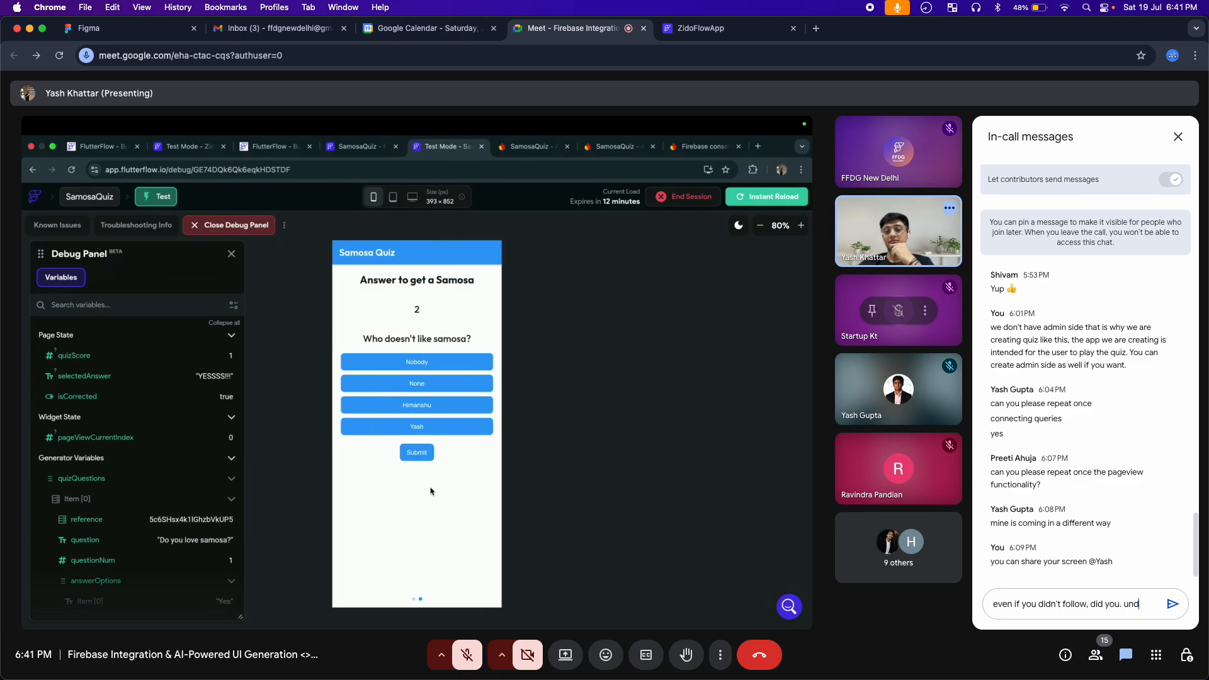
type("erstand how")
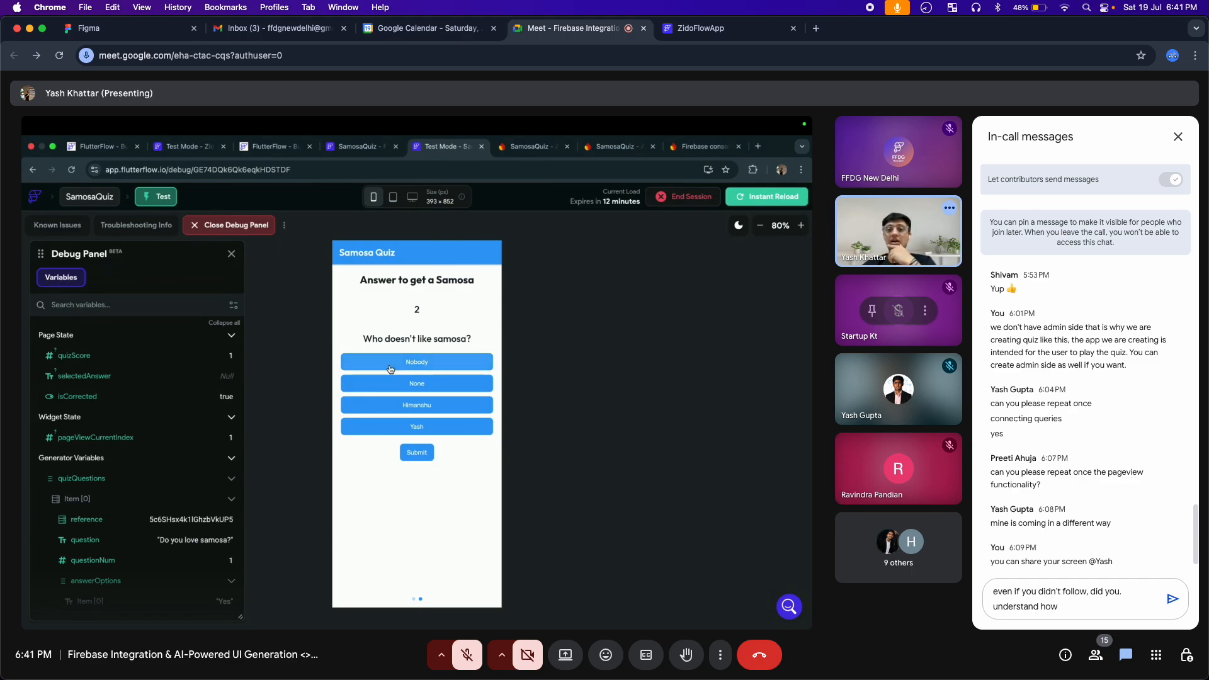
type("this i")
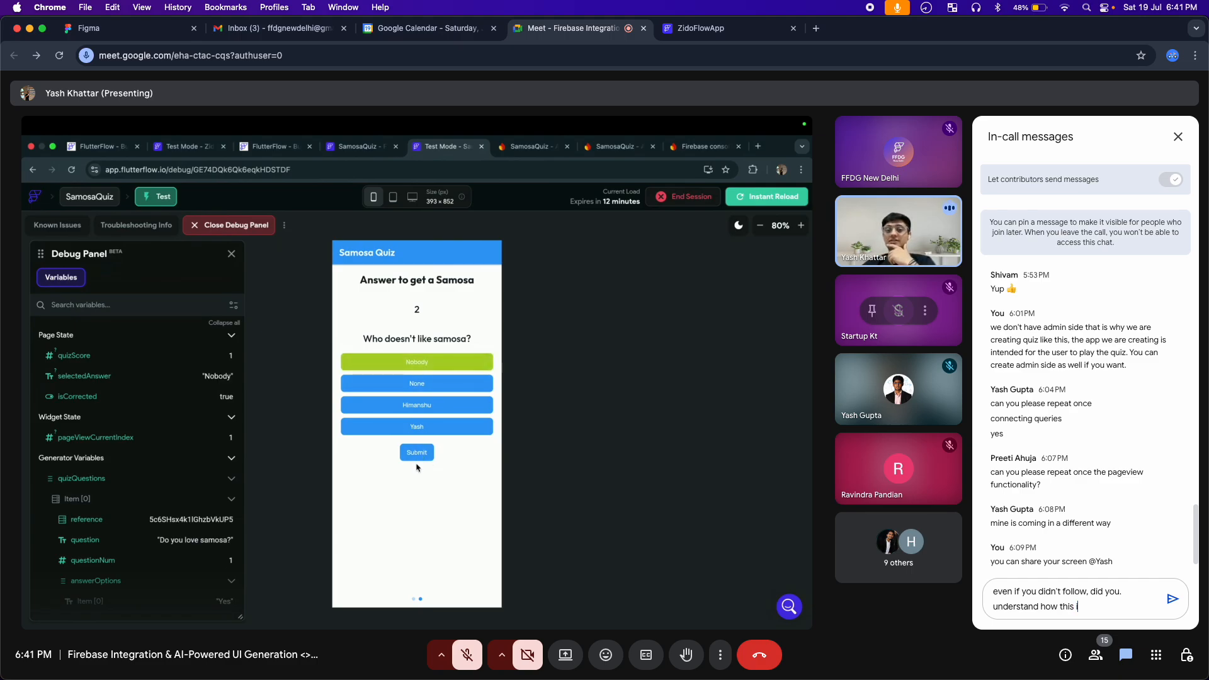
type("s creat")
type("ed?")
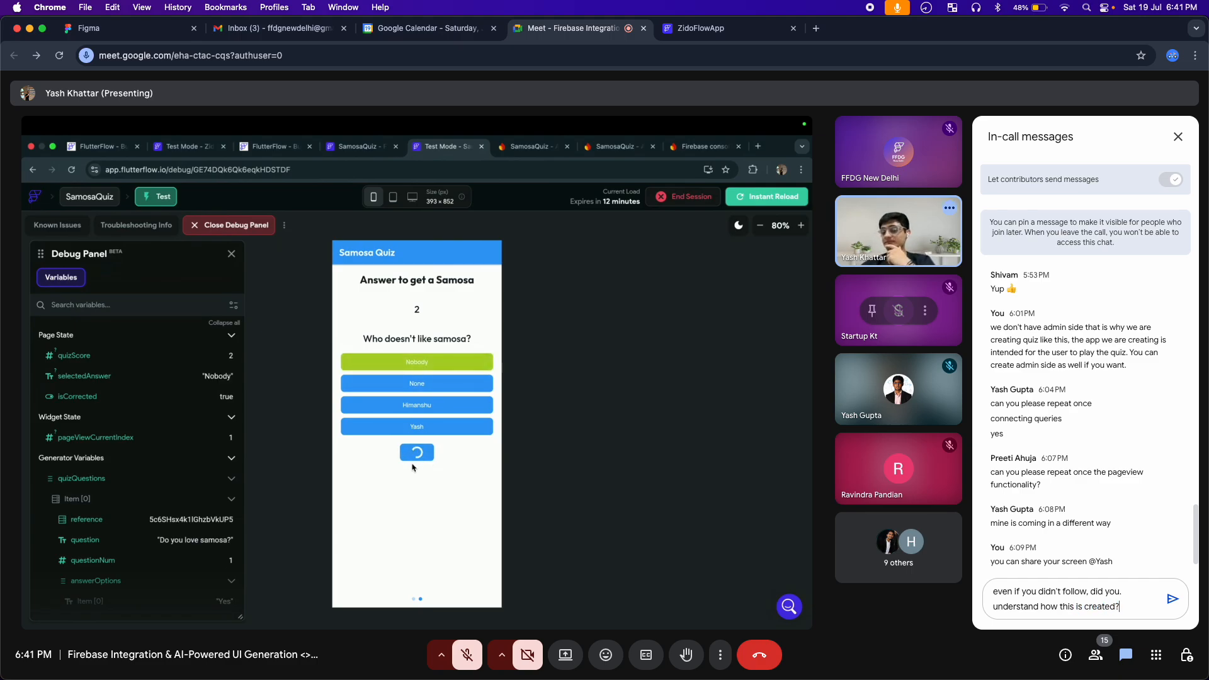
key("Return")
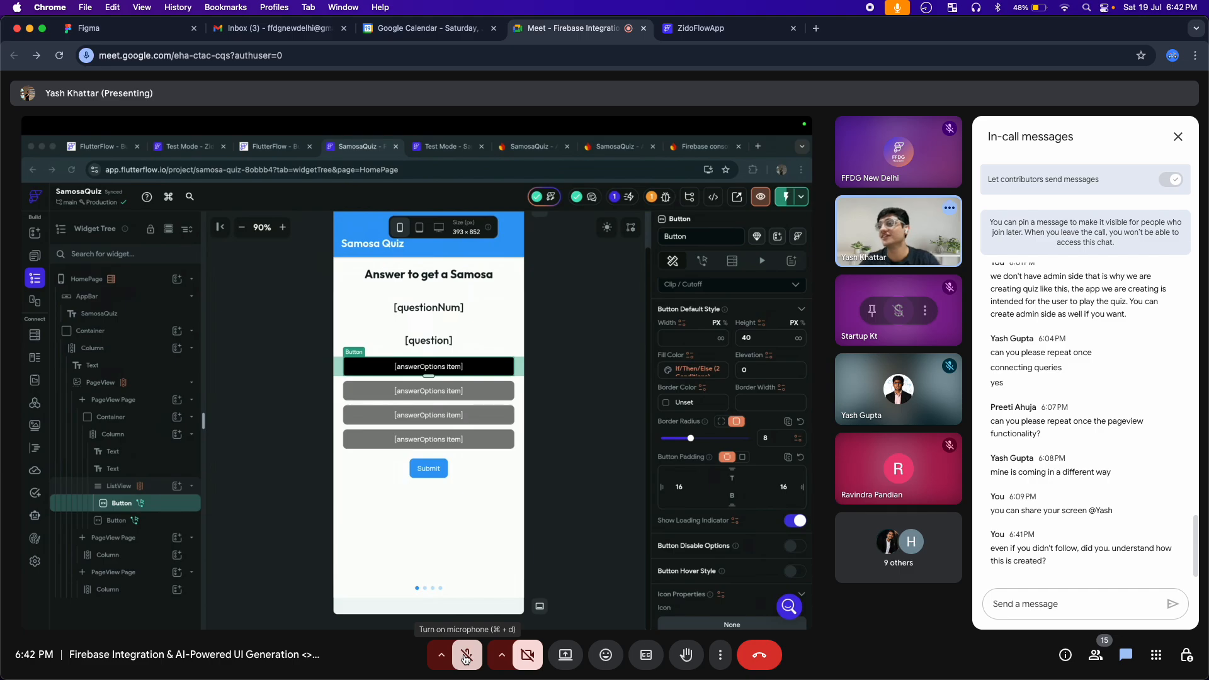
Unmute the microphone and repost the presenter's 5:13 PM Google Docs link from earlier in the chat
left_click(466, 657)
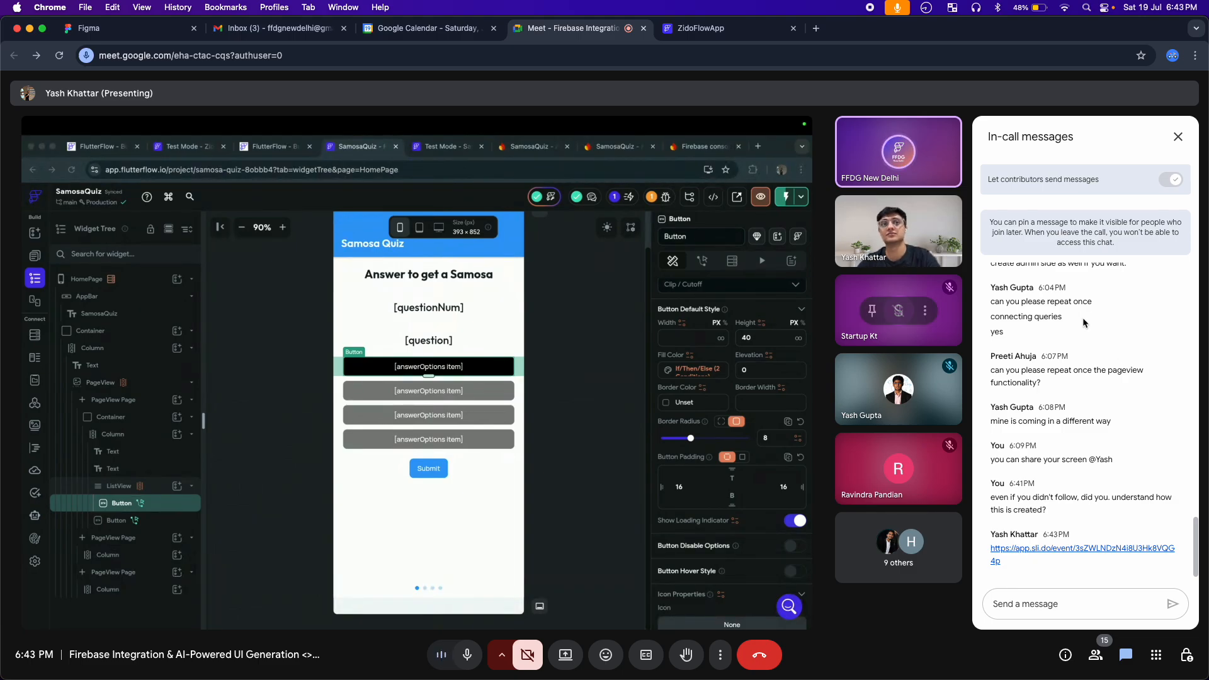
scroll(1075, 320, "up", 15)
scroll(1075, 320, "down", 6)
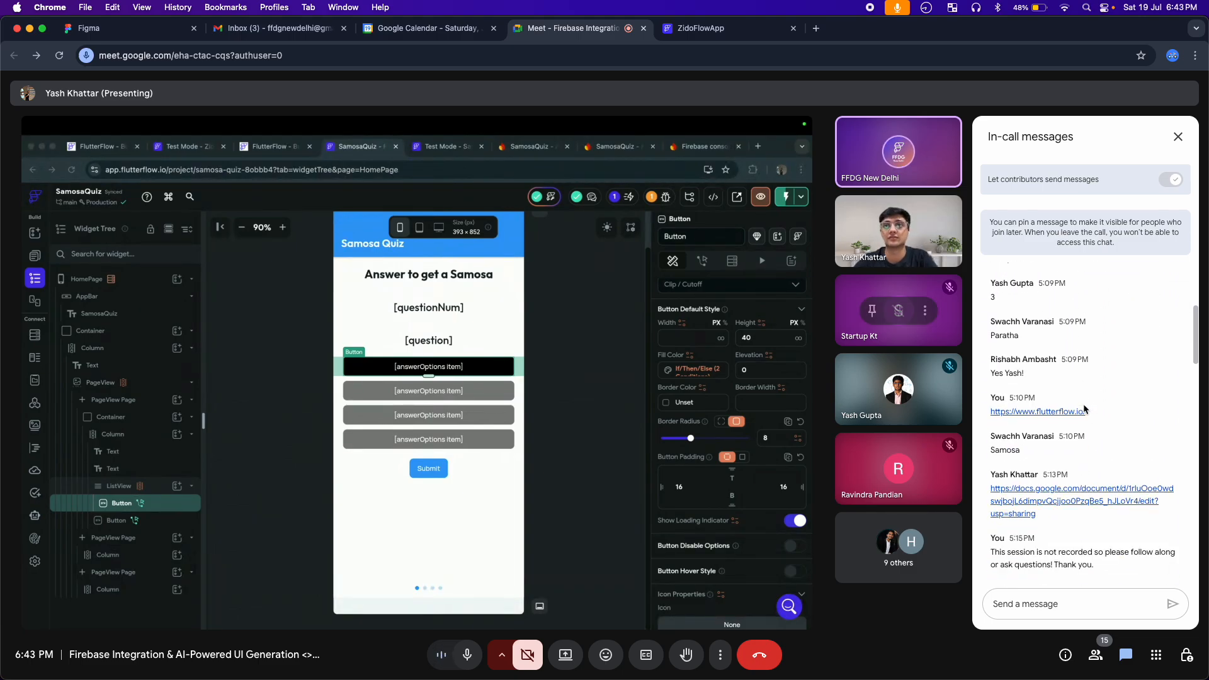
left_click_drag(1043, 422, 981, 388)
key("super+c")
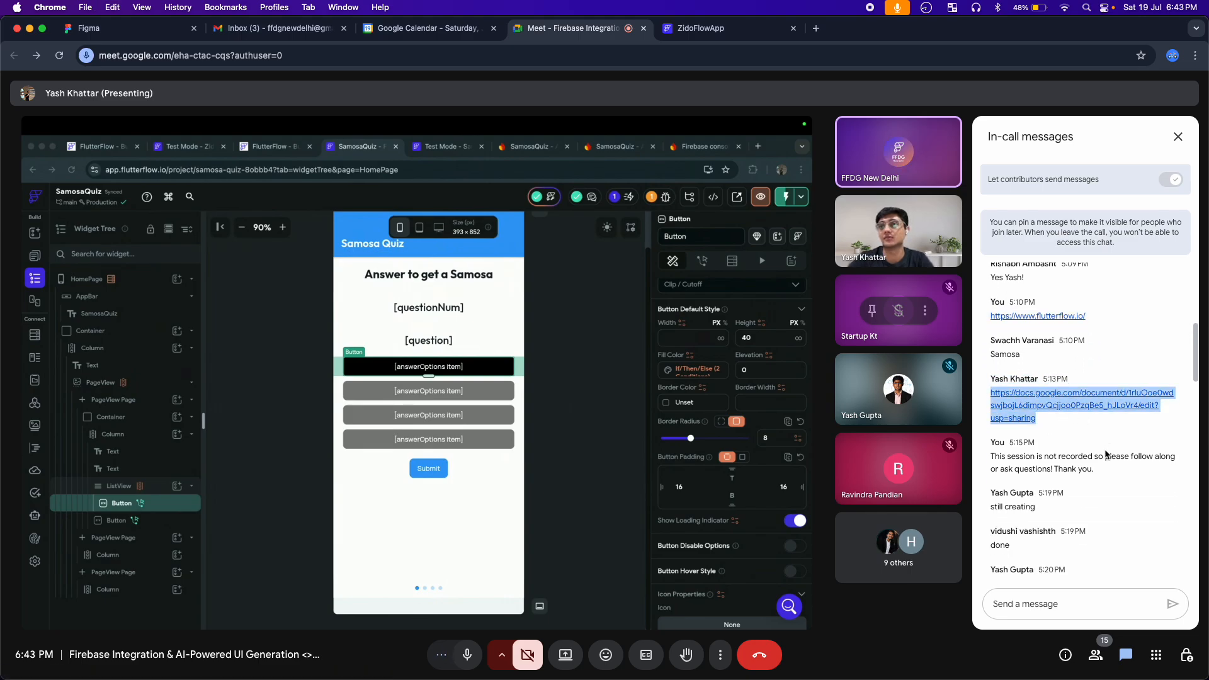
left_click(1036, 605)
key("super+v")
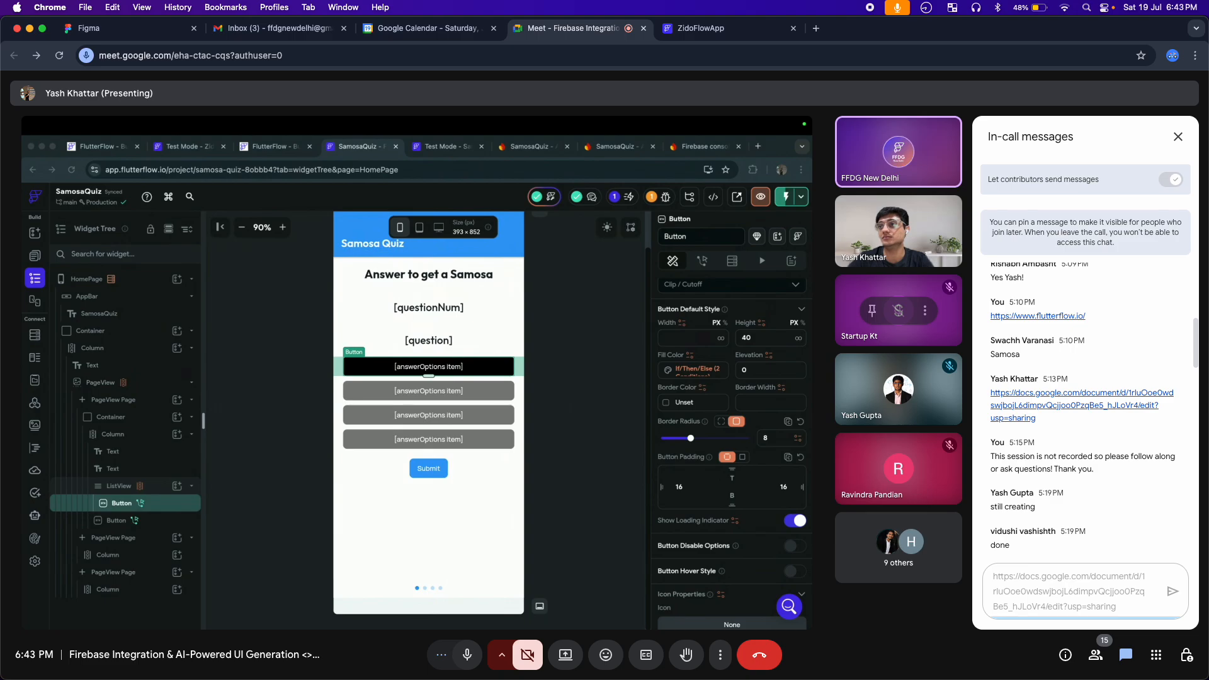
key("Return")
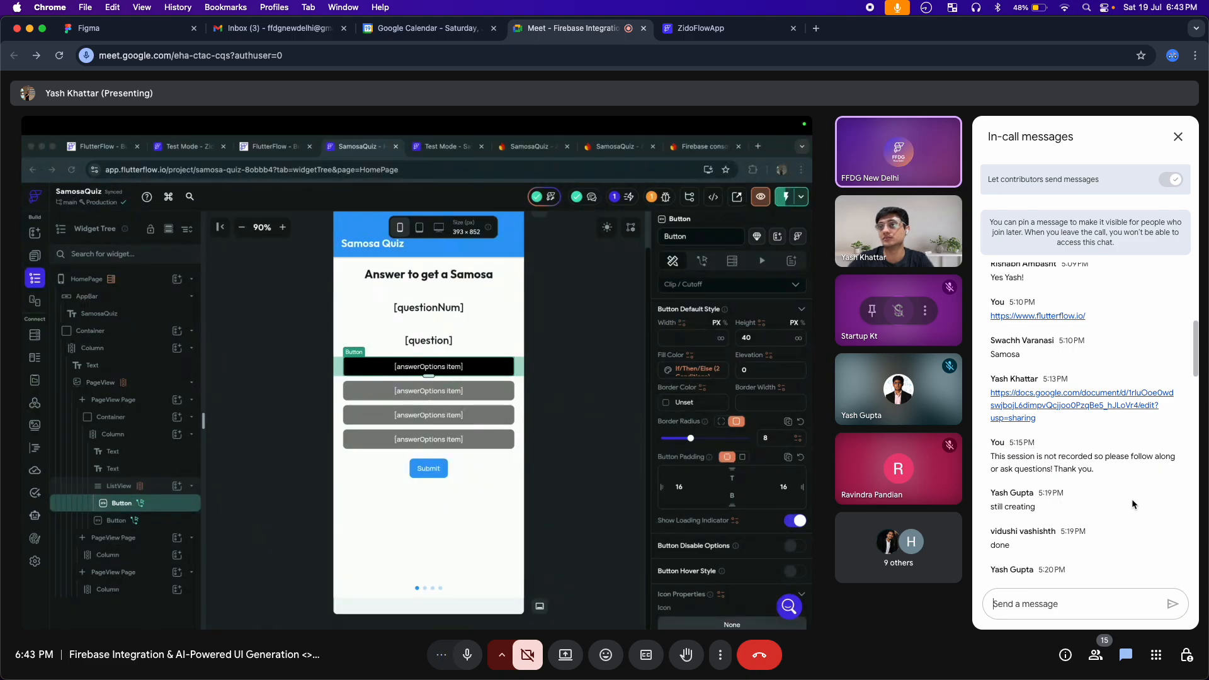
Copy the presenter's app.sli.do quiz link from the recent chat messages and post it as a new message
scroll(1112, 497, "down", 10)
scroll(1105, 496, "down", 10)
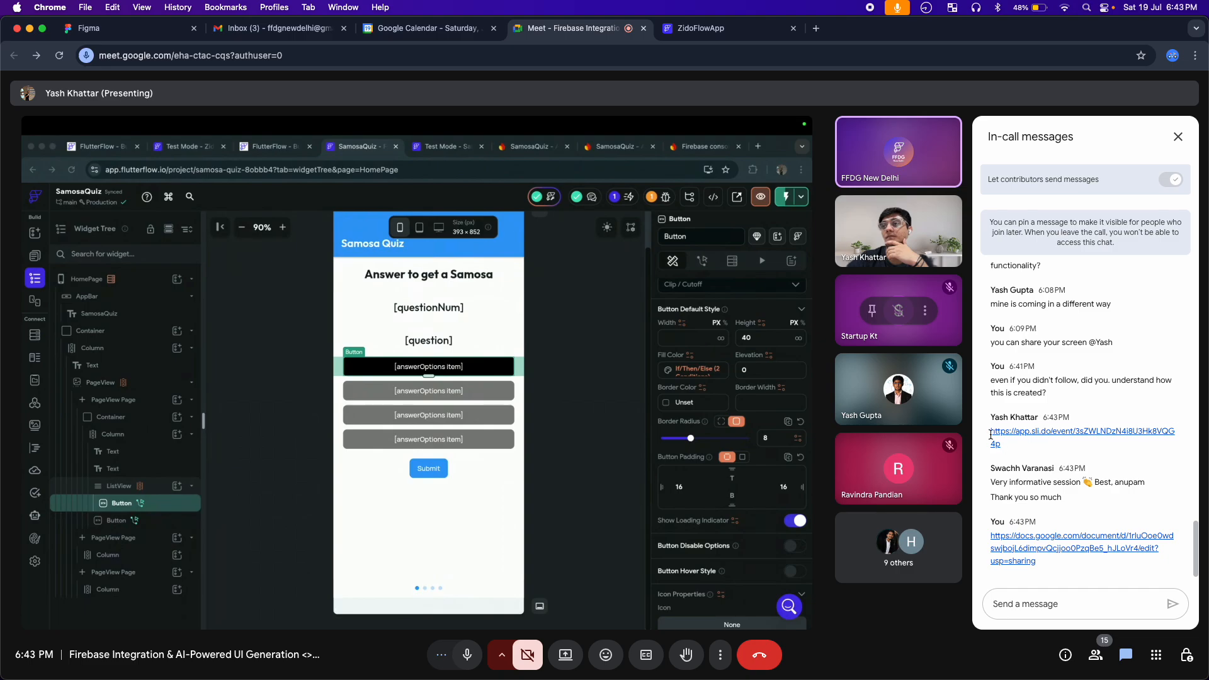
triple_click(1007, 452)
key("ctrl+c")
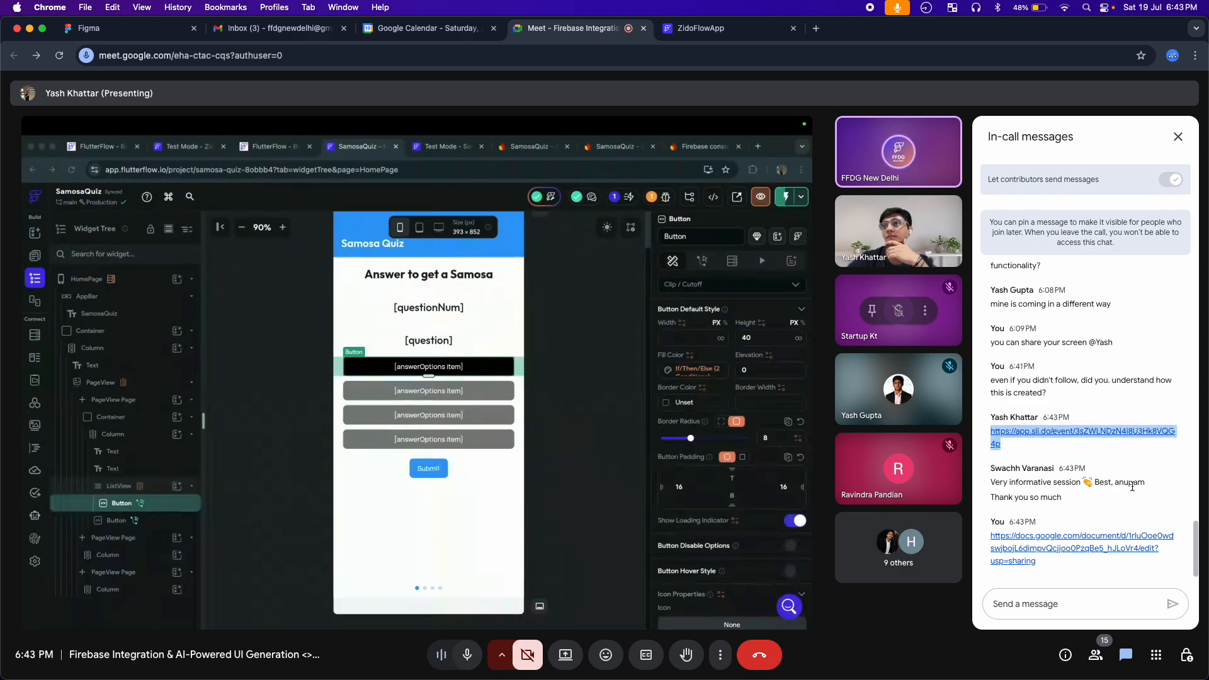
left_click(1035, 605)
key("ctrl+v")
key("Return")
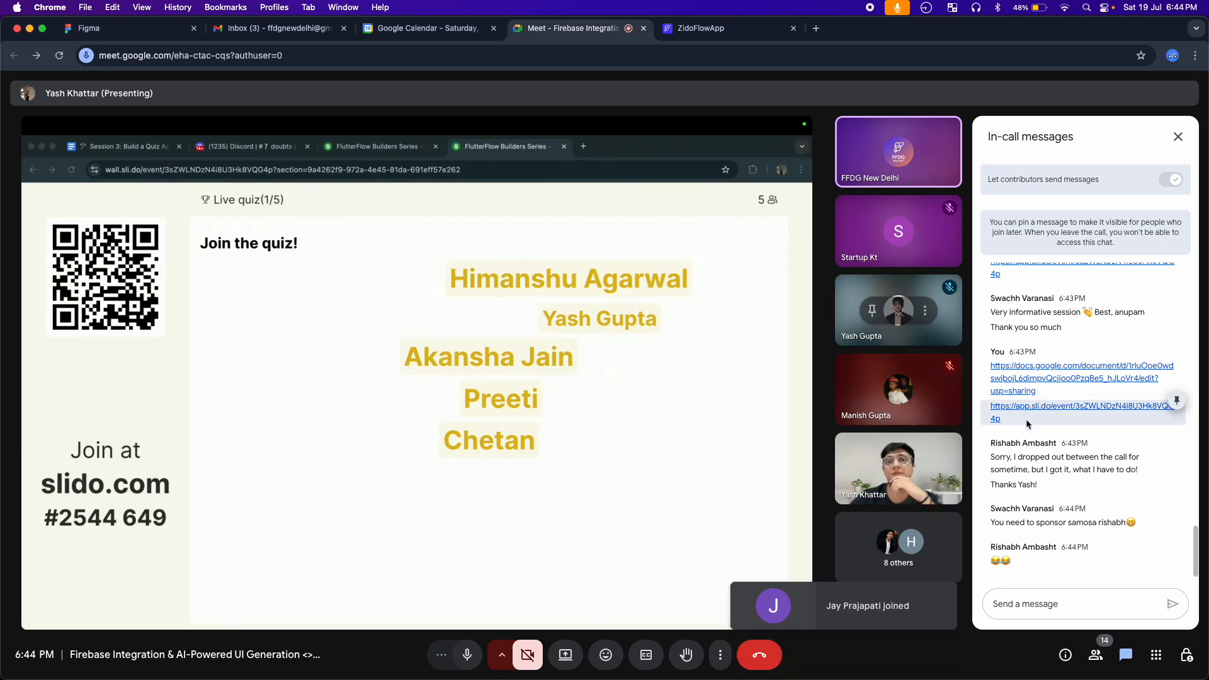
Post the Slido quiz link once more by copying it from your own 6:43 PM message
left_click_drag(1019, 418, 984, 408)
key("super+c")
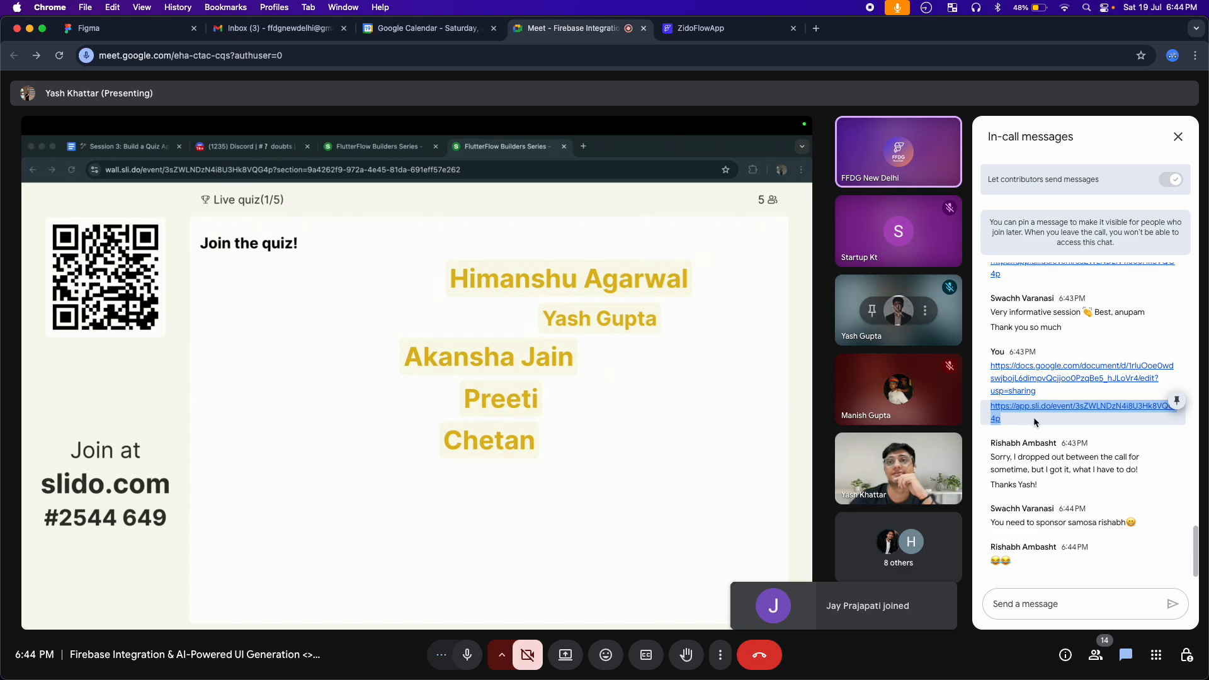
left_click(1025, 606)
key("super+v")
key("Return")
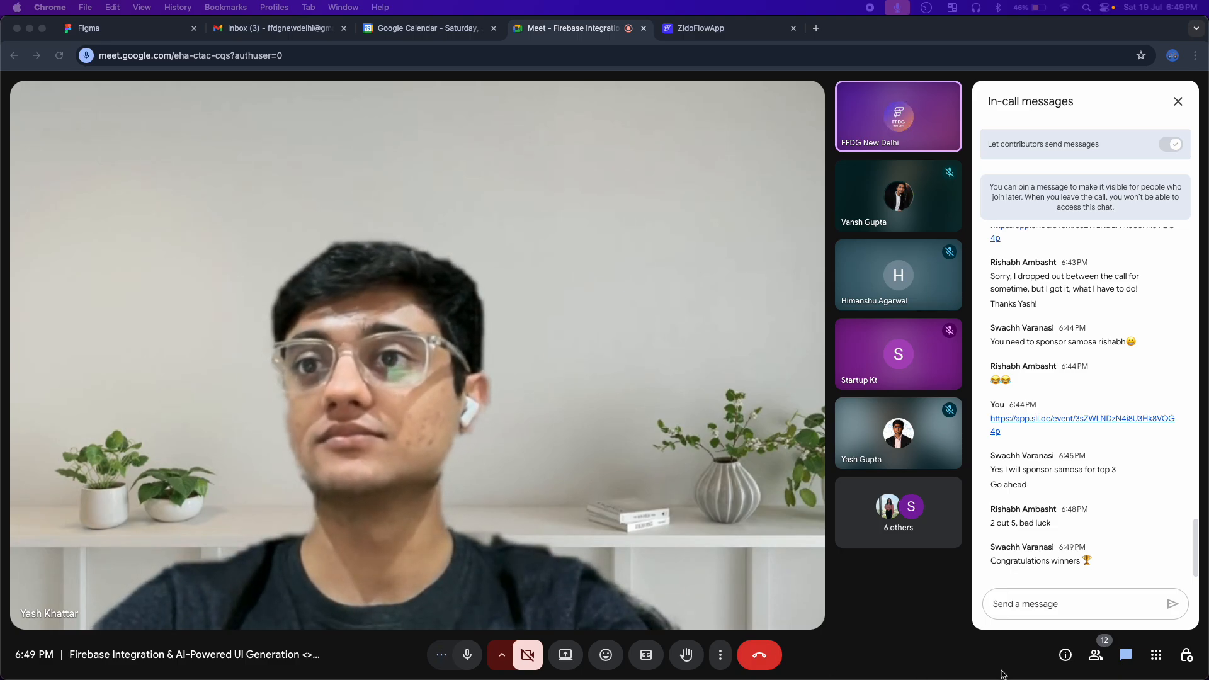
left_click(1025, 598)
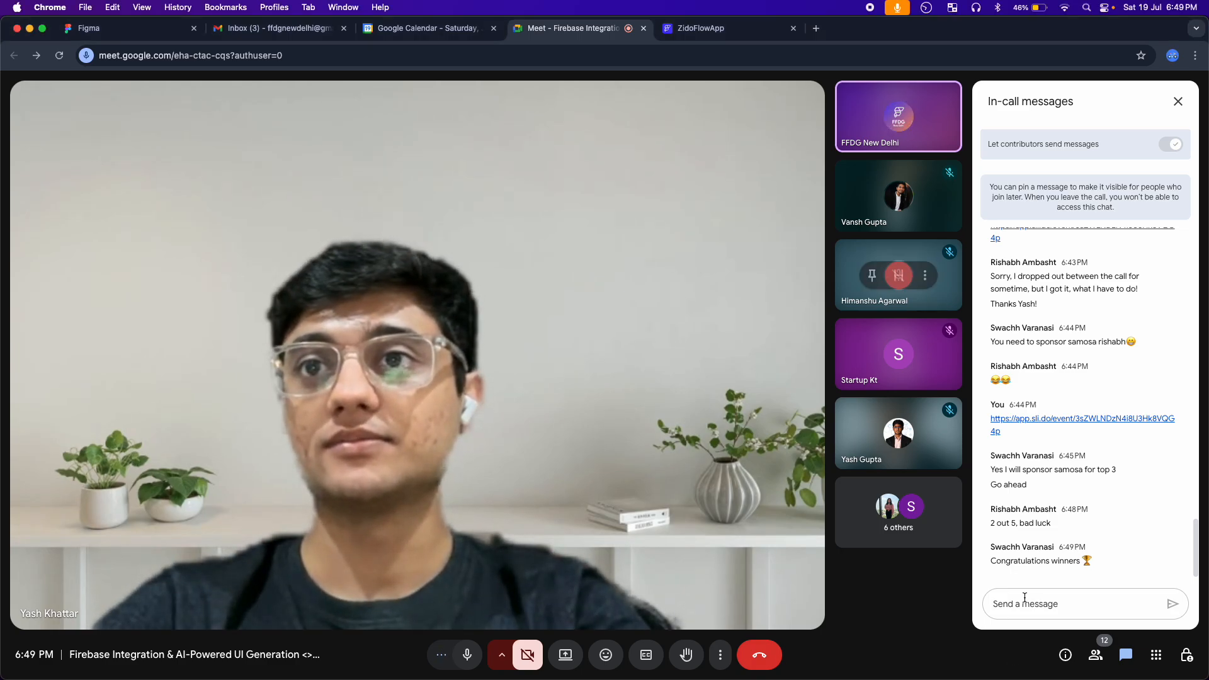
key("super+v")
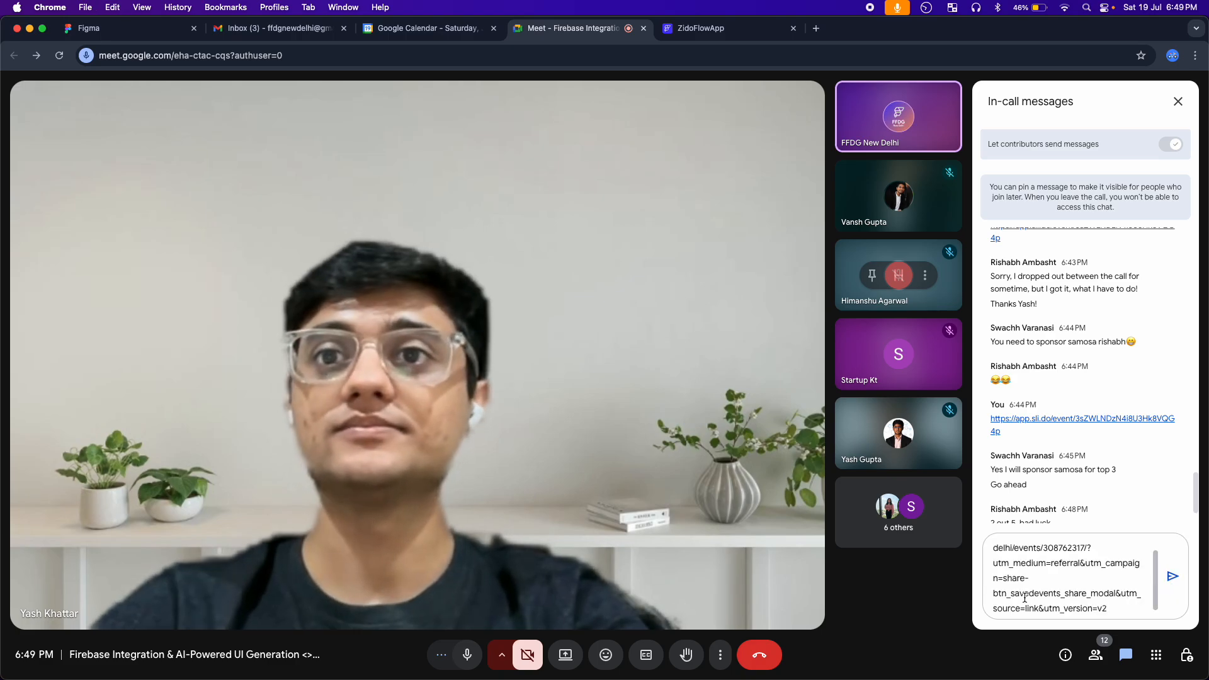
key("Return")
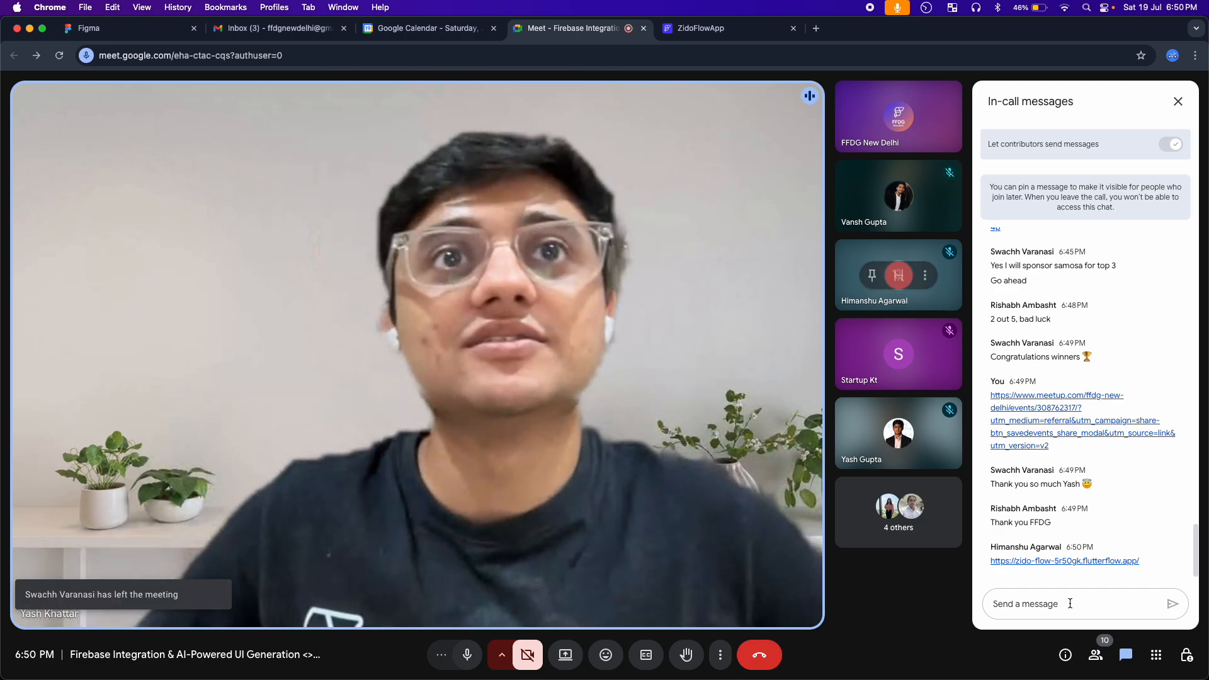
key("Return")
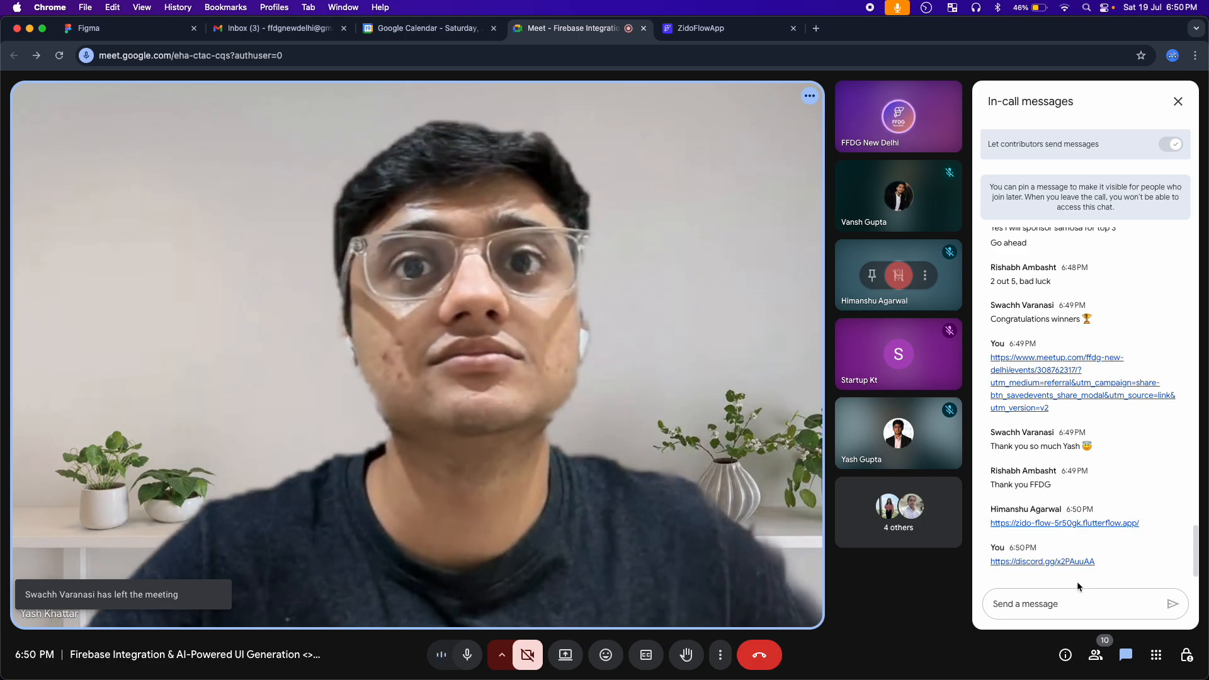
Open the zido-flow-5r50gk.flutterflow.app link shared in chat, look at its page, and return to the meeting's newest messages
left_click(1083, 525)
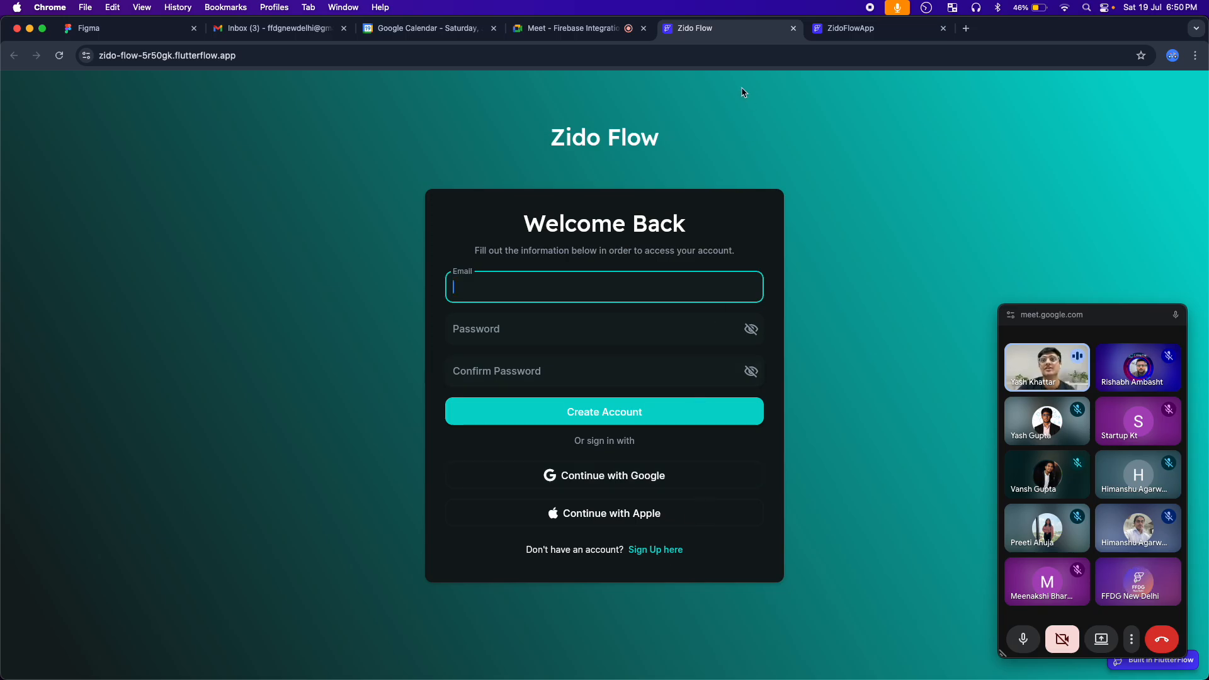
left_click(578, 33)
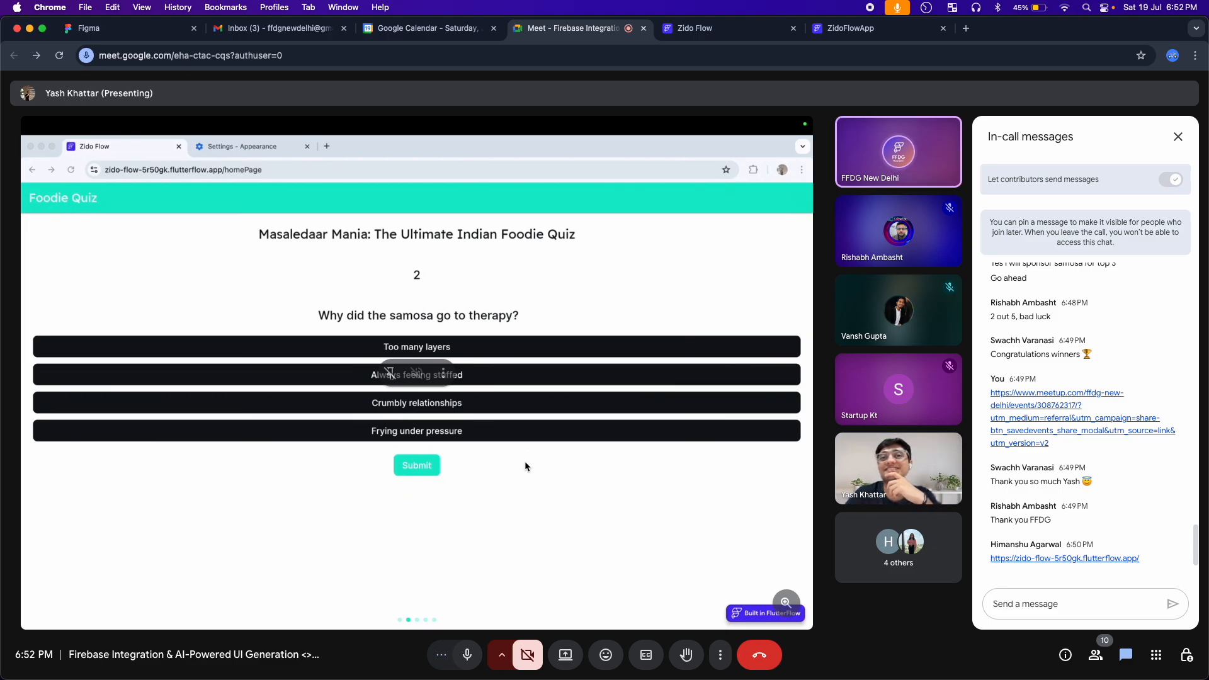
scroll(1095, 530, "down", 3)
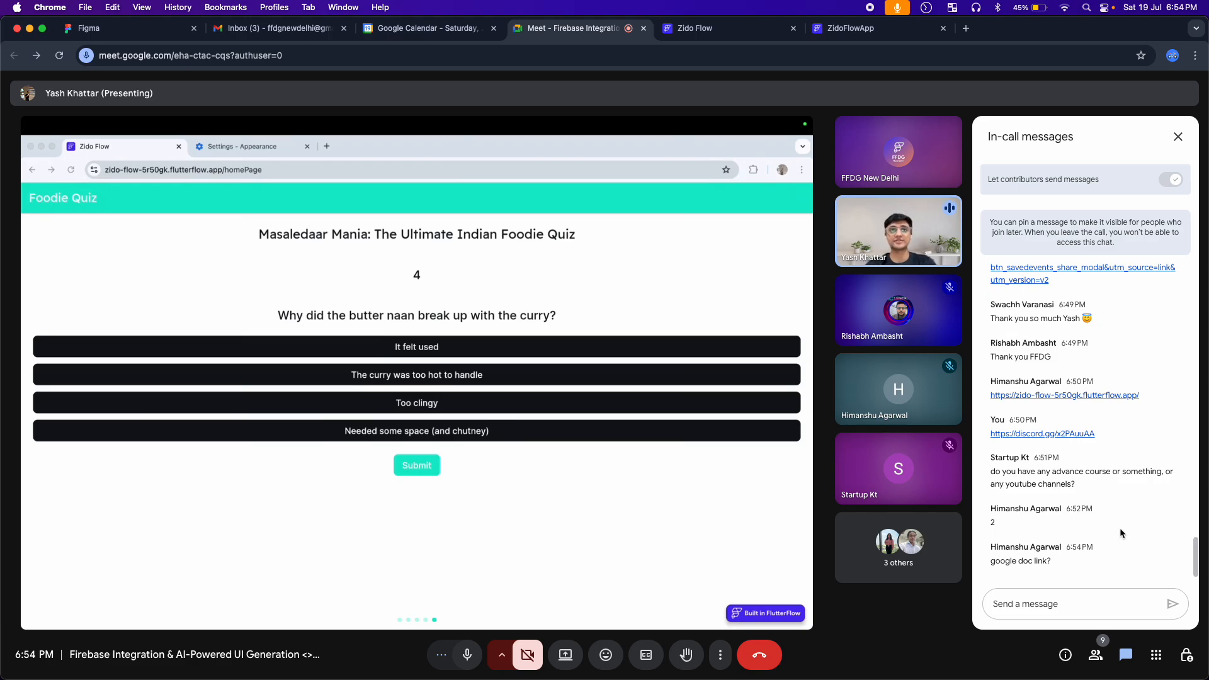
Answer the "google doc link?" request by copying only the Google Docs link from the 6:43 PM message and posting it again
scroll(1120, 349, "up", 10)
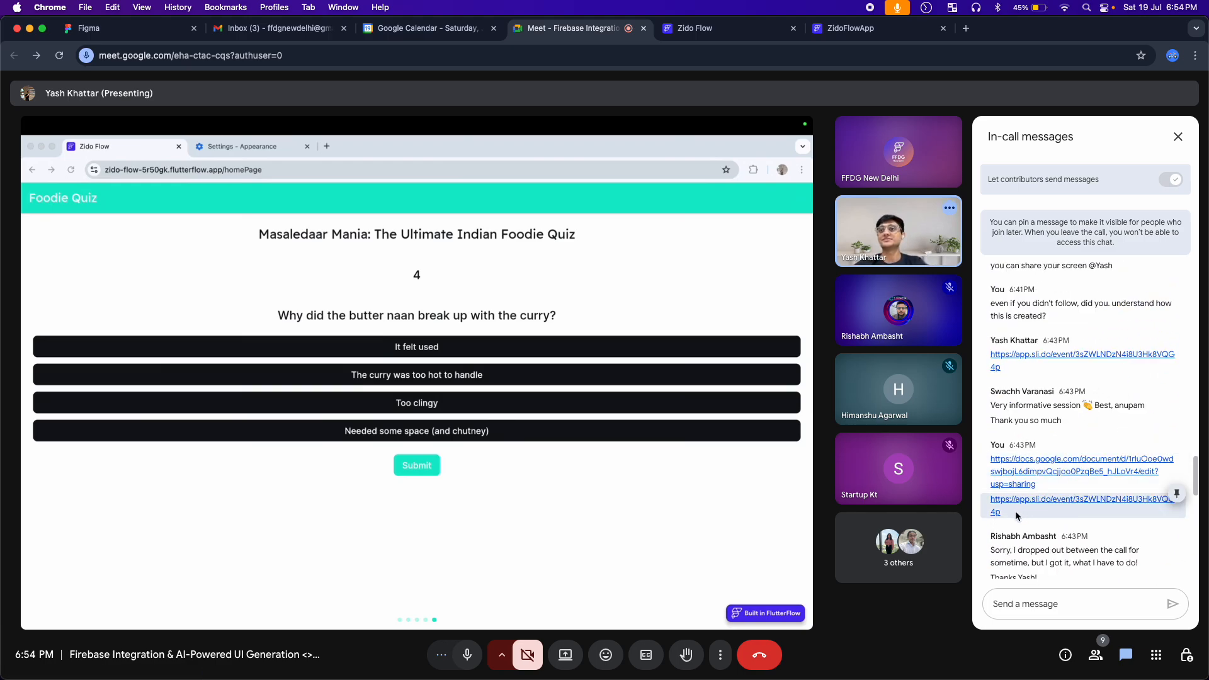
left_click_drag(1015, 511, 987, 458)
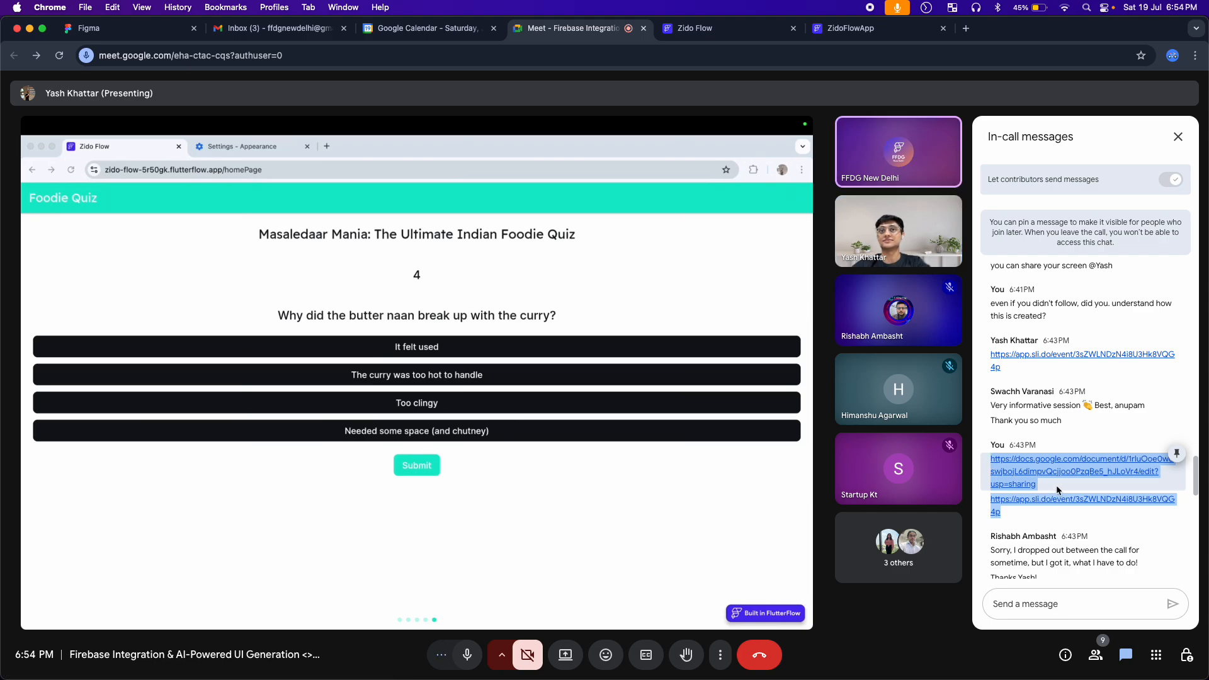
left_click_drag(1056, 485, 981, 460)
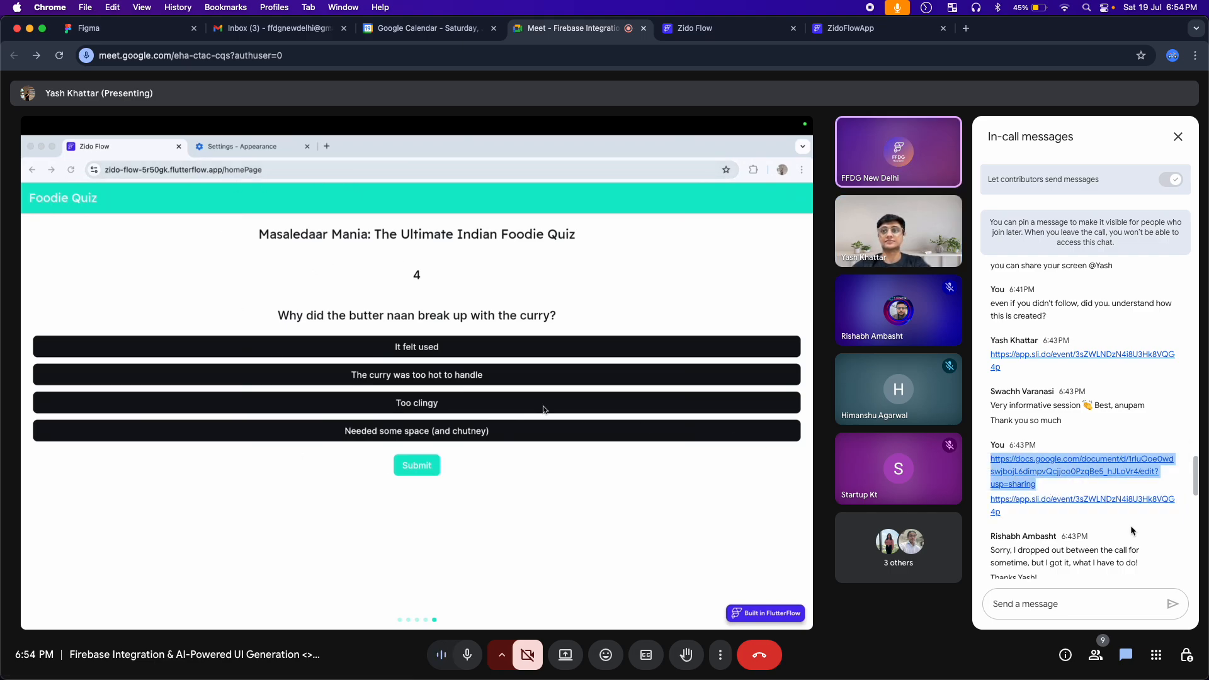
scroll(1073, 548, "down", 10)
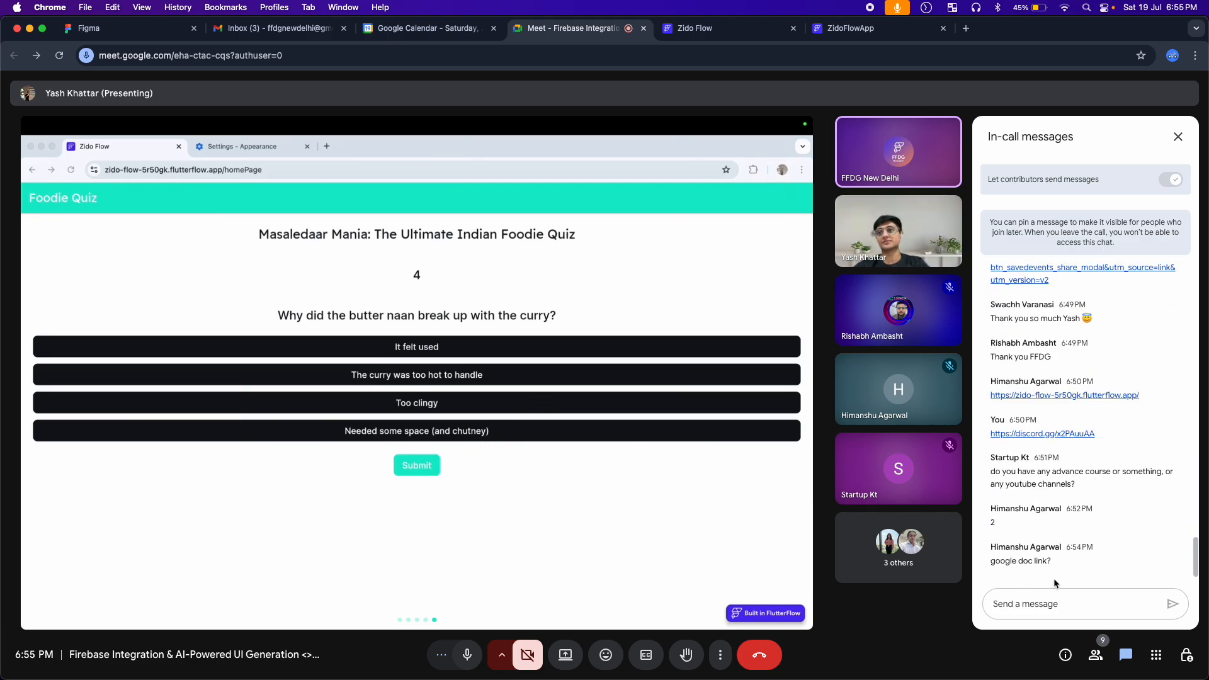
left_click(1042, 602)
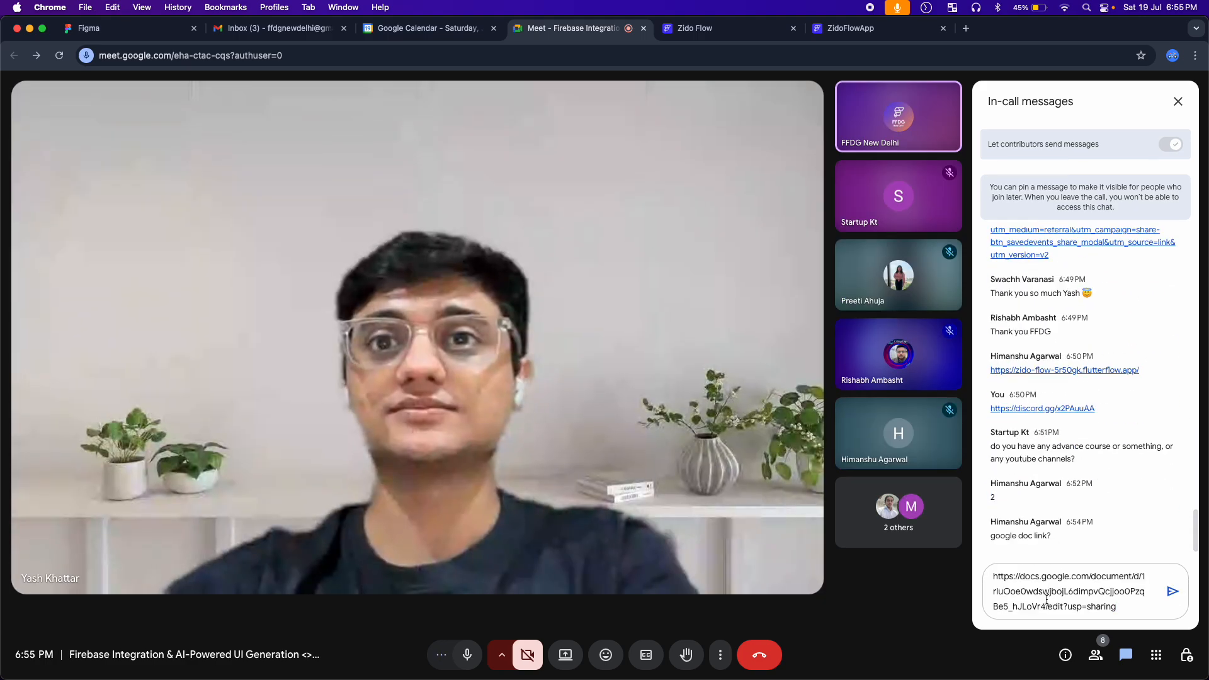
key("Return")
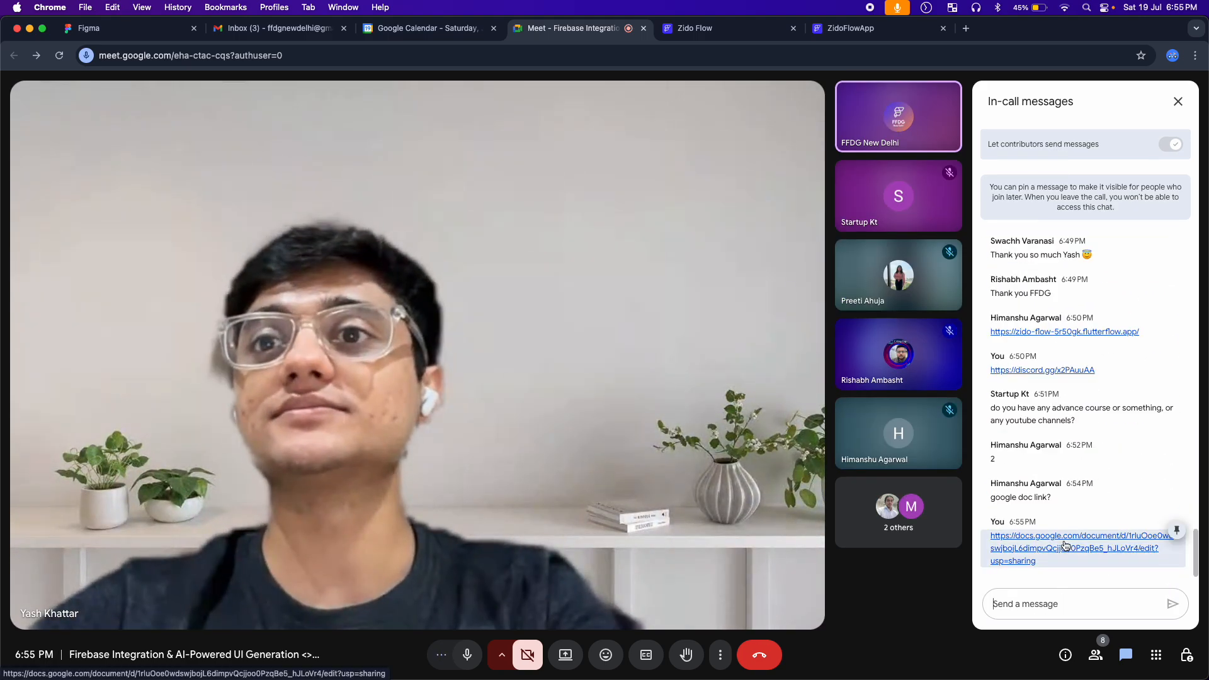